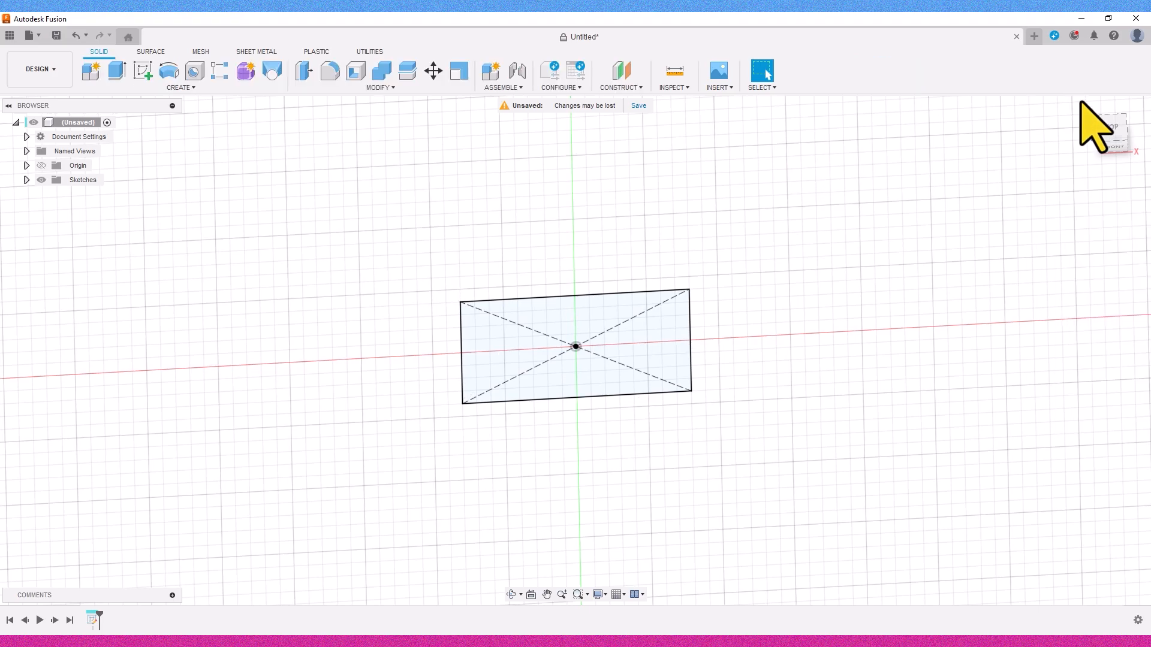
Step: Create an offset plane 40 mm above the rectangle sketch
scroll(750, 255, "down", 3)
middle_click_drag(749, 255, 681, 279)
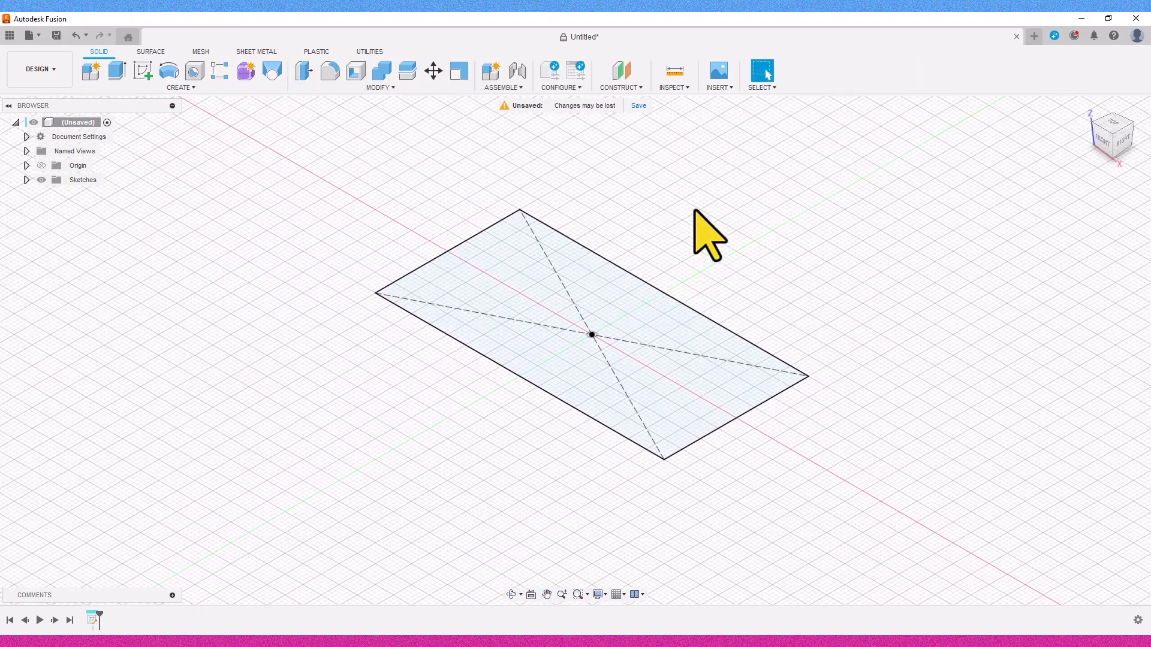
left_click(621, 71)
left_click(596, 351)
left_click_drag(596, 350, 590, 235)
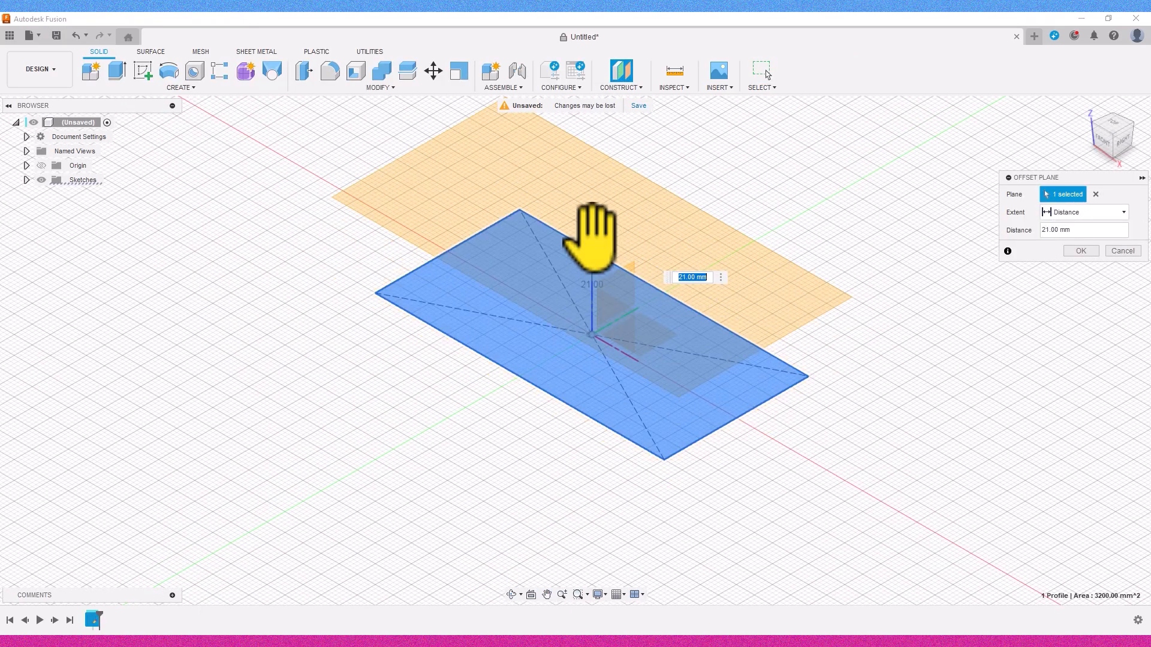
type("40")
key("Return")
Step: Start a sketch on the offset plane and project the rectangle's four edges into it as construction lines
left_click(589, 206)
middle_click_drag(166, 170, 161, 286)
left_click(146, 65)
left_click(198, 88)
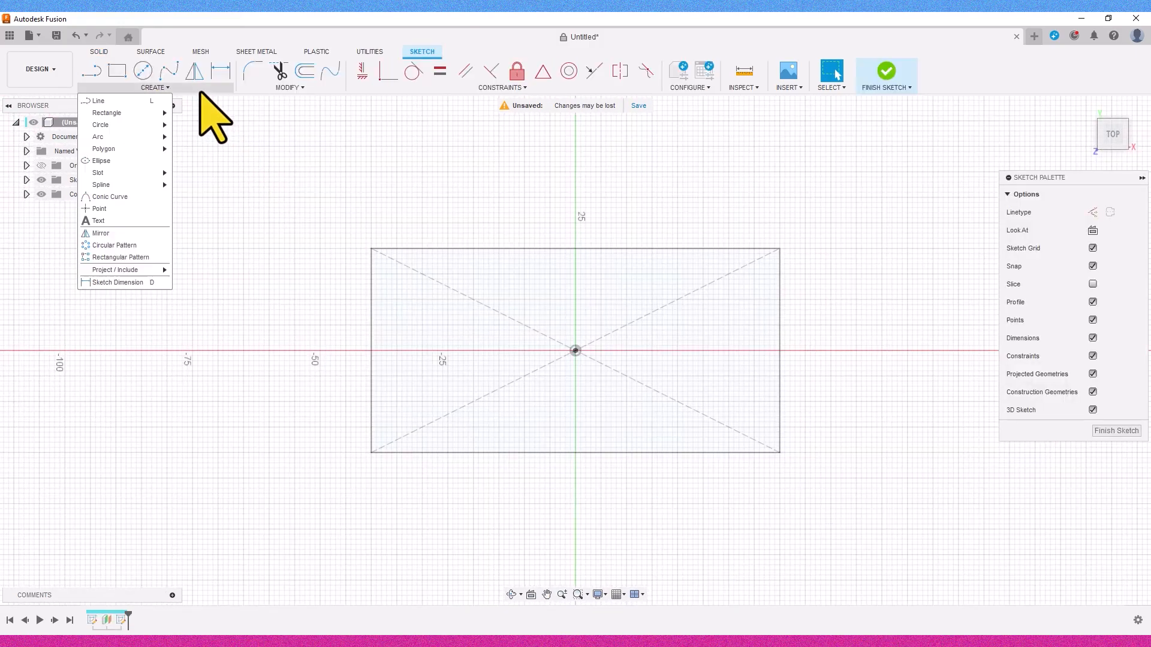
mouse_move(110, 258)
left_click(247, 264)
left_click(442, 249)
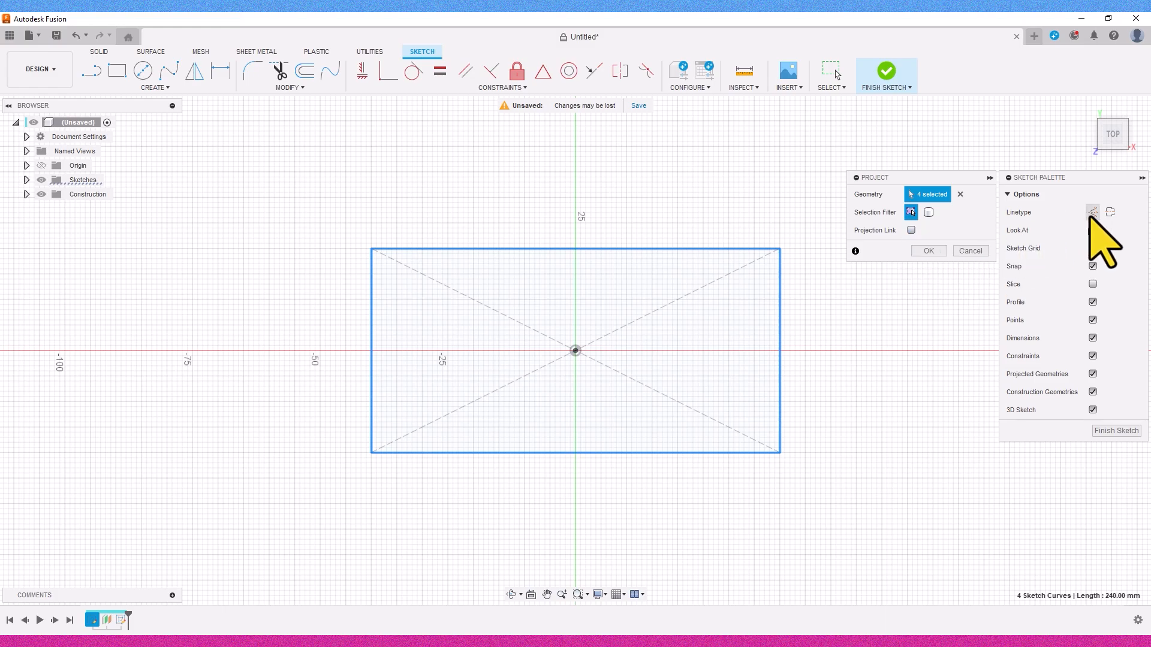
left_click(917, 252)
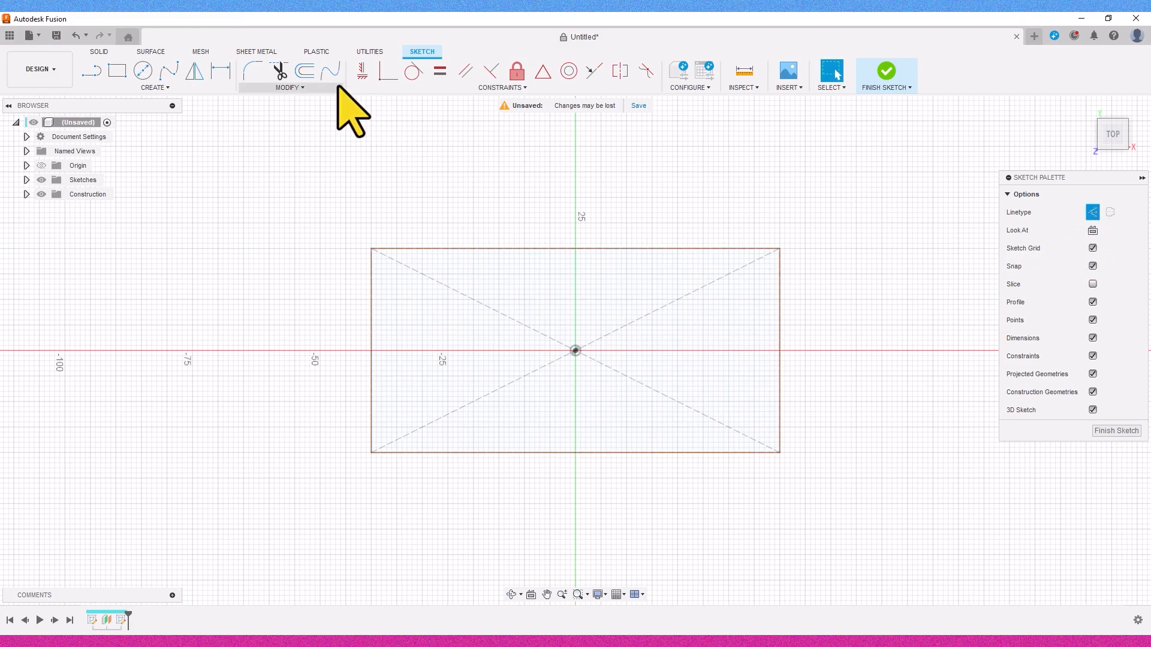
Step: Offset the projected rectangle 1.5 mm inward as normal lines and finish the sketch
key("o")
left_click(403, 248)
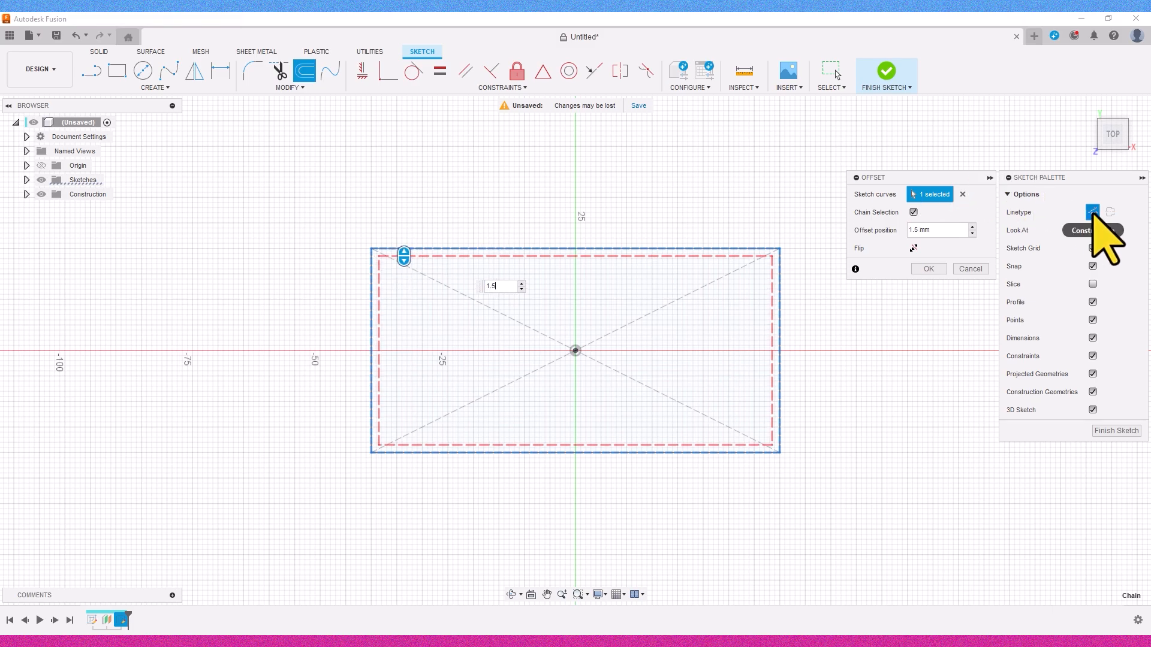
left_click(912, 269)
left_click(662, 353)
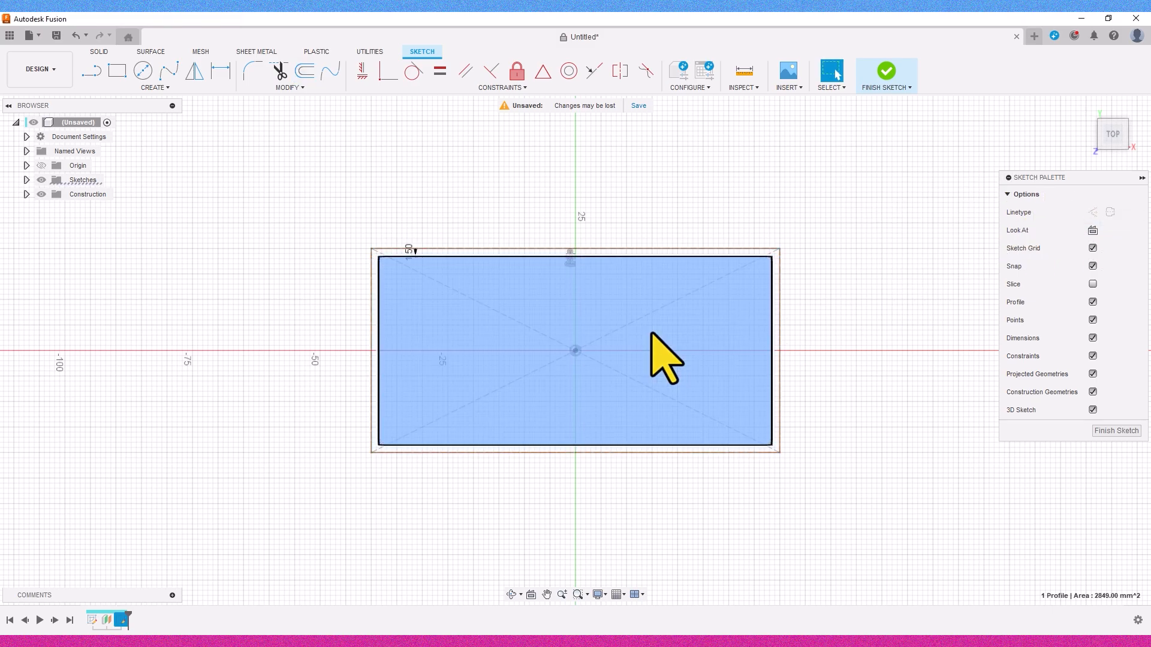
left_click(887, 73)
Step: Loft a new body from the base rectangle to the smaller rectangle on the offset plane
middle_click_drag(215, 247, 182, 212)
left_click(316, 89)
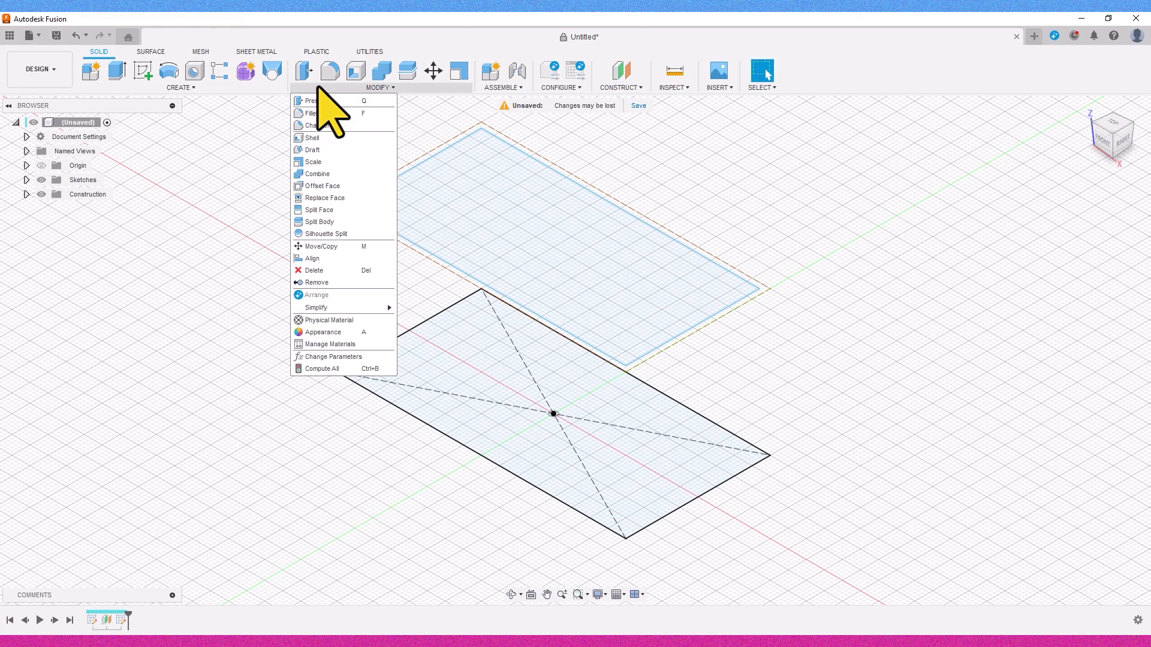
left_click(271, 71)
left_click(268, 87)
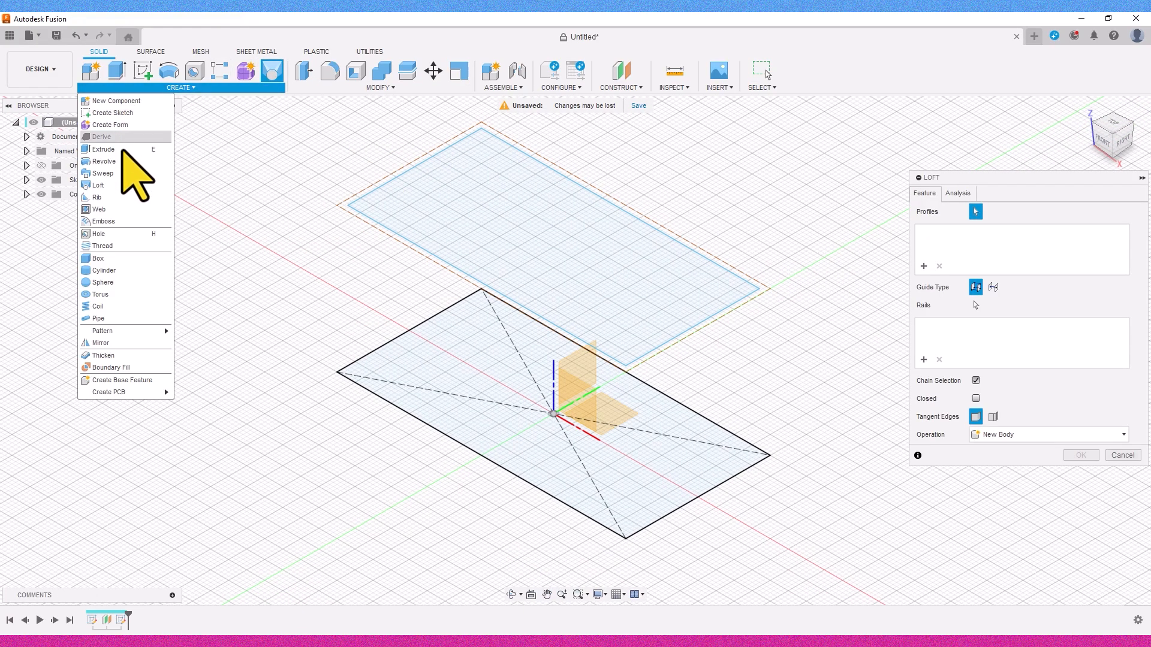
left_click(133, 187)
left_click(485, 396)
left_click(479, 240)
middle_click_drag(560, 367, 714, 193, "shift")
left_click(1079, 457)
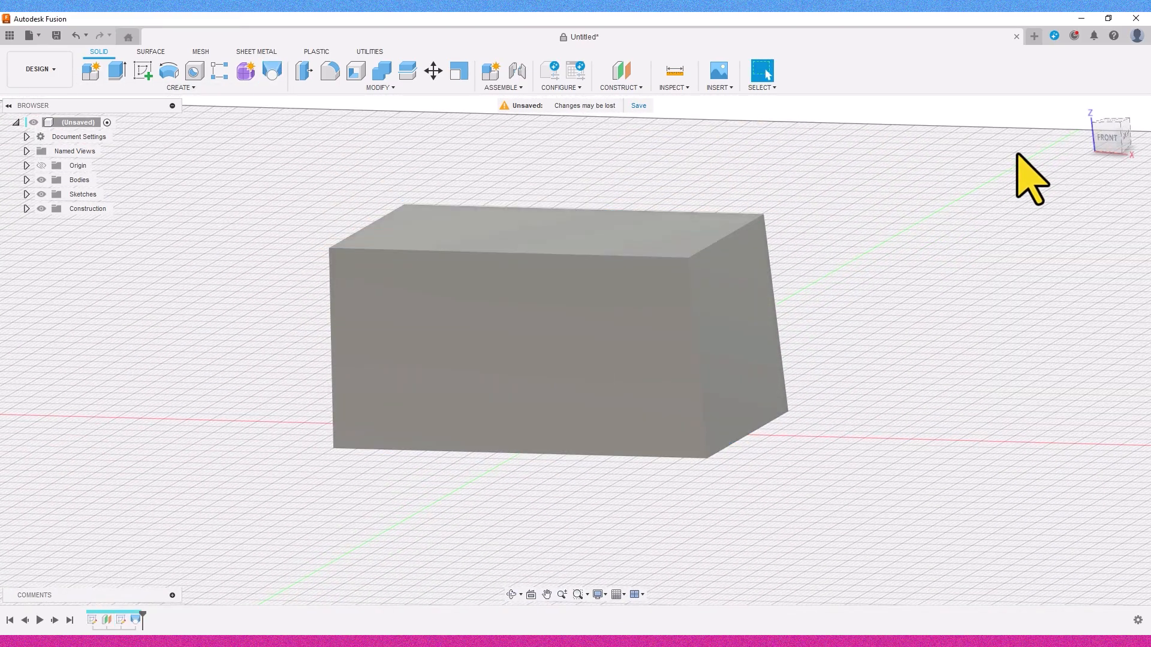
Step: Shell the tapered body with its bottom face removed and a 3 mm outside thickness
left_click(1104, 144)
left_click_drag(1105, 142, 1127, 180)
left_click(765, 391)
left_click(356, 71)
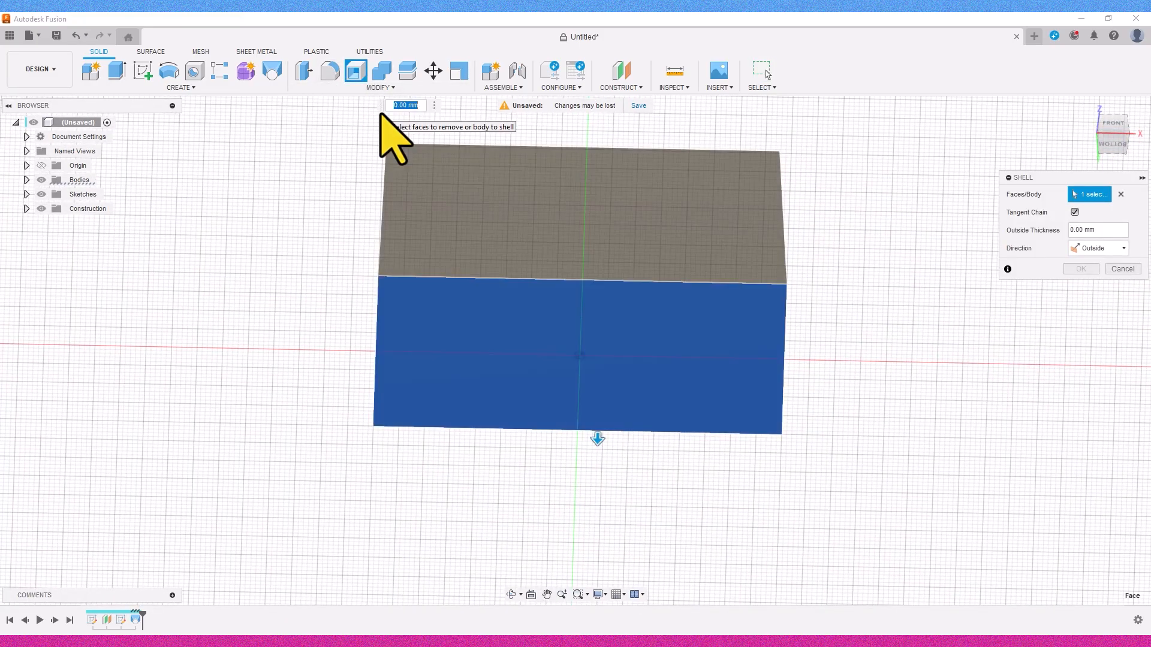
type("3")
middle_click_drag(833, 242, 942, 234, "shift")
left_click(1090, 288)
left_click(1078, 269)
Step: Hide the body to start a sketch on the XZ origin plane, and show the body again
left_click(1116, 128)
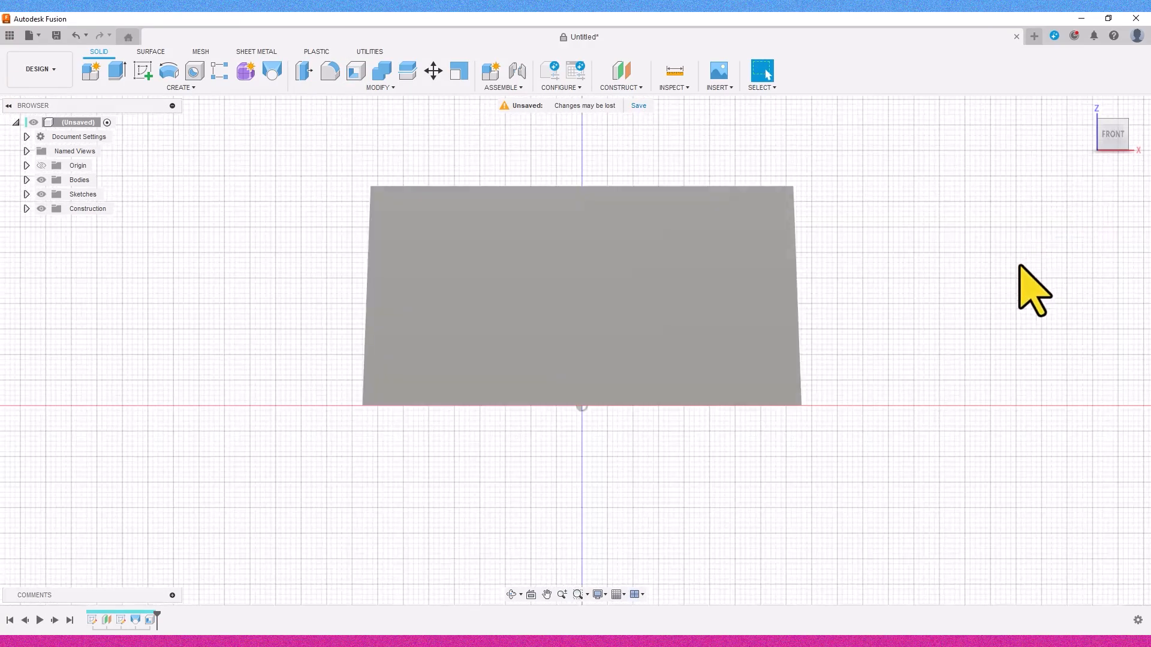
middle_click_drag(1072, 171, 1149, 75, "shift")
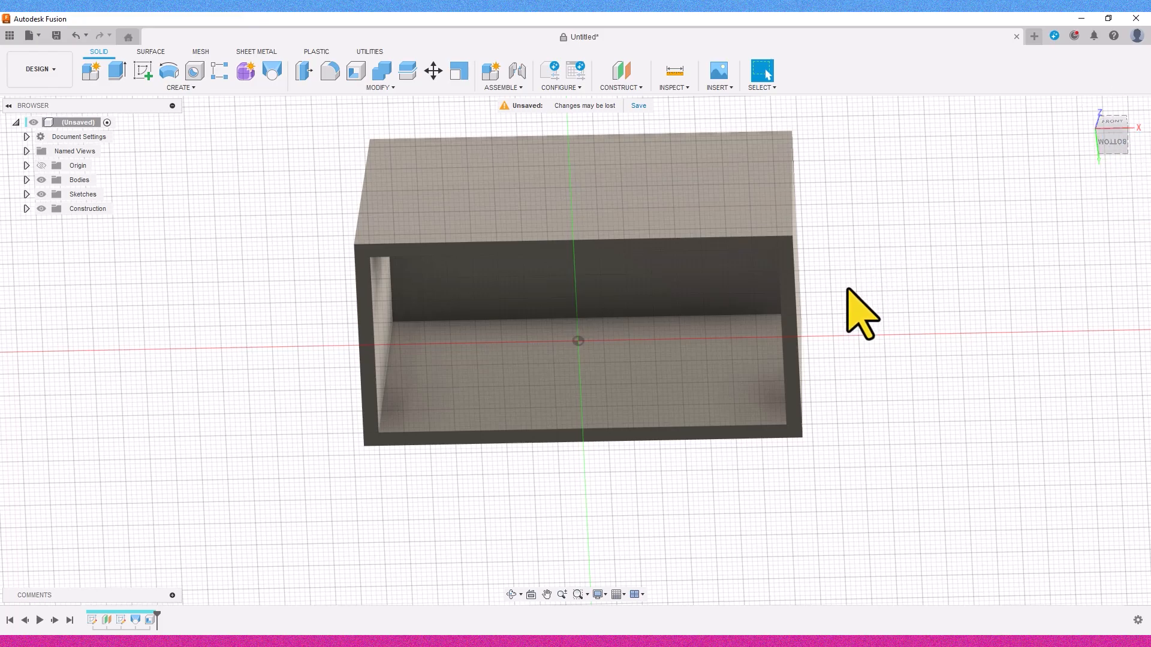
left_click(148, 72)
mouse_move(1119, 132)
middle_mouse_down("shift")
mouse_move(1142, 142)
mouse_move(1117, 135)
mouse_move(1116, 122)
middle_mouse_up("shift")
left_click(1115, 132)
left_click(41, 180)
middle_click_drag(604, 257, 650, 261, "shift")
left_click(1122, 136)
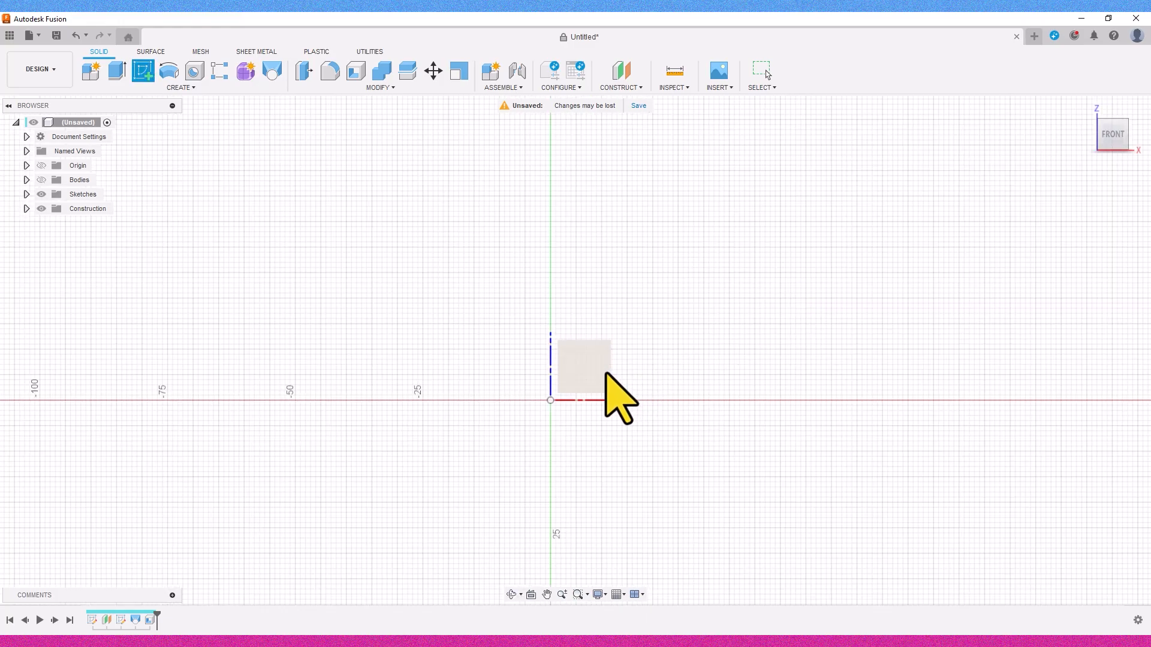
left_click(602, 375)
left_click(40, 180)
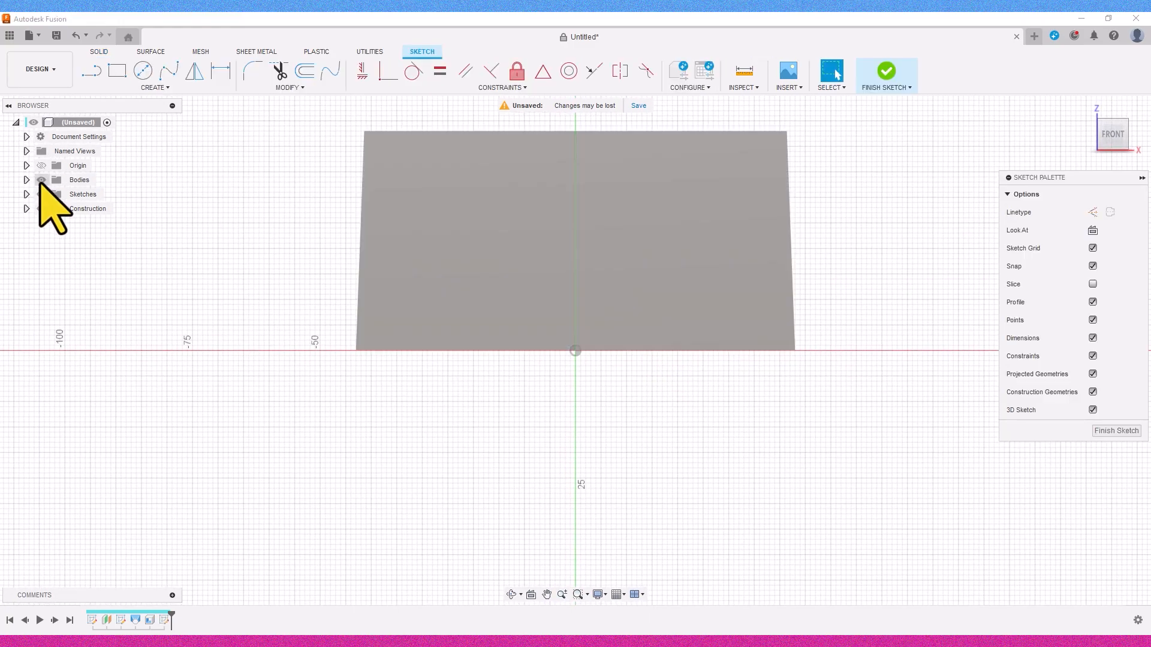
Step: Project the box's sloped side edge at the positive X end as a construction line and finish the sketch
left_click(150, 88)
mouse_move(131, 273)
left_click(190, 271)
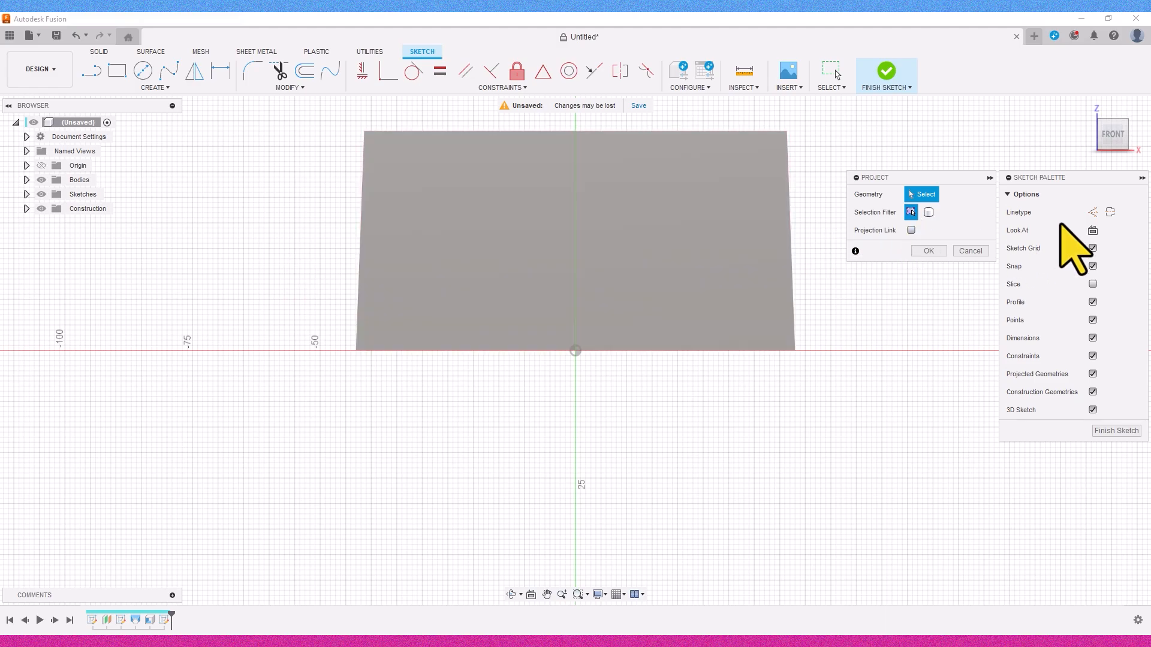
left_click(791, 240)
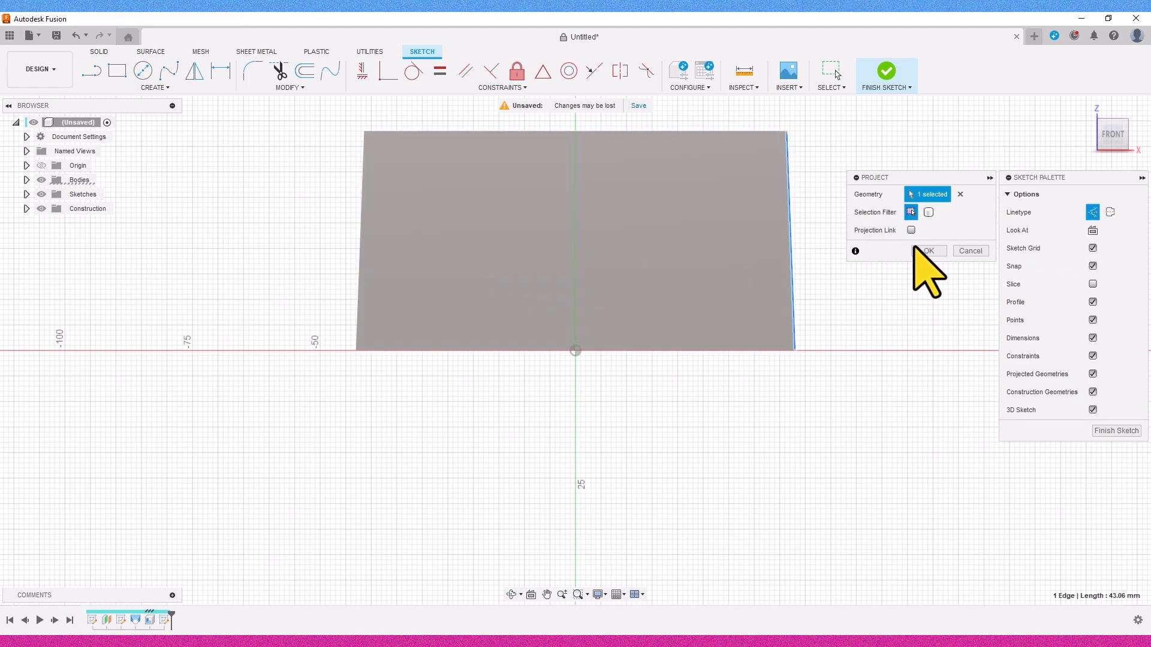
left_click(914, 249)
left_click(891, 77)
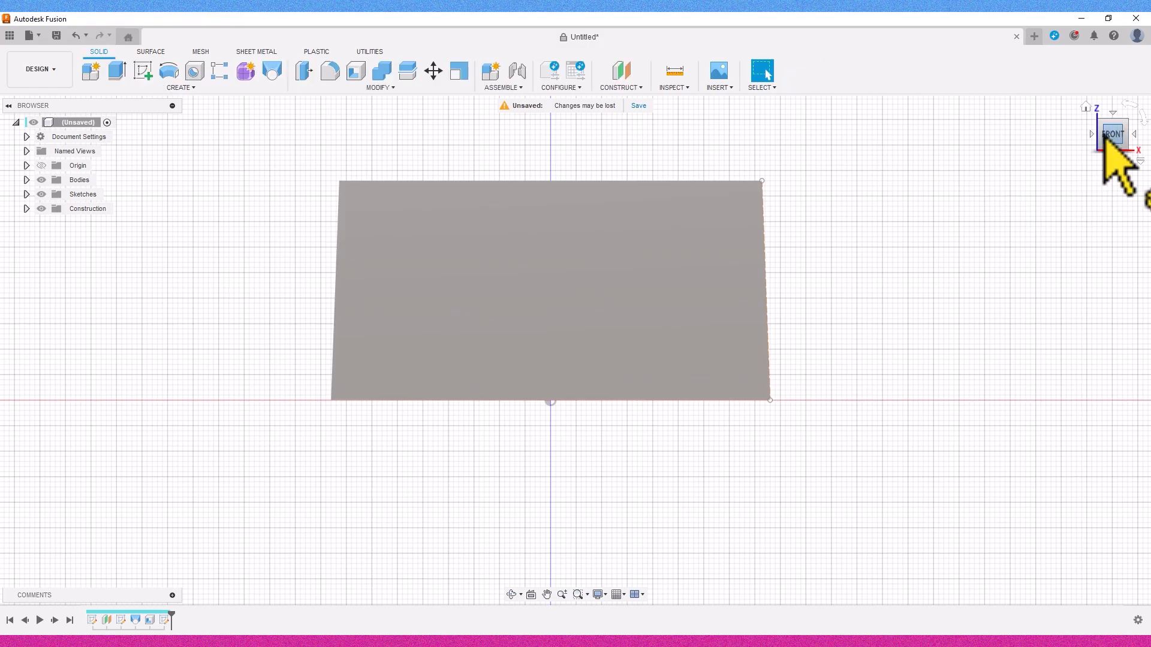
Step: Start a sketch on the inner face of the box's closed top, seen from the open underside
mouse_move(1106, 136)
left_mouse_down()
mouse_move(1108, 75)
mouse_move(1094, 102)
left_mouse_up()
middle_click_drag(777, 247, 754, 271, "shift")
left_click(761, 275)
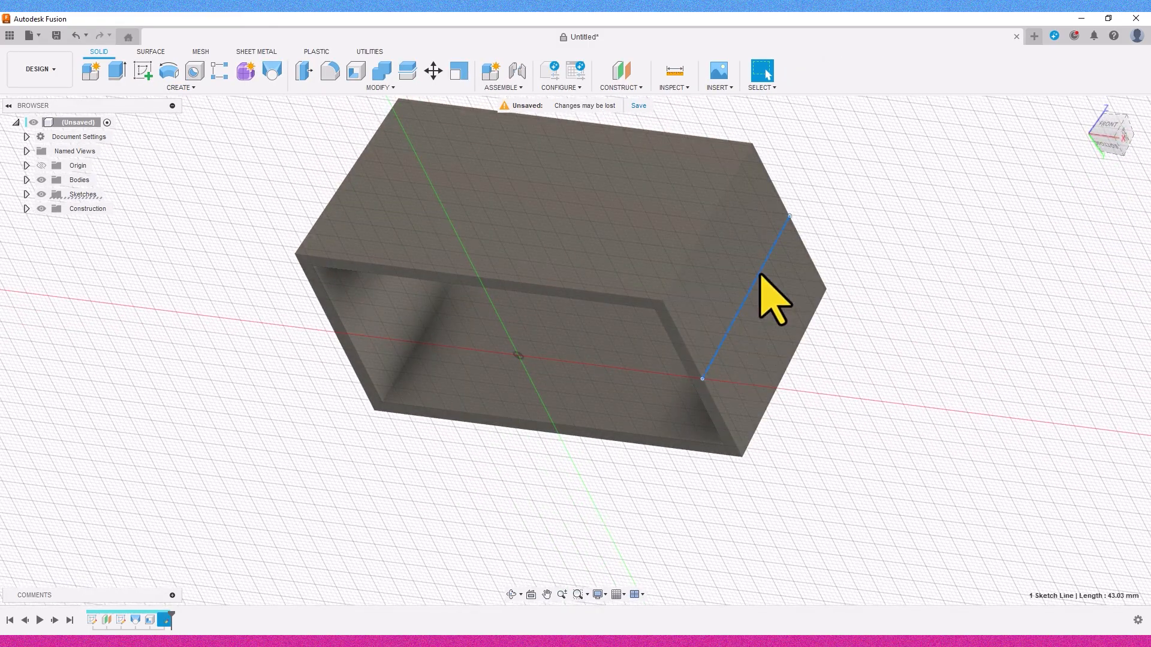
left_click(1027, 343)
left_click_drag(1103, 135, 1099, 117)
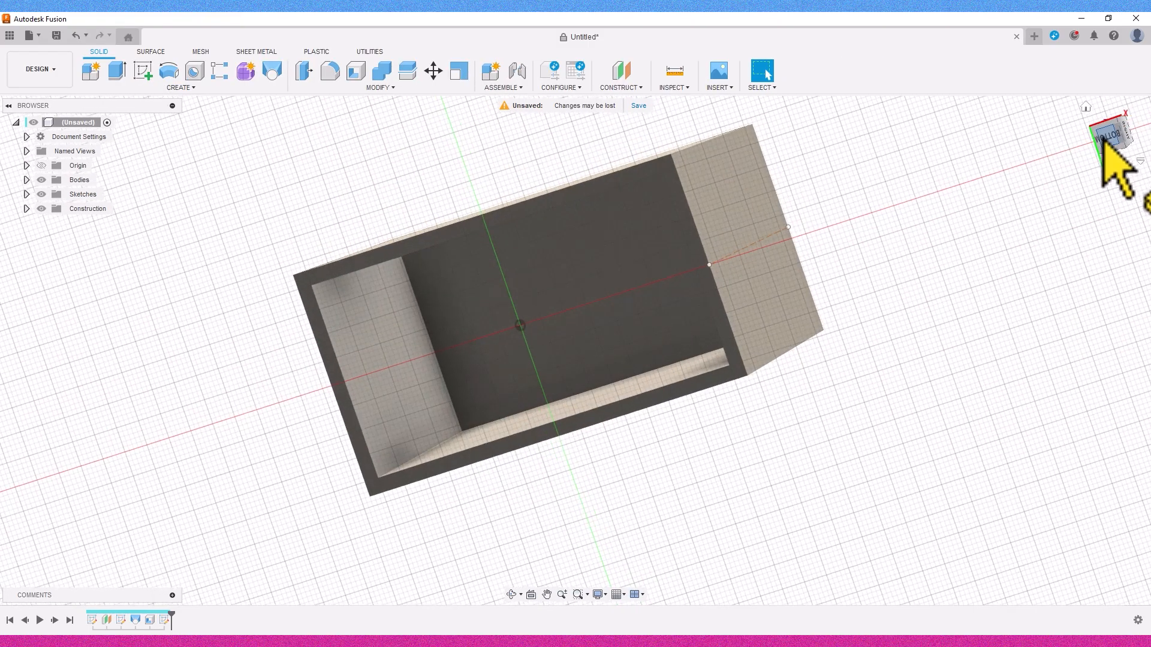
left_click(1105, 138)
left_click_drag(1084, 159, 1123, 155)
left_click(504, 281)
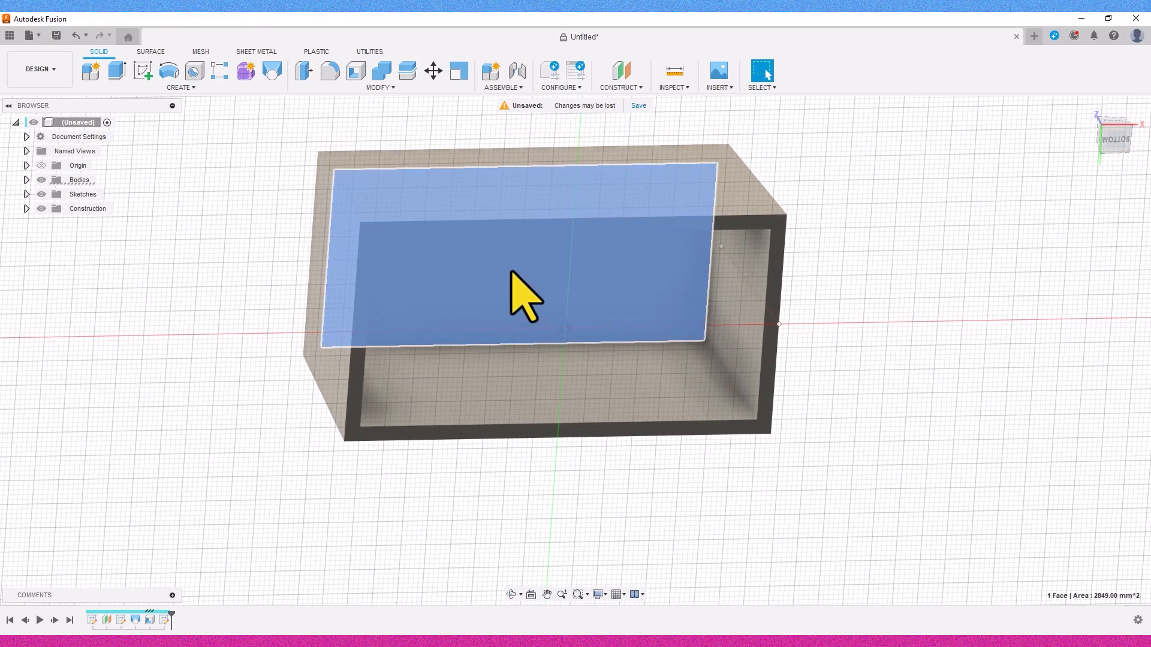
mouse_move(1114, 119)
left_mouse_down()
mouse_move(1105, 158)
mouse_move(1112, 120)
left_mouse_up()
left_click(1116, 133)
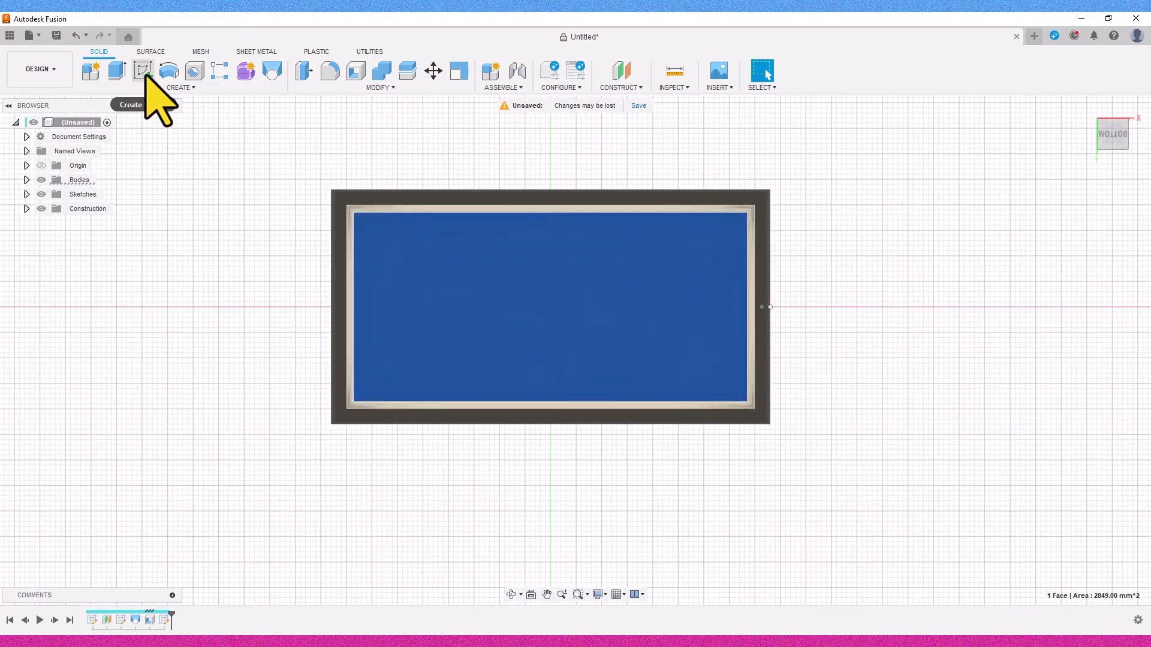
left_click(144, 73)
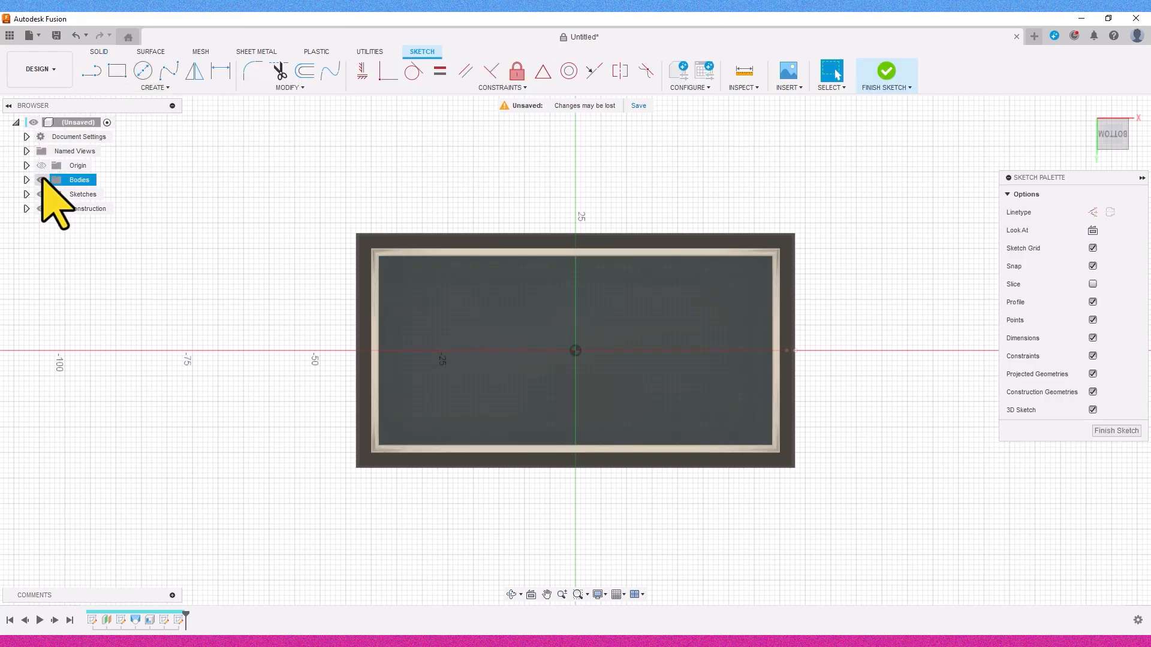
Step: Project the inner top face's outline into the sketch, convert its four lines to construction, and hide the bodies
left_click(155, 87)
mouse_move(103, 257)
left_click(207, 275)
left_click(517, 322)
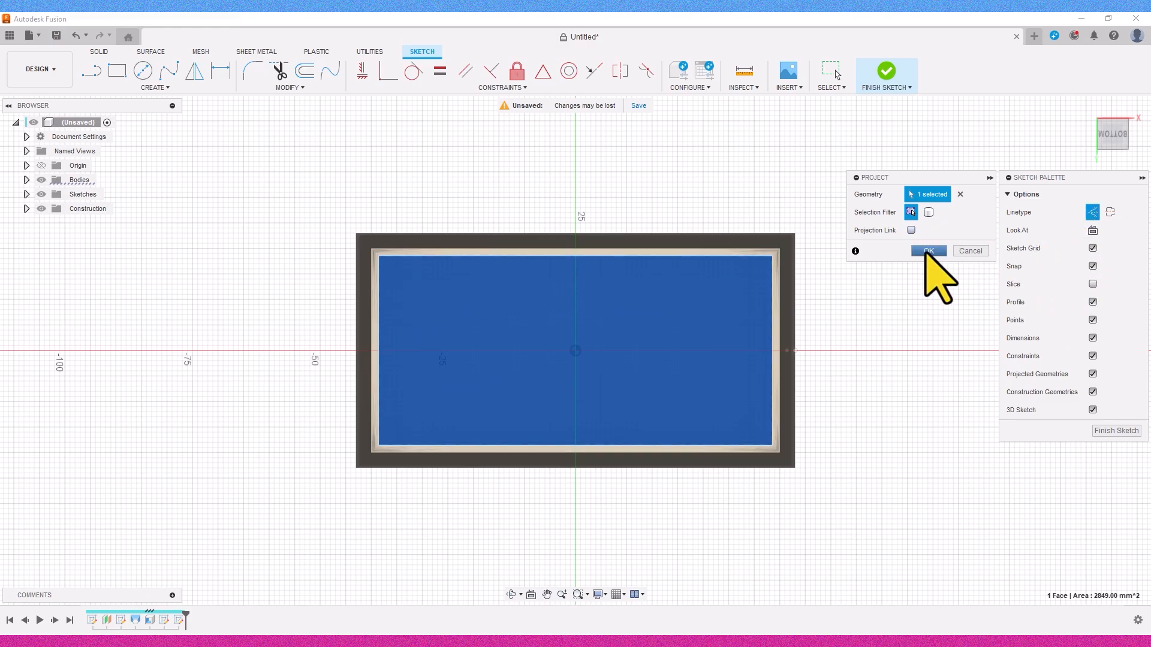
left_click(928, 251)
scroll(506, 334, "up", 3)
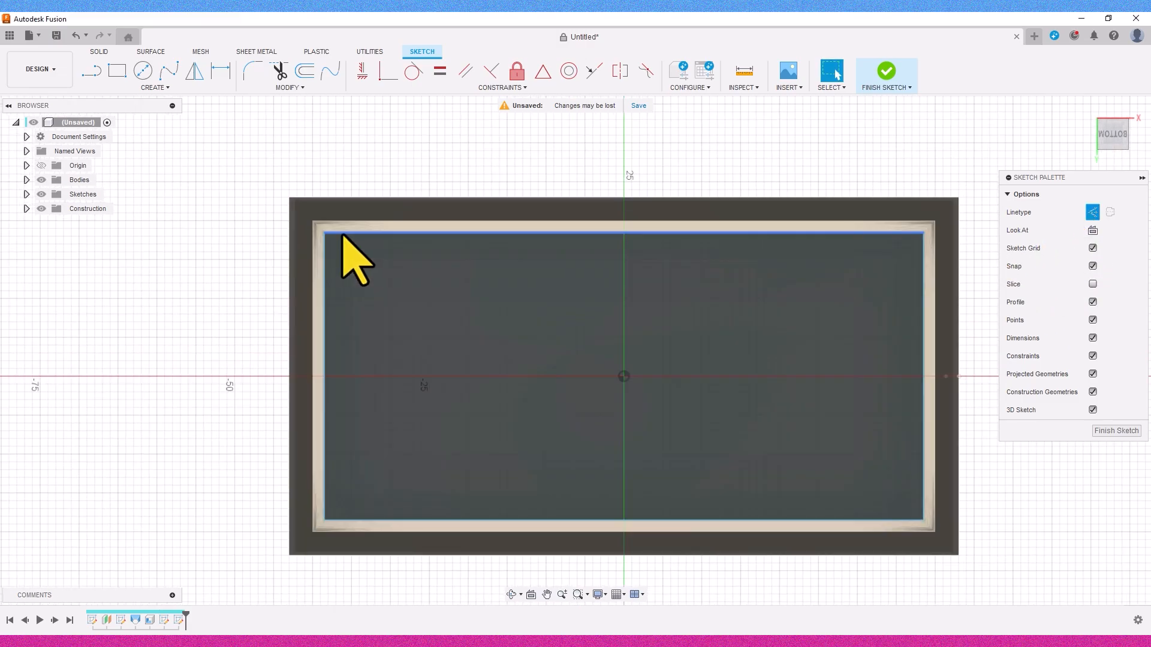
left_click(343, 234)
left_click(1092, 213)
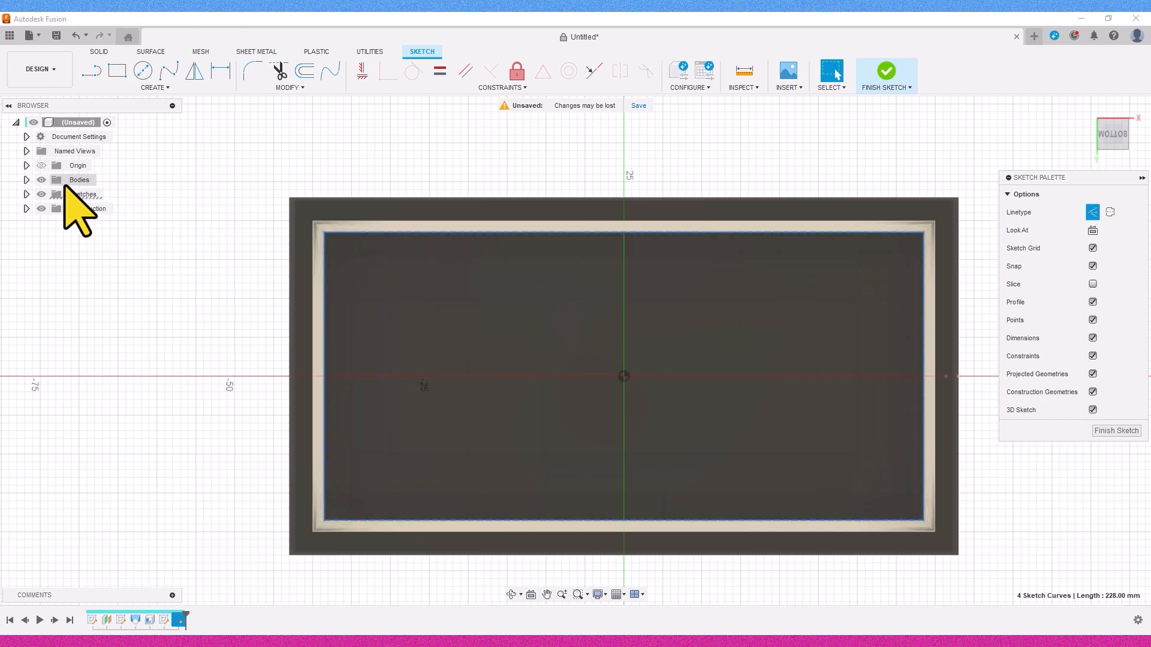
left_click(41, 180)
left_click(323, 192)
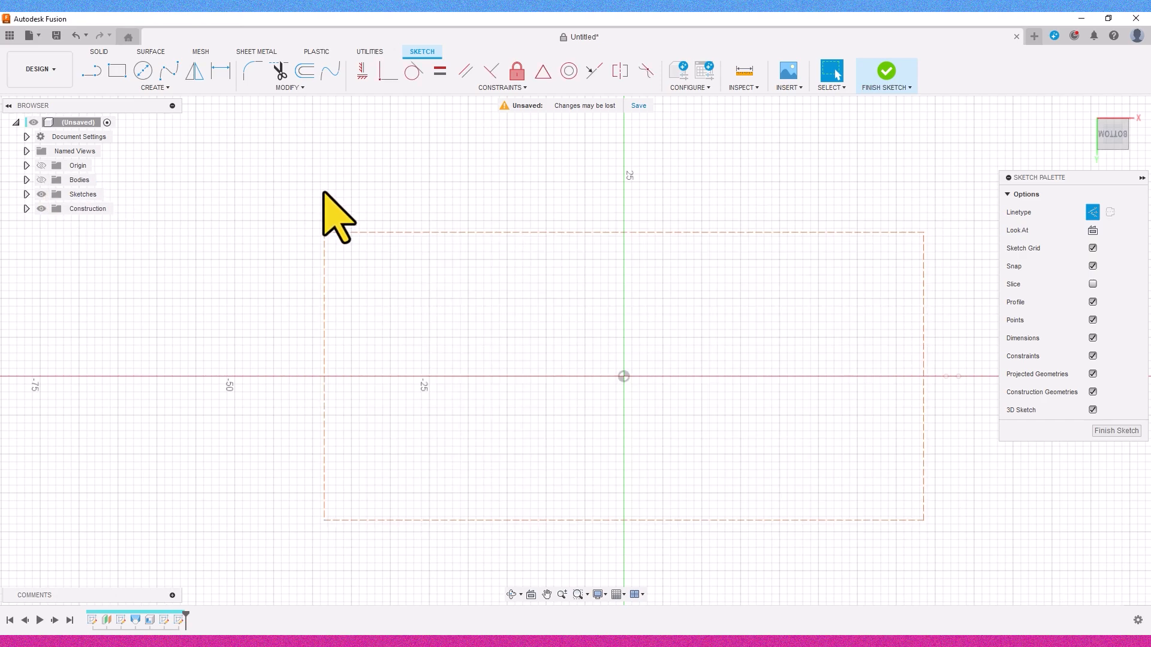
Step: Offset the projected outline inward with an offset position of -0.6 mm as normal lines and finish the sketch
left_click(303, 71)
left_click(391, 233)
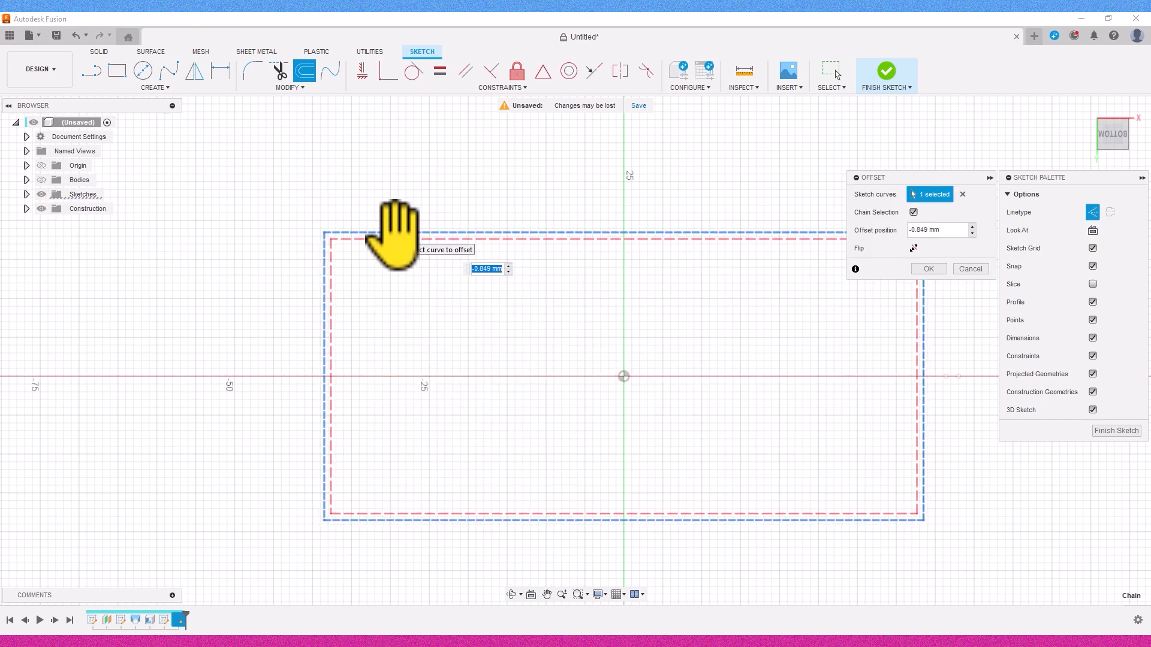
key("Return")
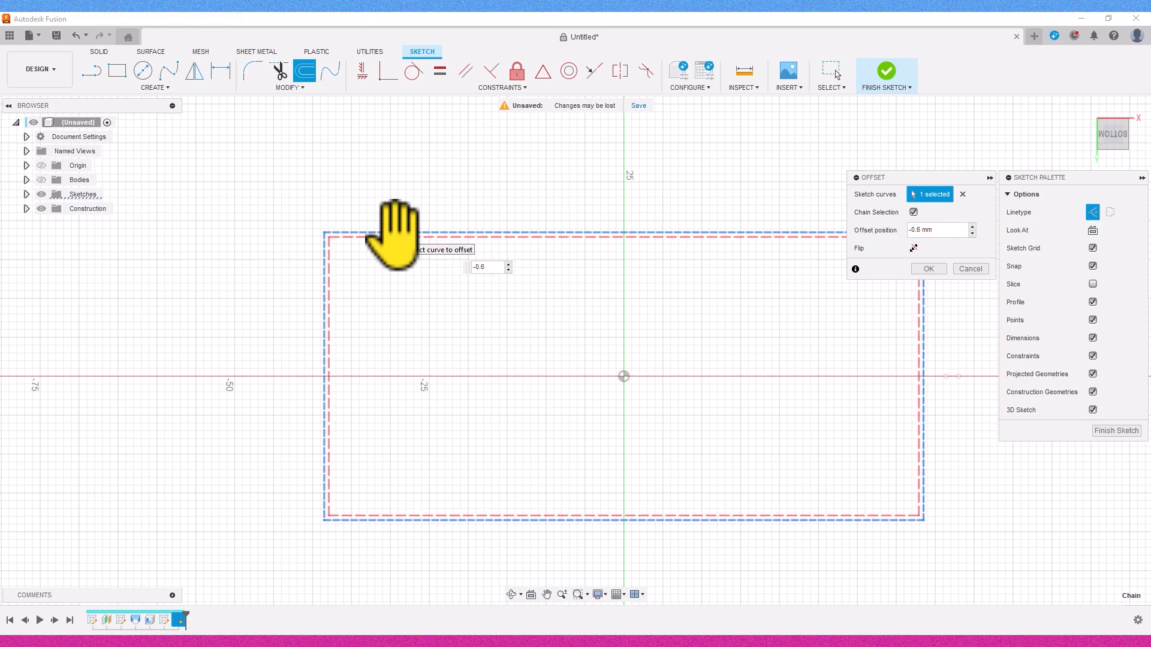
left_click(929, 270)
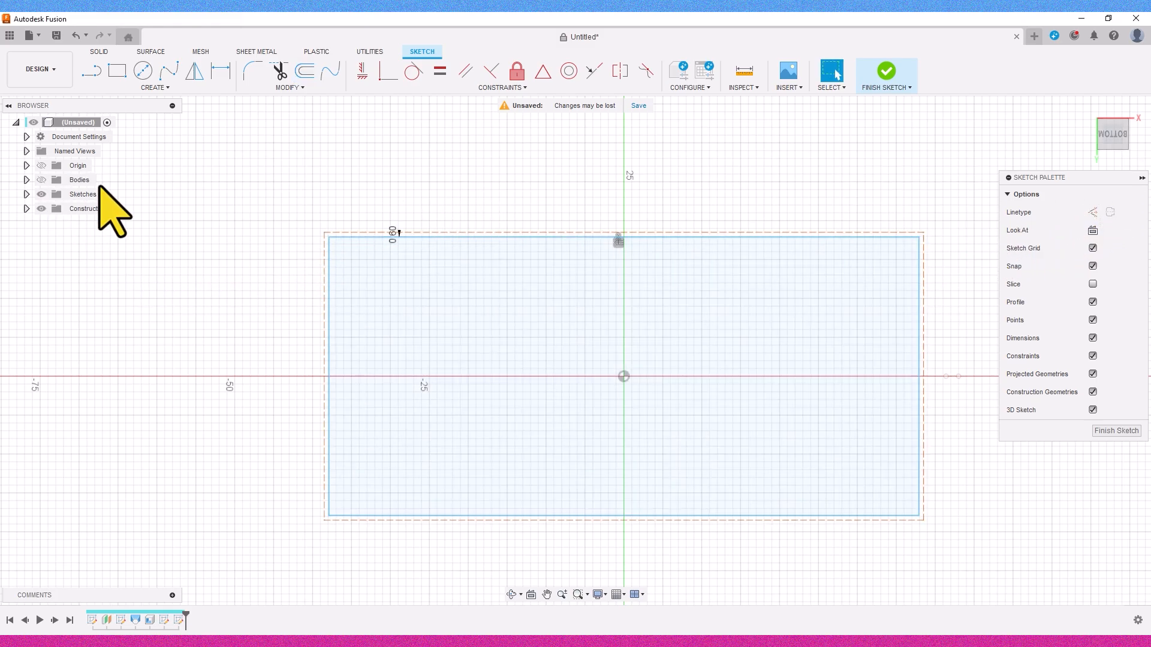
left_click(886, 71)
left_click_drag(1113, 139, 1109, 230)
left_click(1107, 131)
left_click_drag(1110, 144, 1107, 106)
left_click(776, 384)
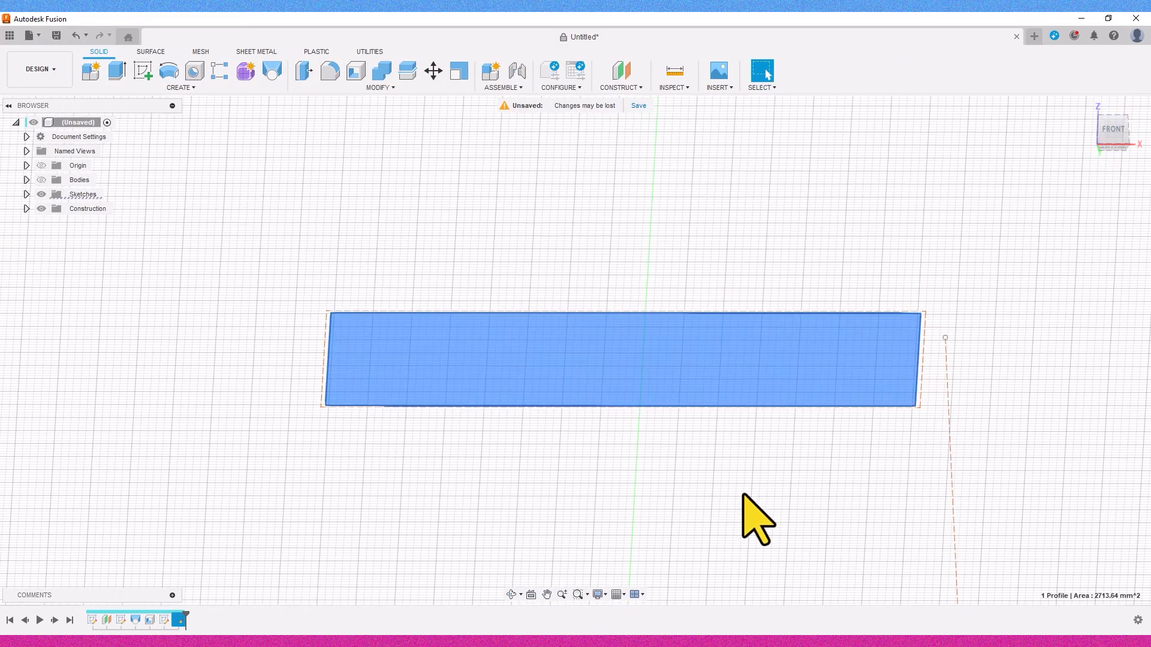
middle_click_drag(745, 495, 712, 411)
left_click(258, 88)
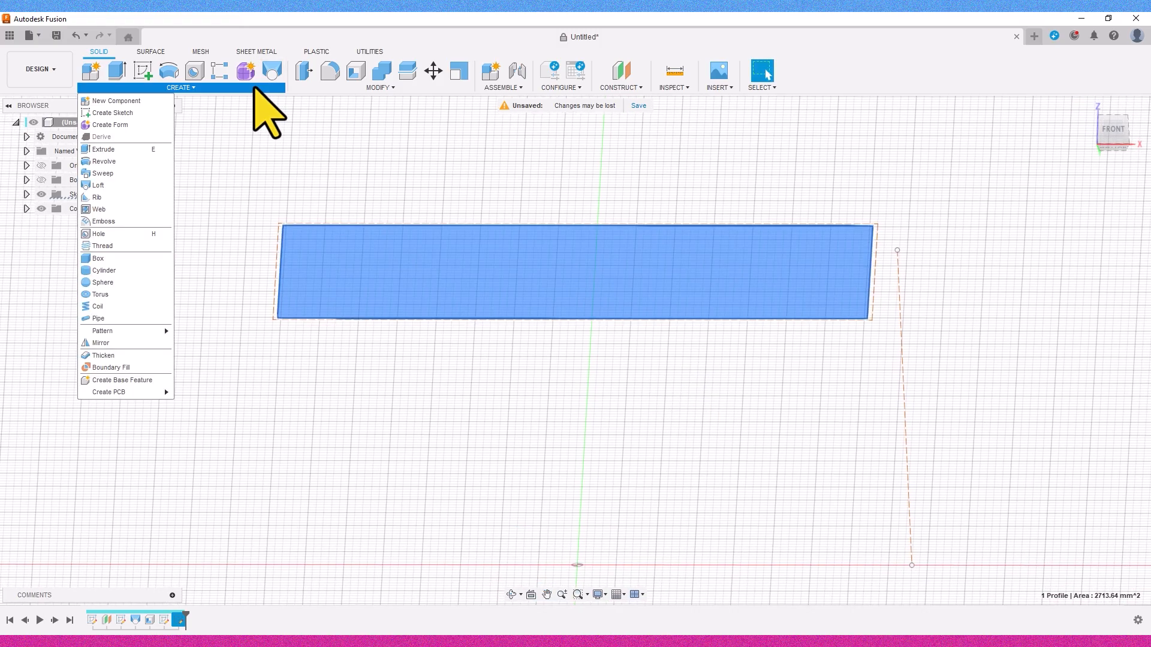
left_click(99, 183)
Step: Measure the angle between the box's long upper front edge and its sloped corner edge at the positive X end
left_click(1112, 126)
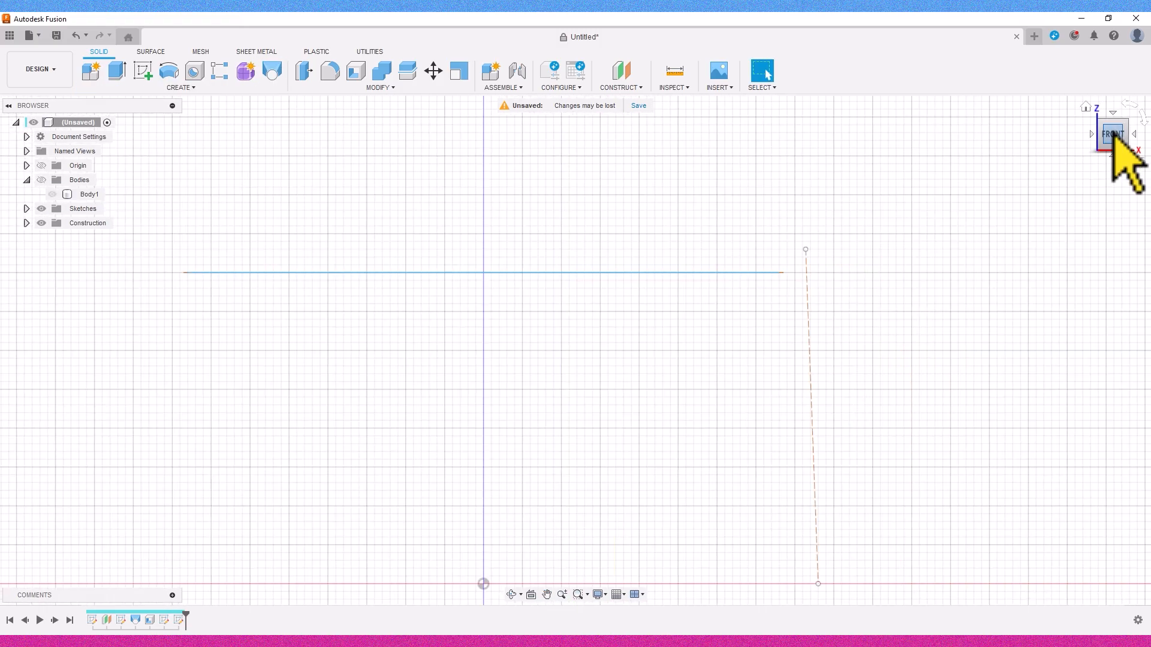
mouse_move(1113, 130)
left_mouse_down()
mouse_move(1112, 66)
mouse_move(1124, 141)
mouse_move(984, 147)
left_mouse_up()
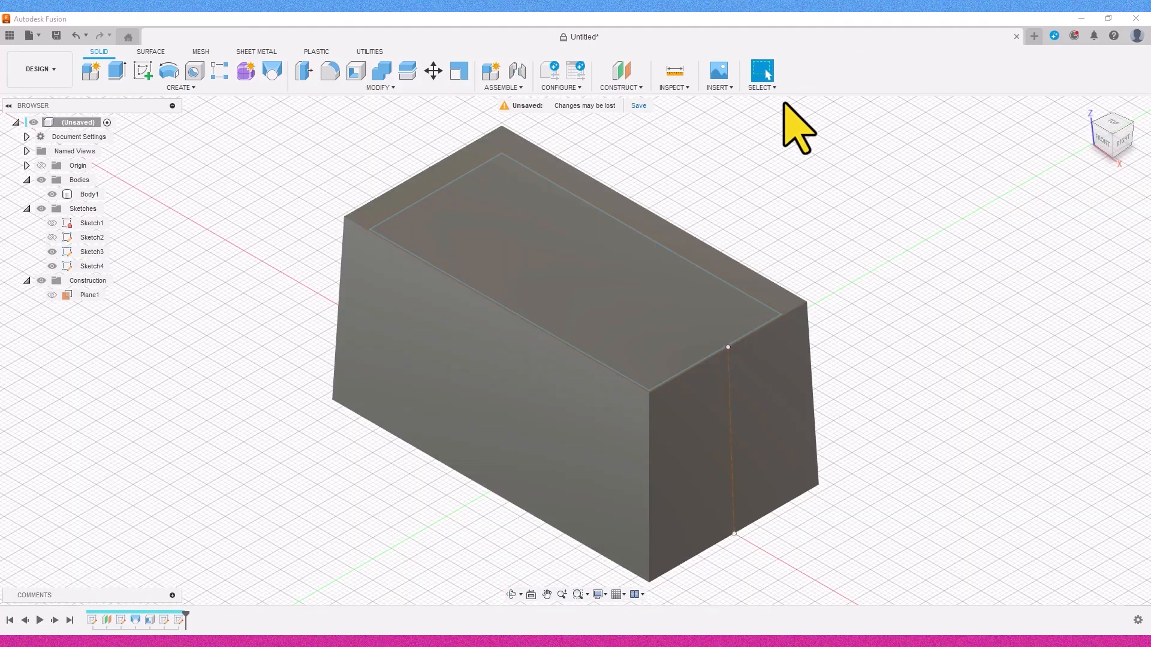
middle_click_drag(839, 267, 875, 238, "shift")
left_click(1108, 140)
middle_click_drag(971, 360, 820, 360, "shift")
middle_click_drag(827, 302, 871, 445, "shift")
left_click(1092, 110)
left_click(674, 71)
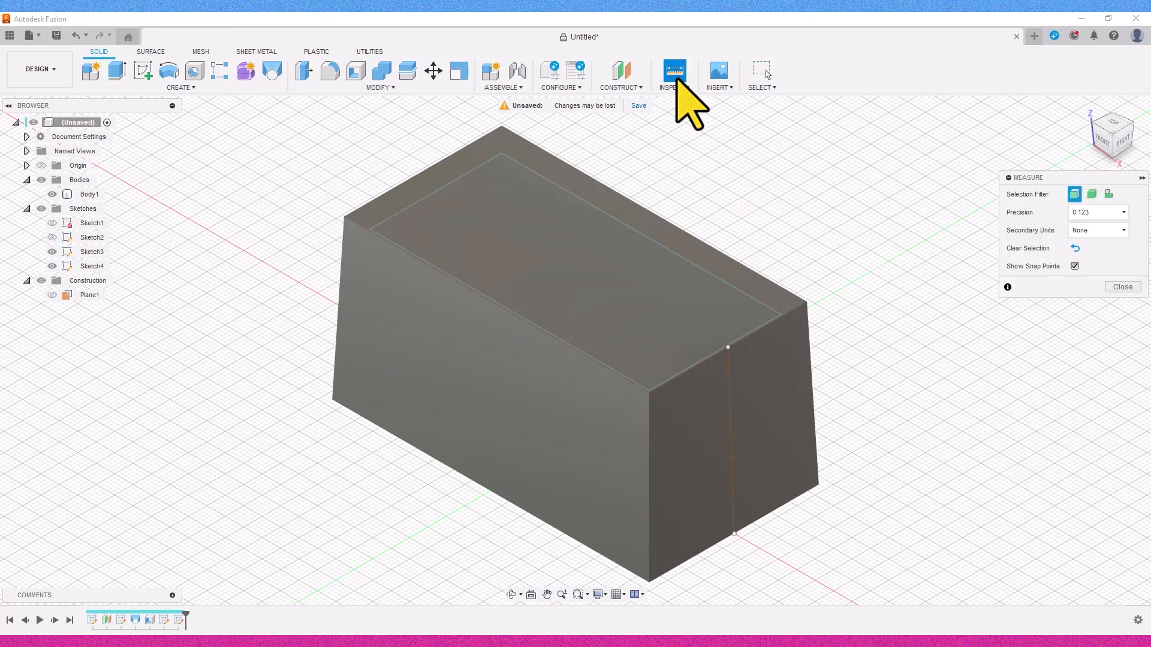
left_click(640, 385)
left_click(650, 420)
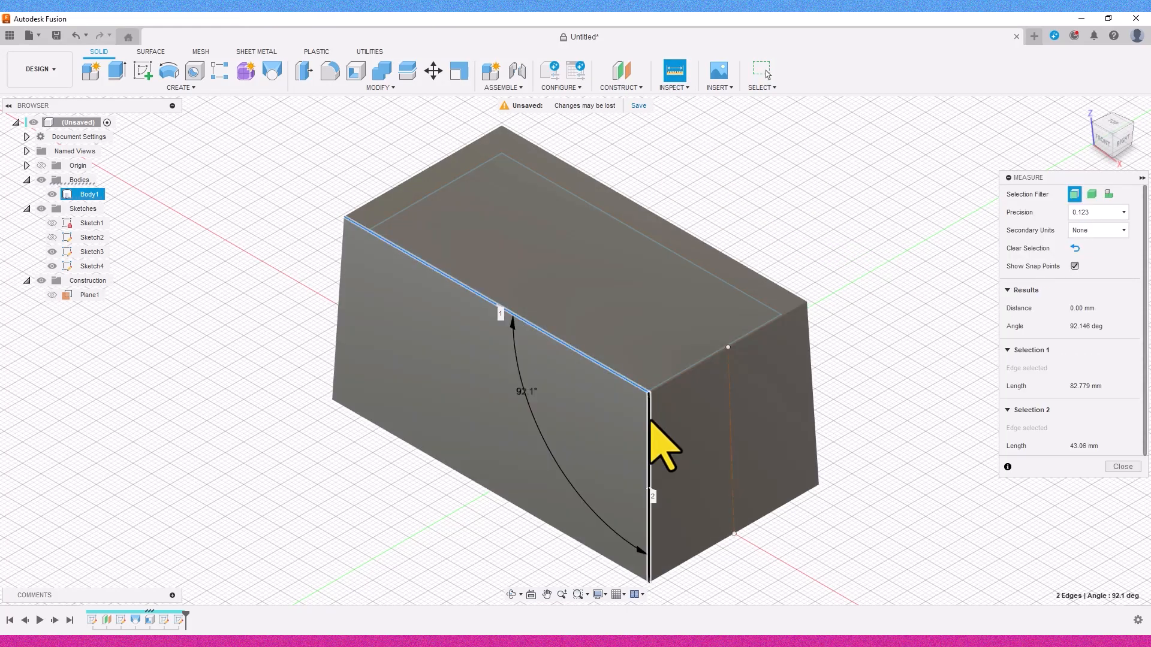
left_click(1100, 142)
scroll(616, 334, "up", 5)
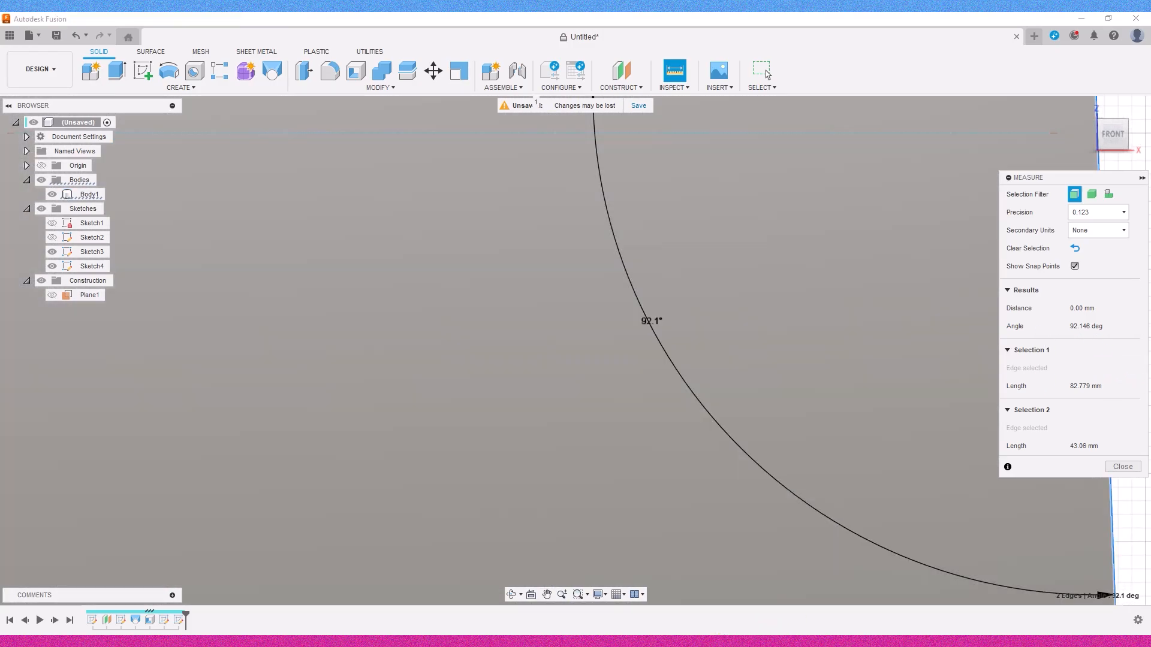
Step: Switch to Calculator, compute 92.146 - 90, copy the result, and close the angle measurement
left_click(684, 643)
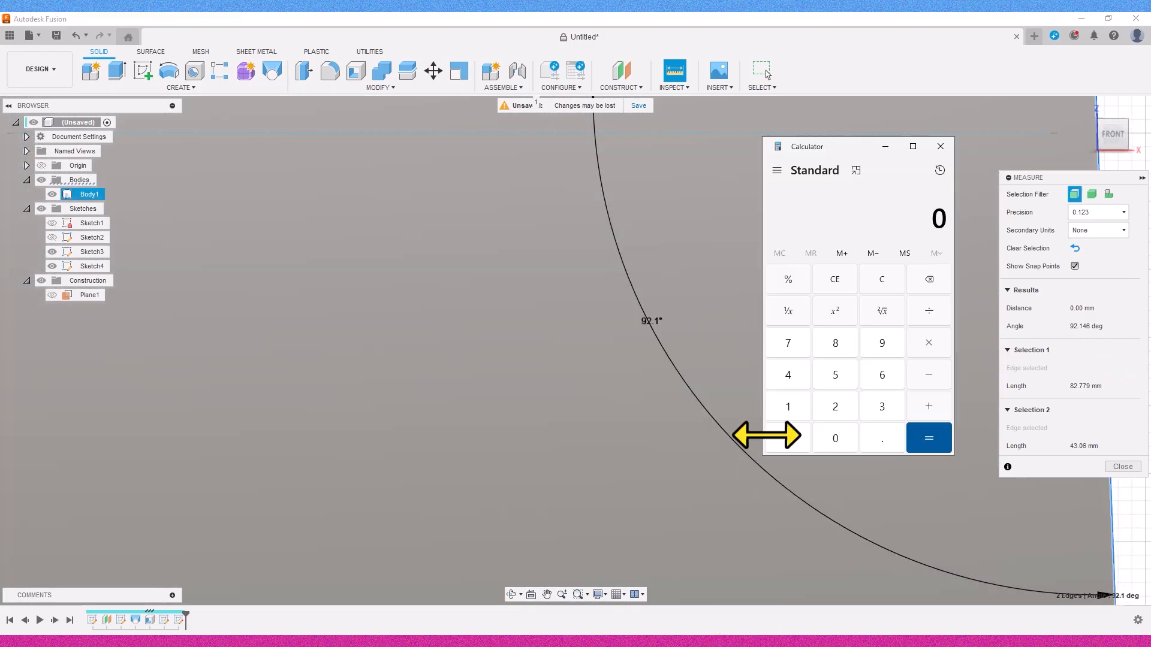
key("ctrl+v")
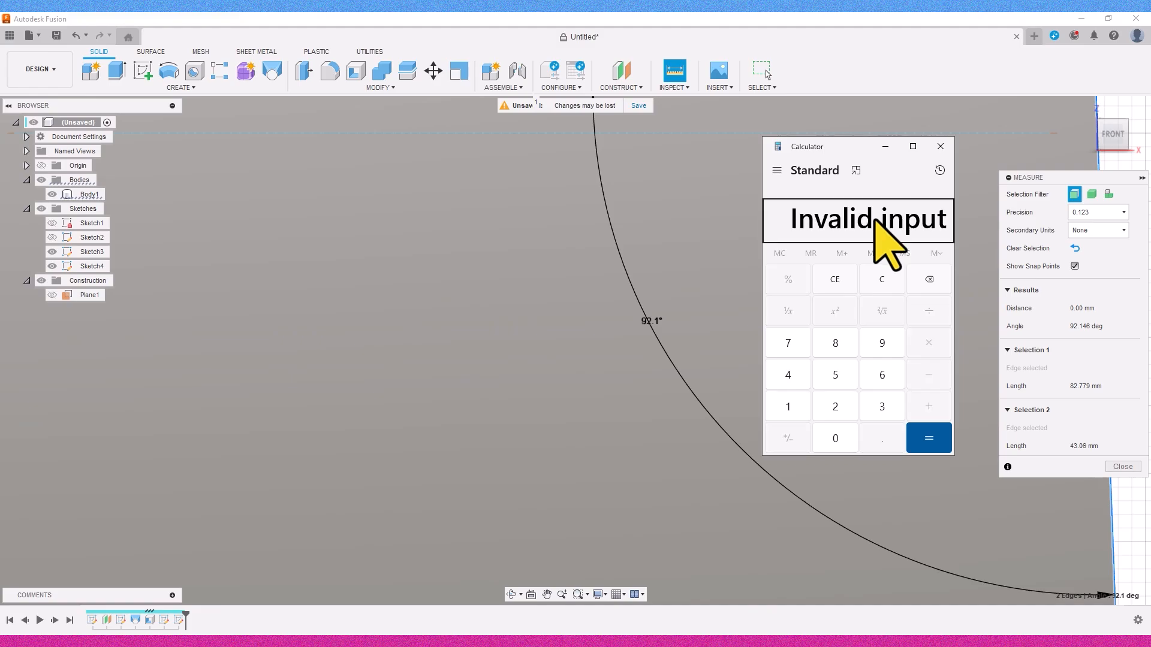
type("92.146 - 90 =")
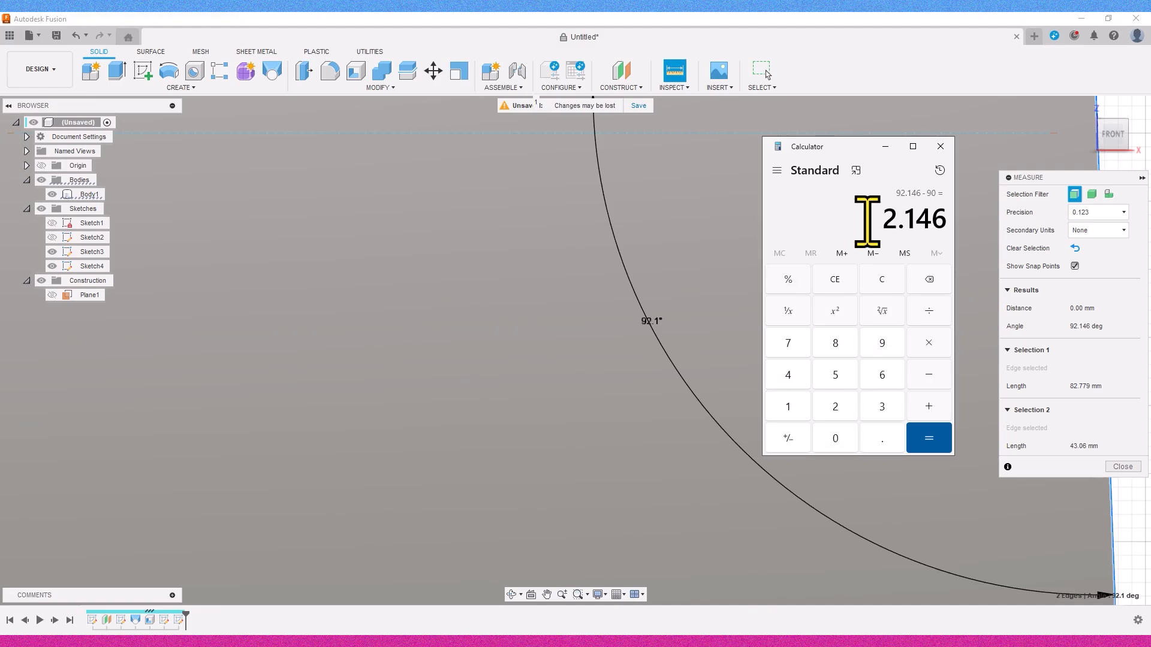
right_click(943, 221)
left_click(967, 229)
left_click(1084, 106)
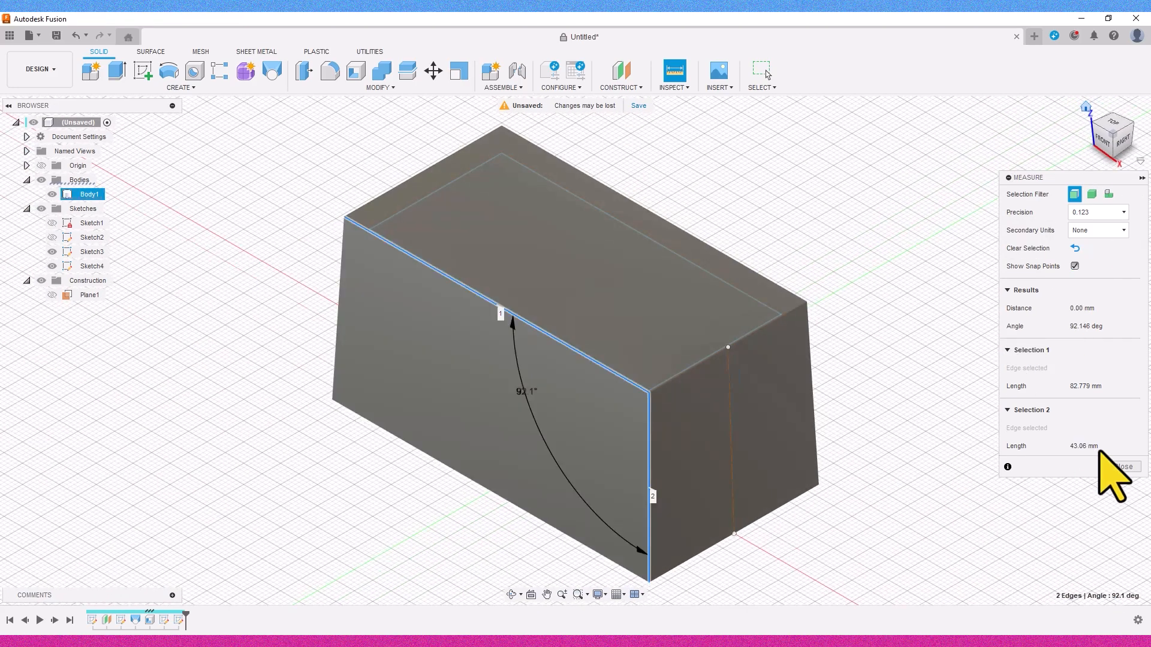
left_click(1116, 467)
Step: Hide the box body and extrude the inner offset rectangle 3 mm downward as a new body
left_click(52, 194)
left_click(1101, 148)
left_click_drag(1108, 150, 1112, 187)
left_click(646, 296)
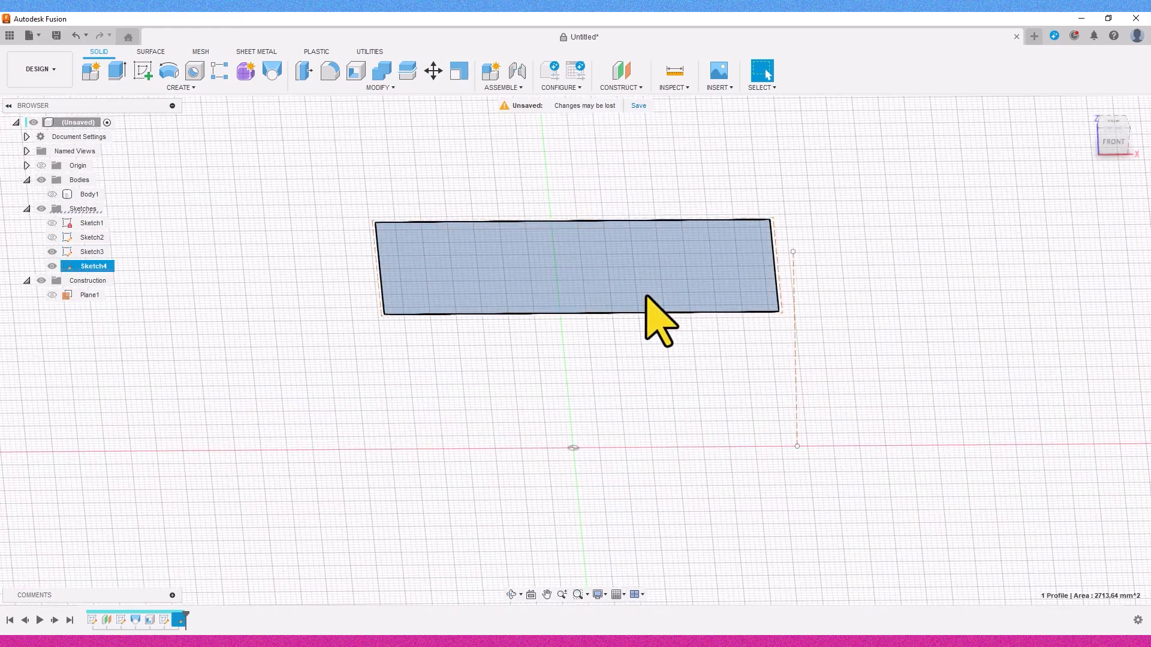
key("e")
left_click_drag(582, 277, 605, 309)
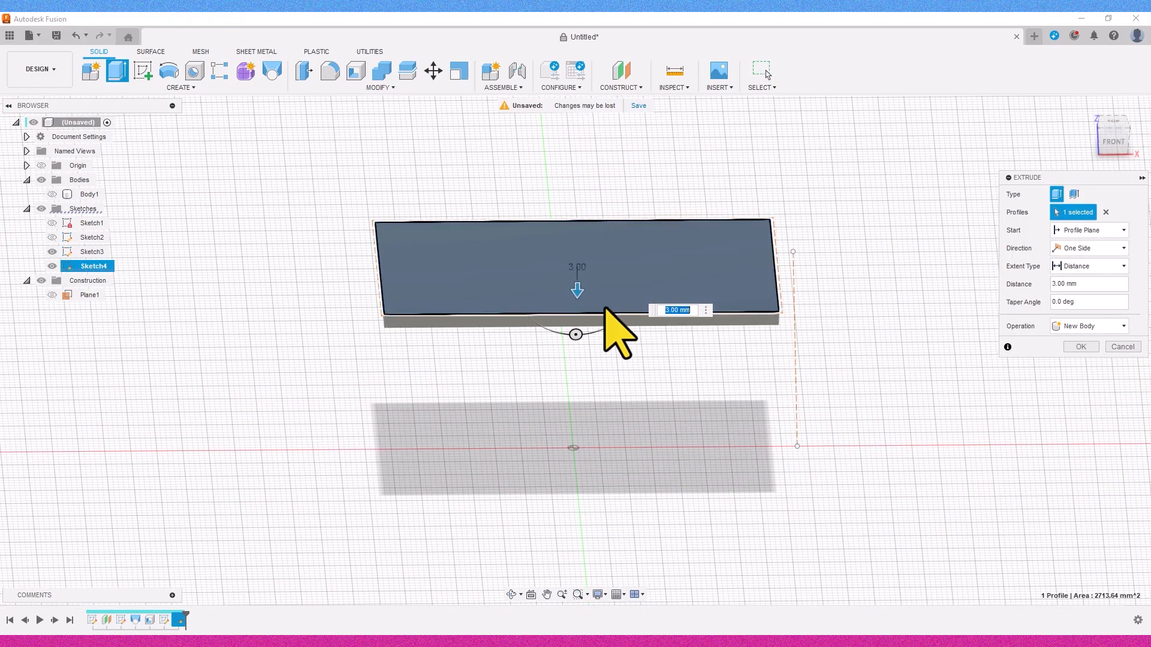
Step: Set the extrusion's taper angle to 2.146 deg and complete it
left_click(1103, 147)
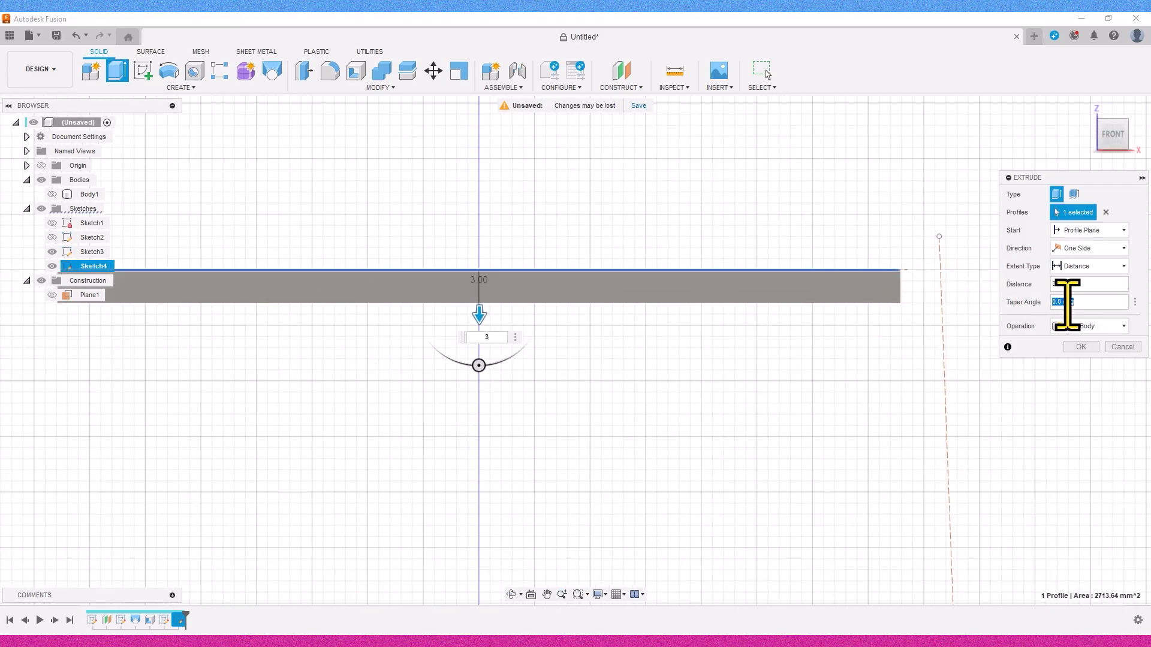
type("2.146")
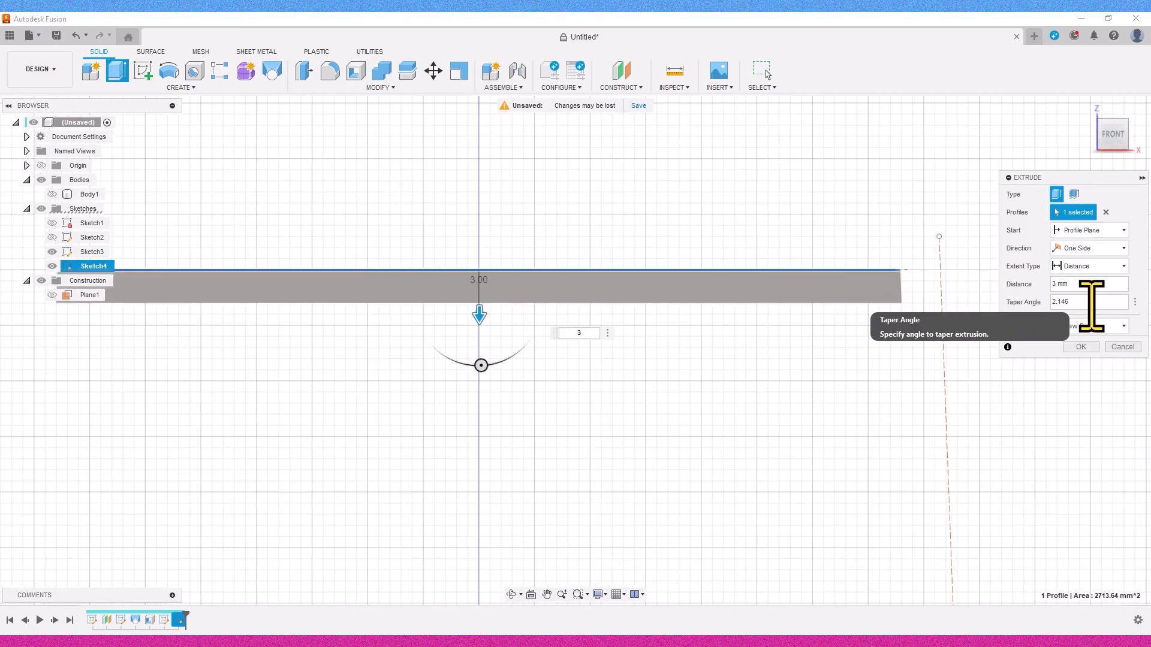
scroll(899, 303, "up", 5)
type("0")
type("2.146")
left_click(1080, 347)
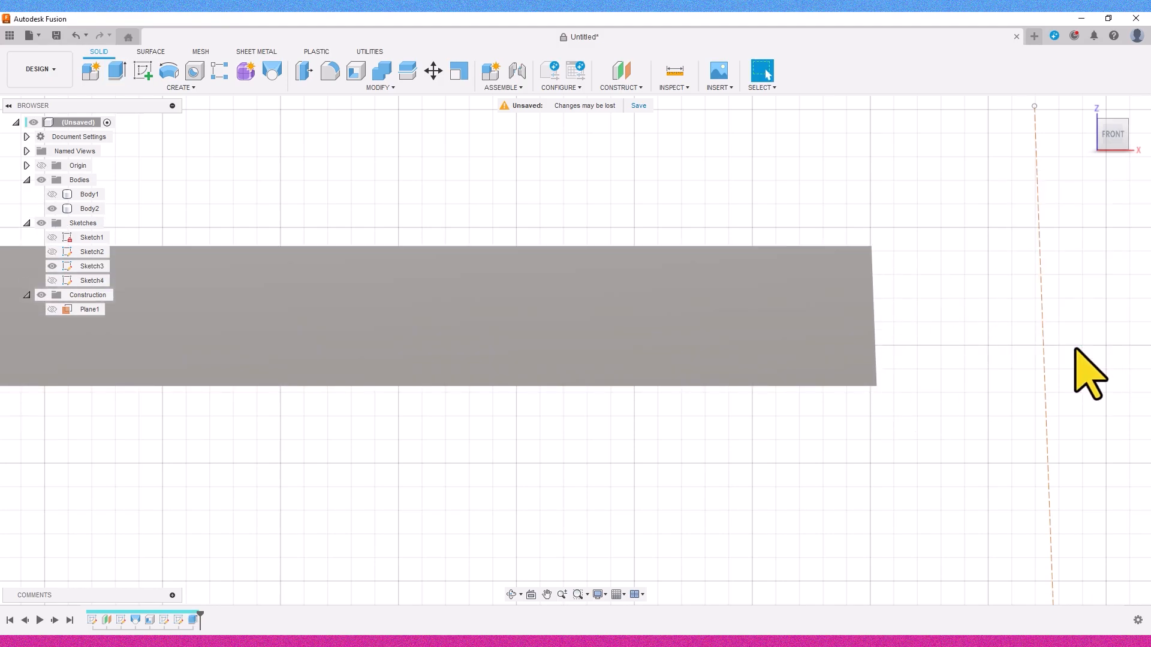
Step: Move the tapered plate body straight down 37 mm toward the box's open underside
scroll(1070, 353, "down", 5)
scroll(1104, 346, "down", 3)
middle_click_drag(1104, 347, 982, 309)
left_click_drag(1115, 137, 1112, 149)
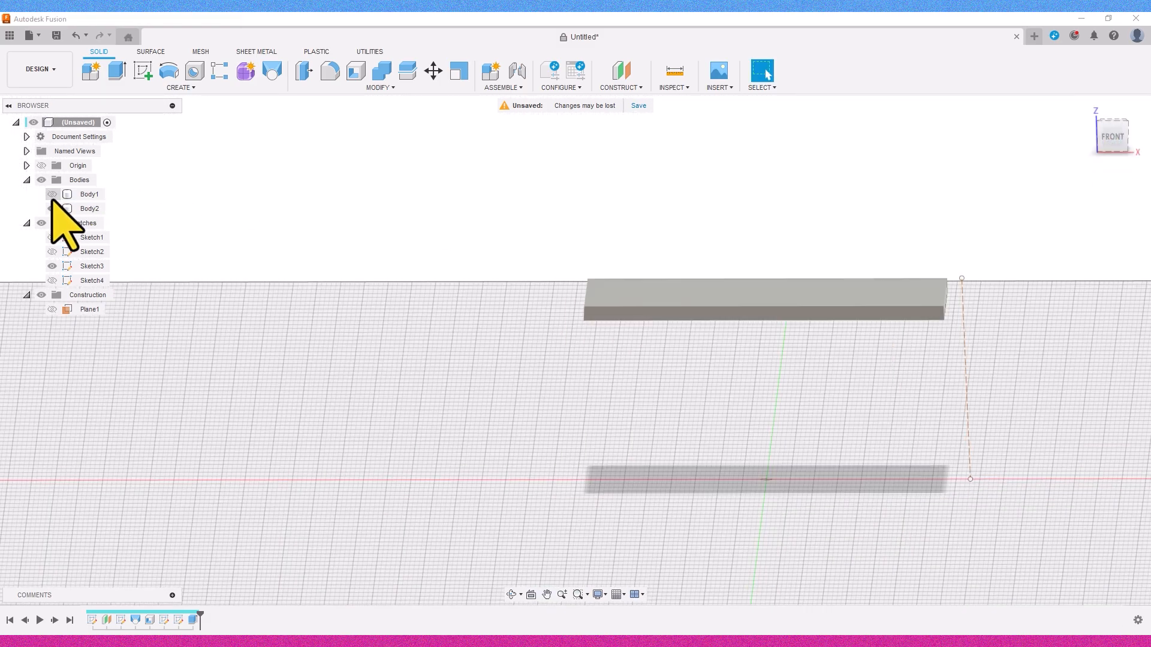
left_click(1114, 137)
left_click_drag(1111, 134, 1130, 150)
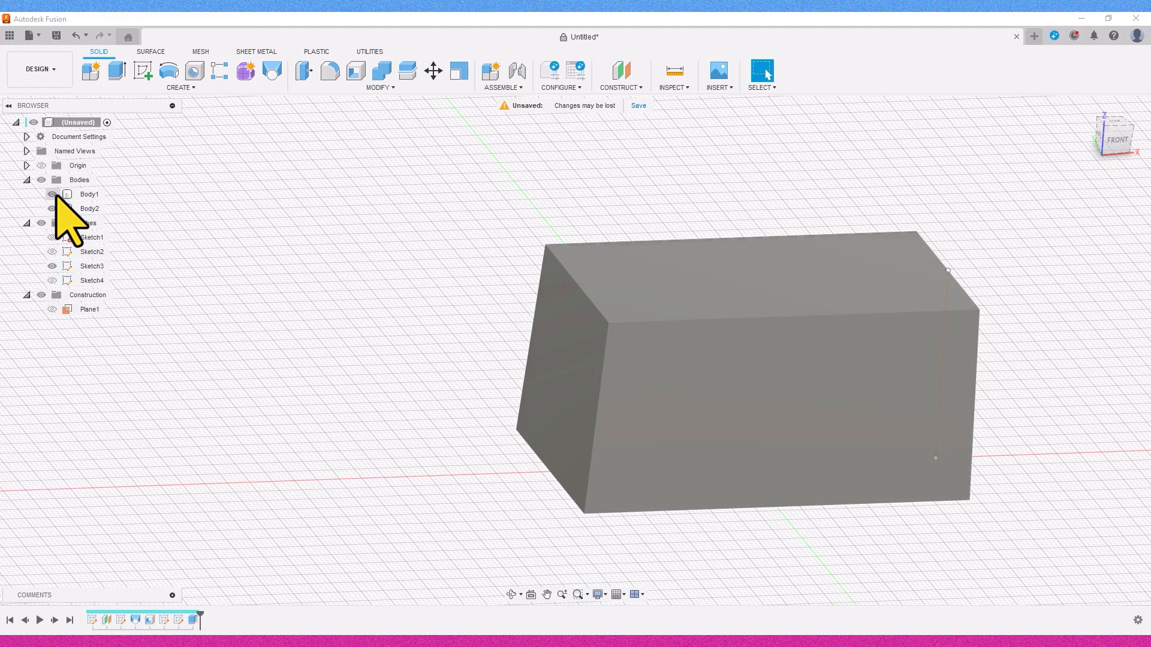
left_click(433, 70)
left_click(1119, 150)
left_click(765, 349)
left_click(1114, 136)
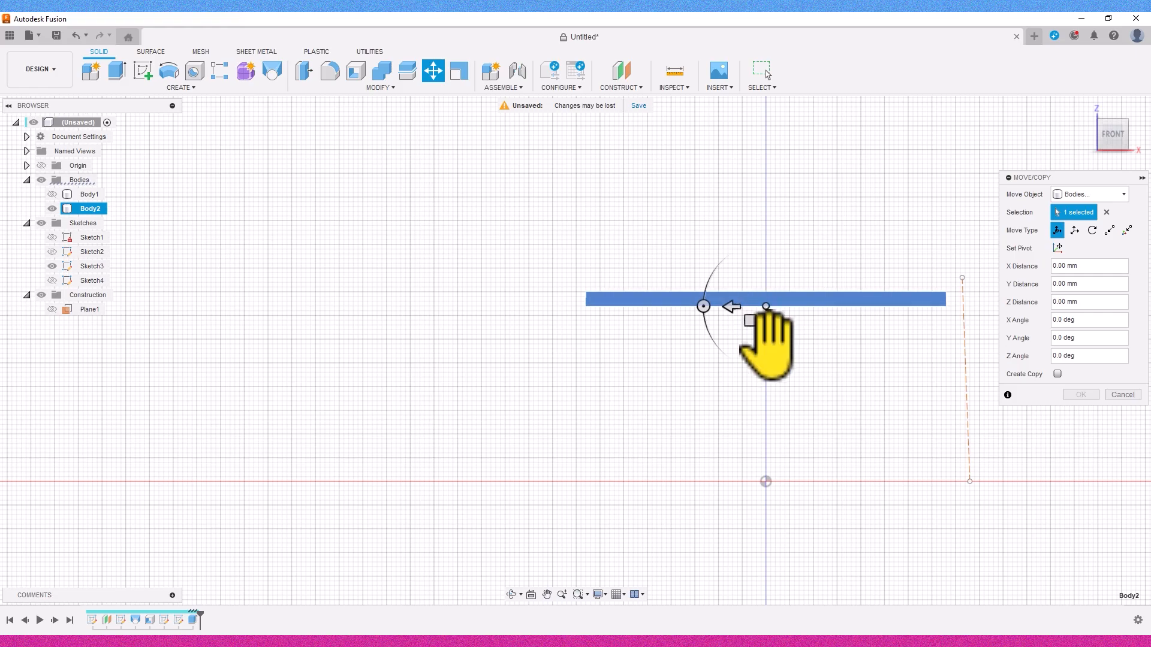
left_click_drag(767, 348, 774, 376)
Step: Show the box body, check the plate's fit from the open underside, and confirm the move
left_click(53, 195)
middle_click_drag(398, 516, 576, 545, "shift")
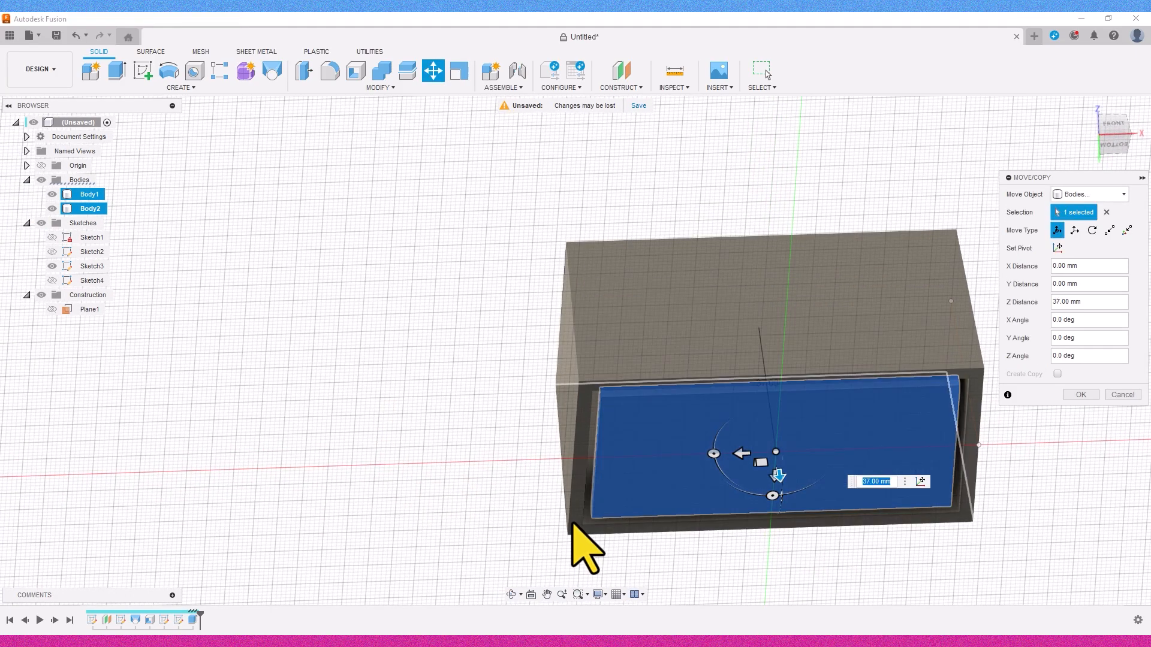
left_click(1115, 127)
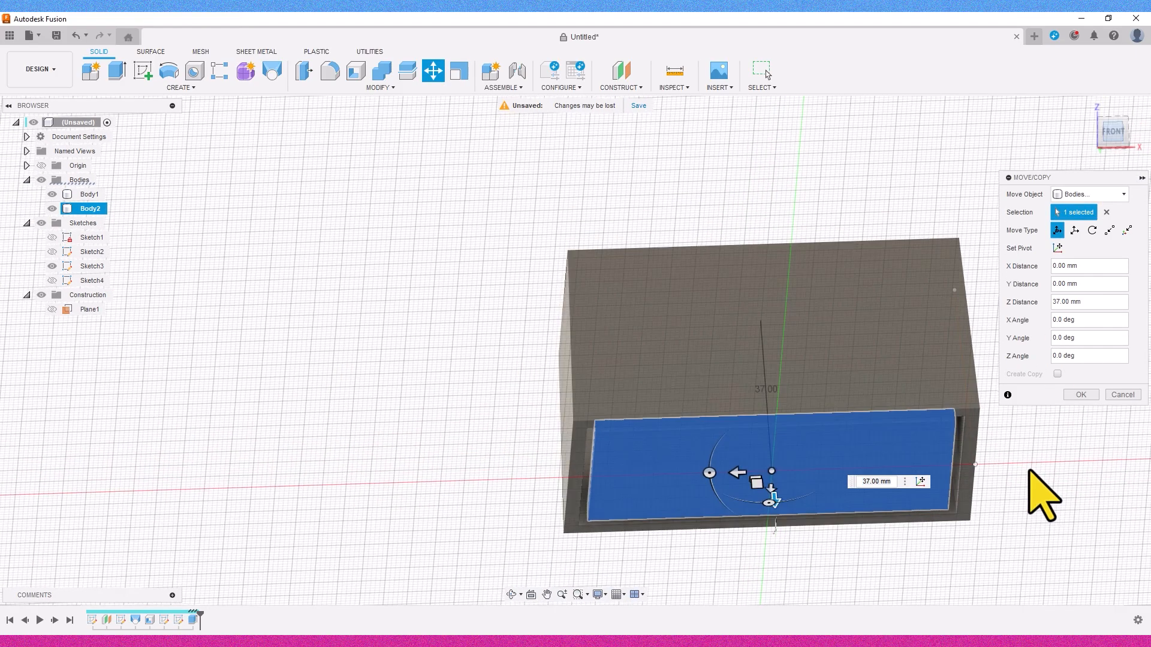
left_click(1076, 395)
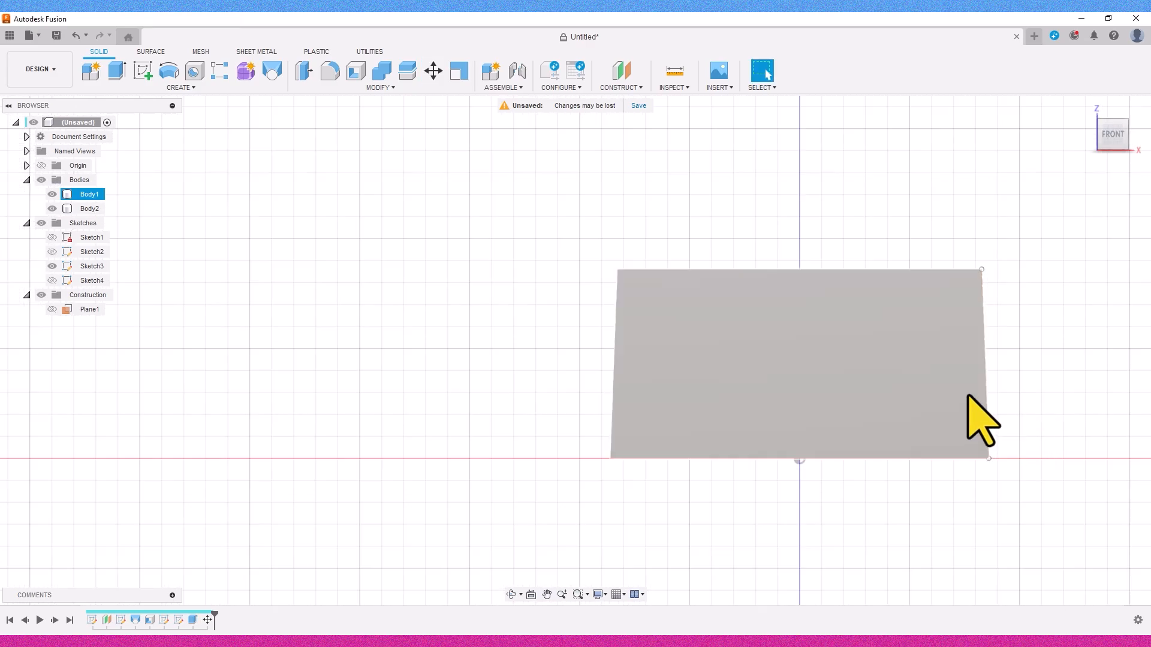
Step: Hide the box body and start a sketch on the plate's upper face
left_click(53, 194)
middle_click_drag(725, 335, 789, 333, "shift")
left_click(785, 390)
left_click(143, 71)
Step: Project the plate's upper face outline into the sketch
left_click(155, 88)
mouse_move(138, 270)
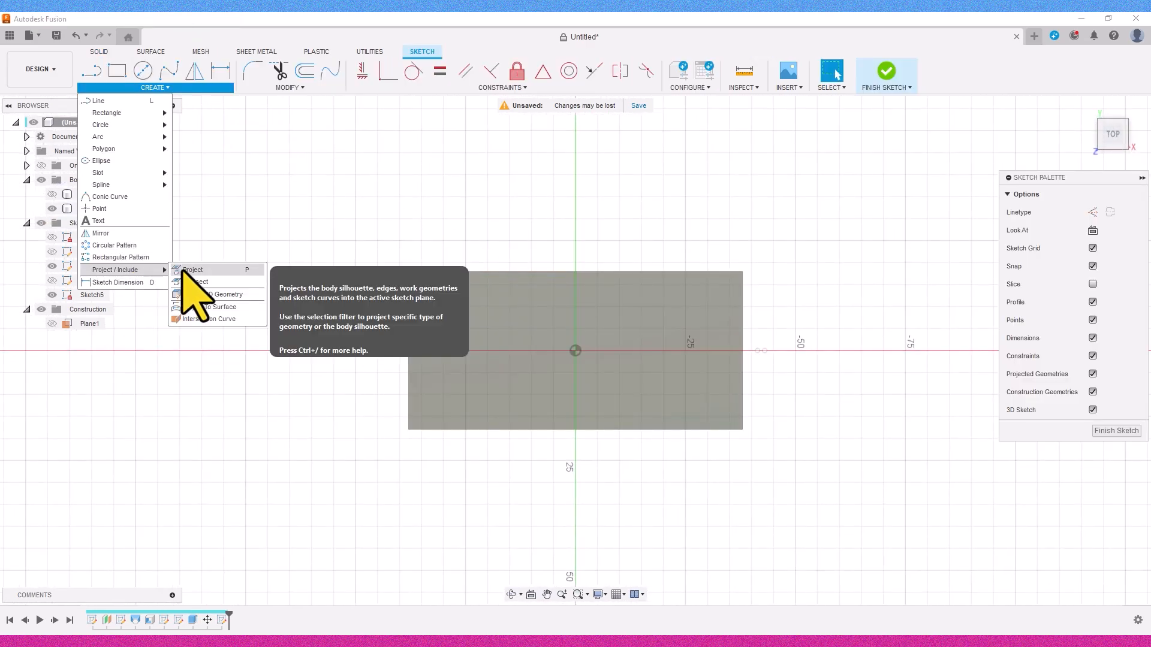
left_click(188, 287)
left_click(501, 334)
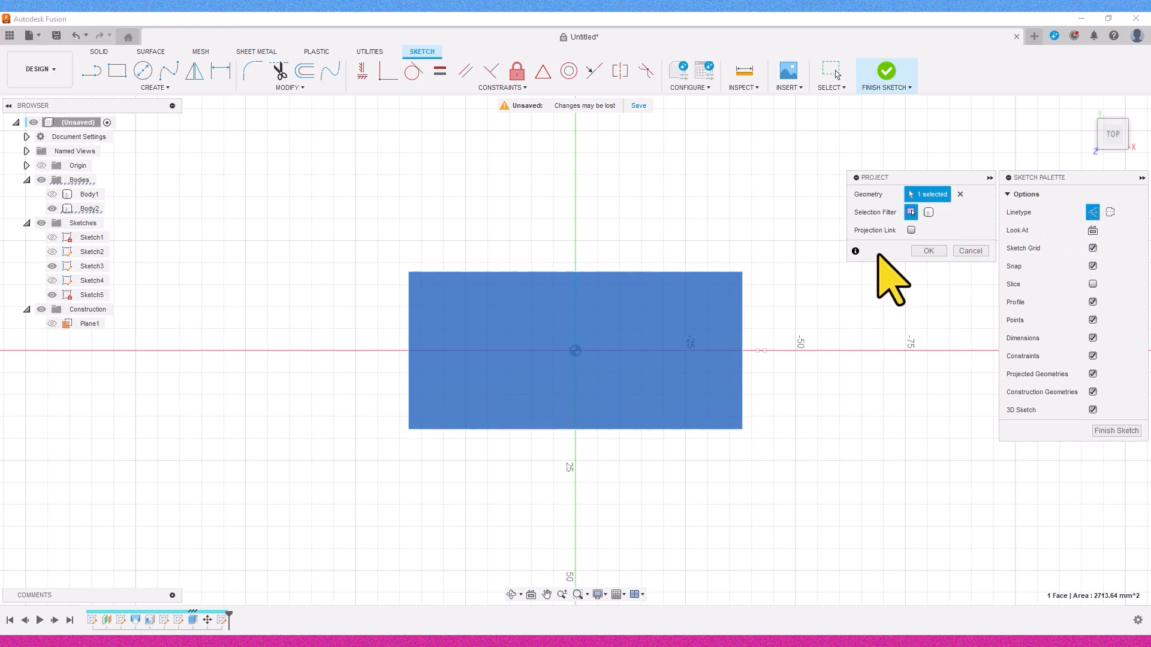
left_click(929, 251)
Step: Draw a horizontal construction line between the origin and the midpoint of the plate's short edge on the negative X side
scroll(509, 360, "up", 3)
left_click(91, 71)
left_click(610, 348)
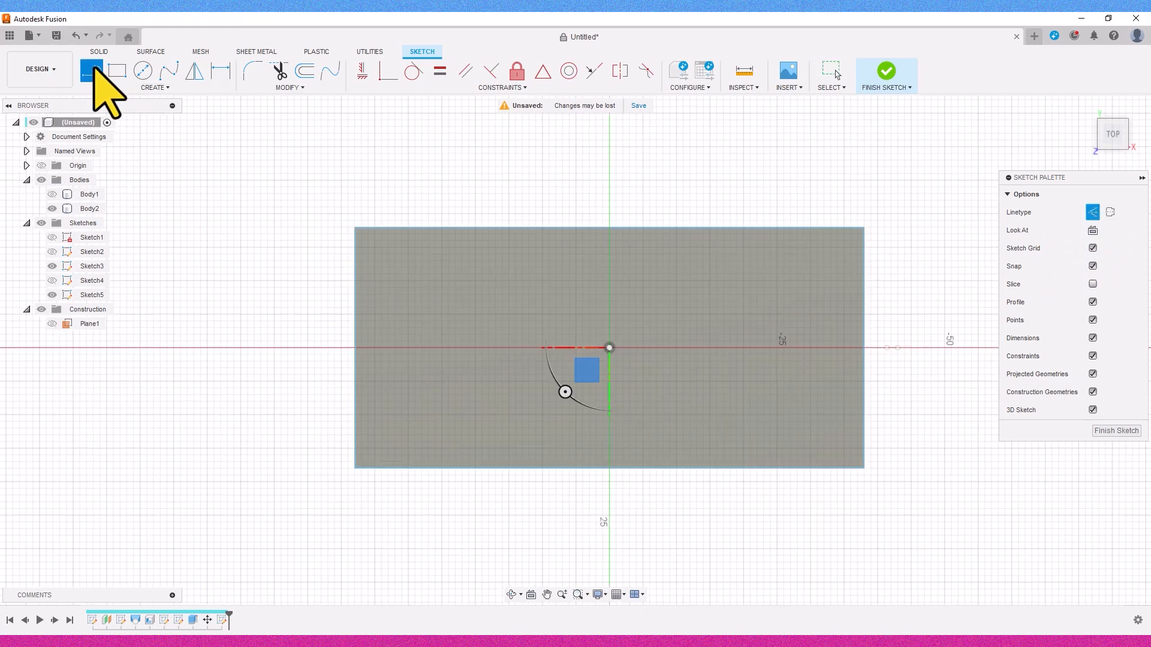
left_click(356, 347)
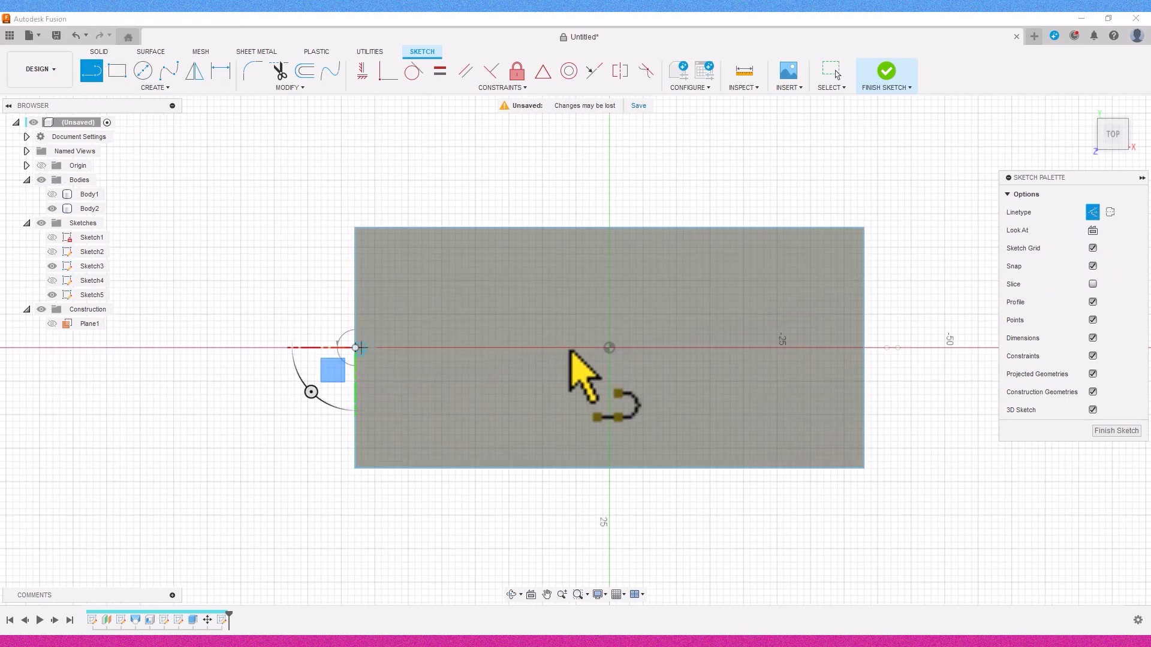
left_click(609, 348)
Step: Draw a 15 mm diameter circle centred on the midpoint of the horizontal construction line
left_click(143, 71)
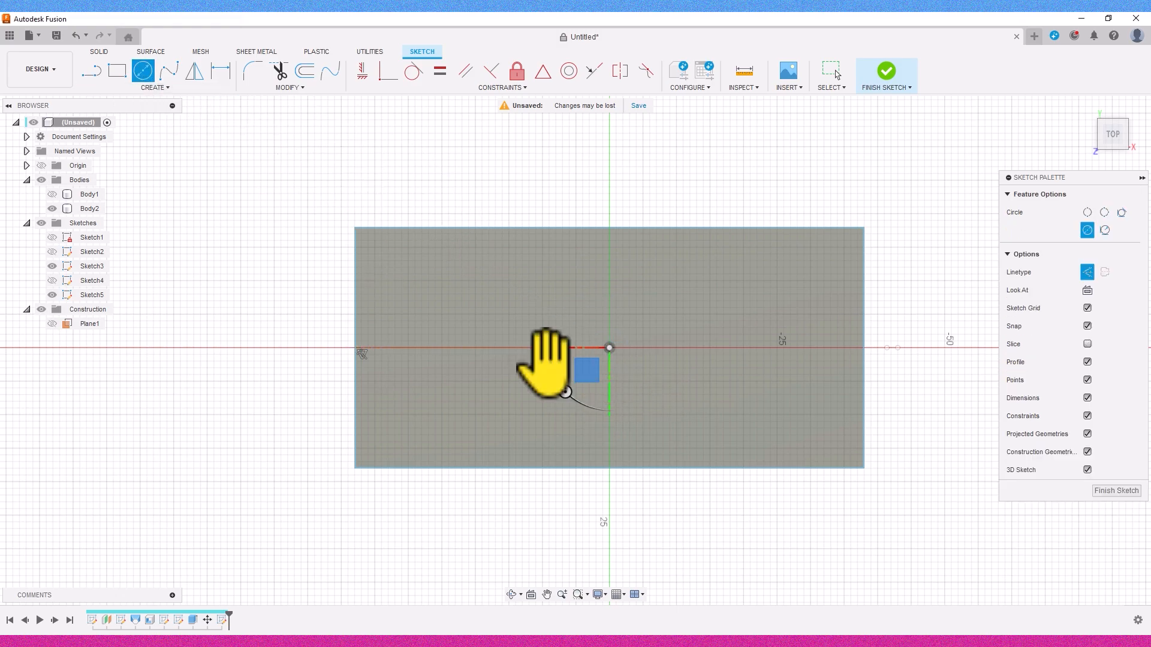
left_click(483, 348)
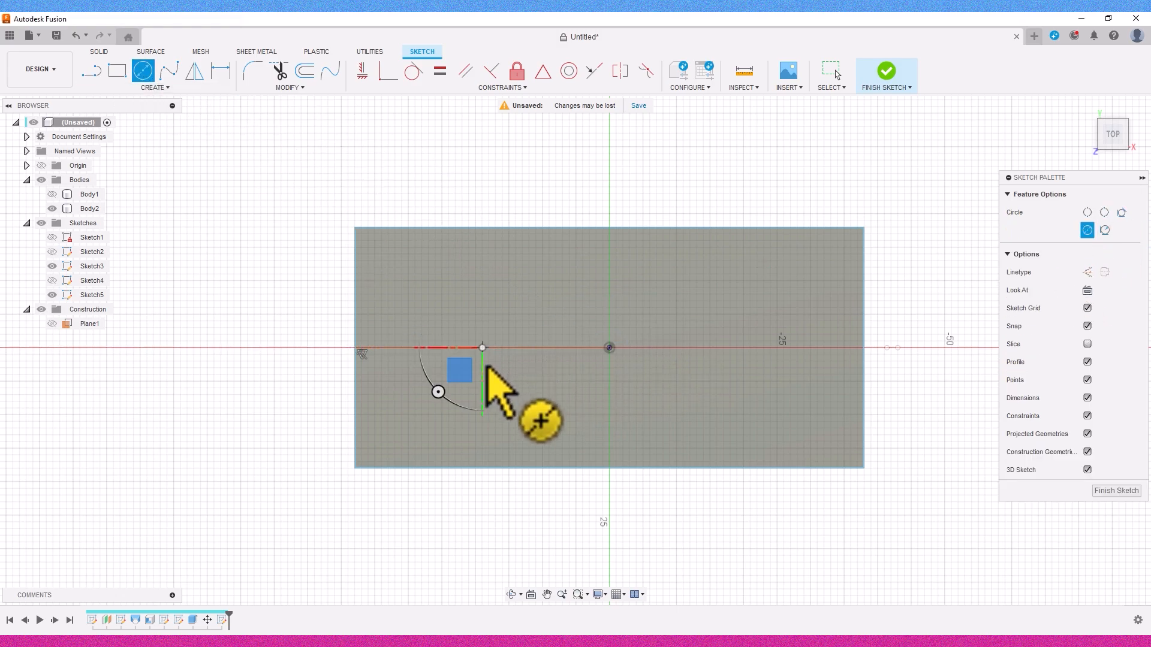
type("15")
key("Return")
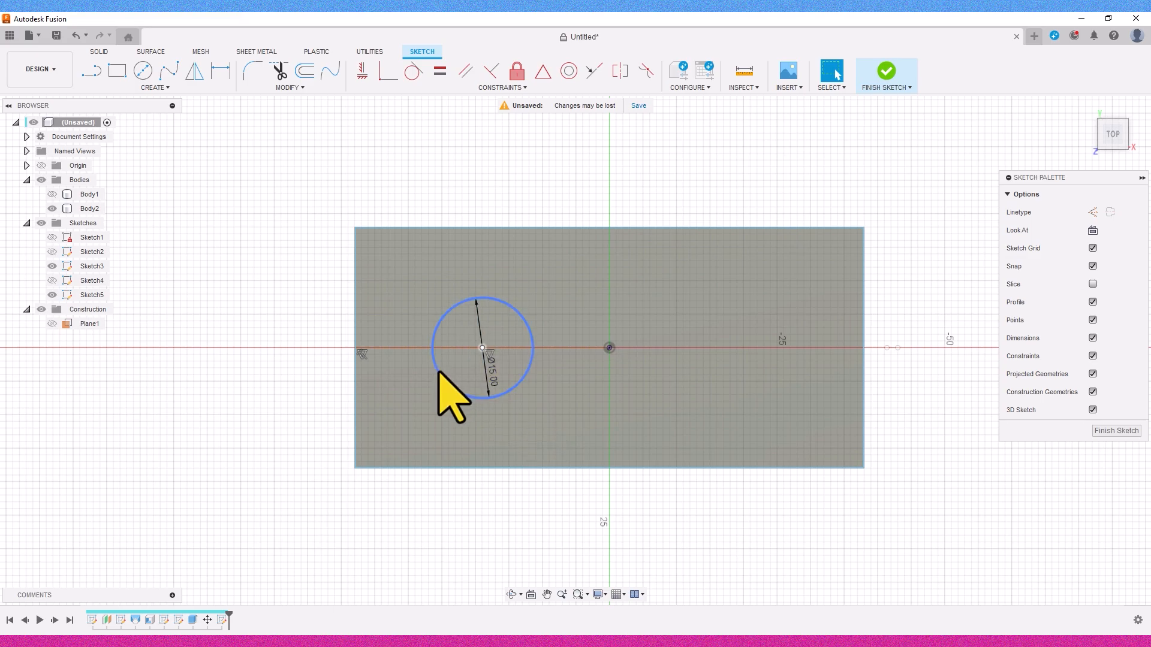
Step: Draw a vertical construction line through the origin, extending past both long edges of the plate
left_click(92, 71)
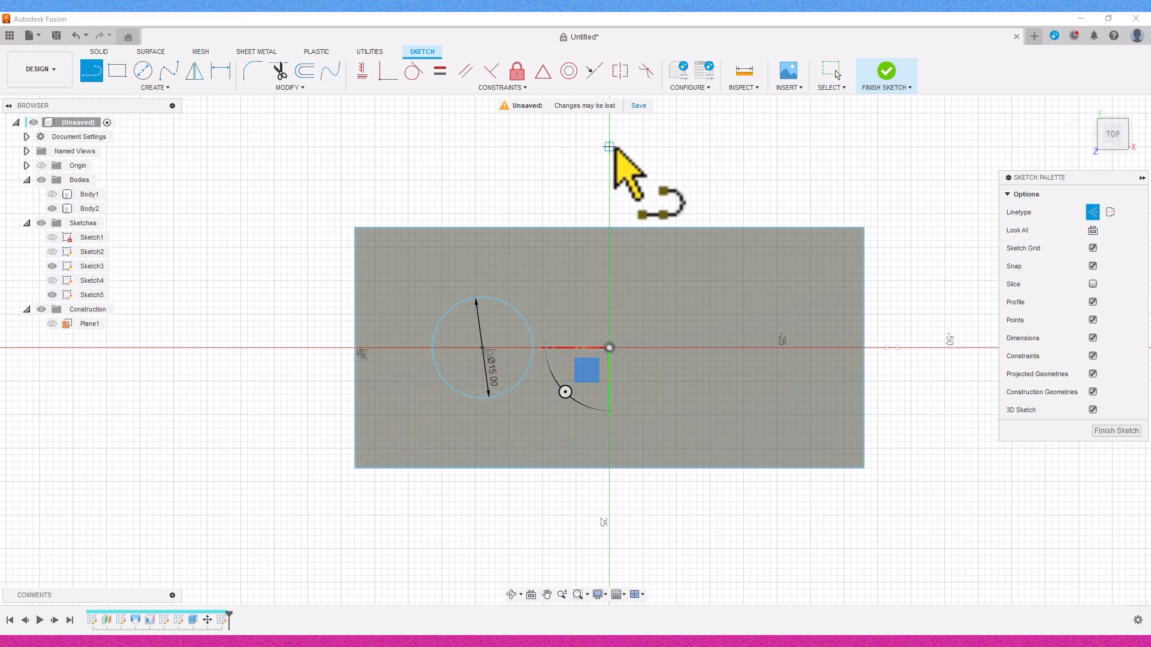
left_click(609, 146)
left_click(609, 528)
Step: Mirror the circle about the vertical construction line and finish the sketch
left_click(194, 71)
left_click(527, 321)
left_click(912, 212)
left_click(609, 169)
left_click(928, 233)
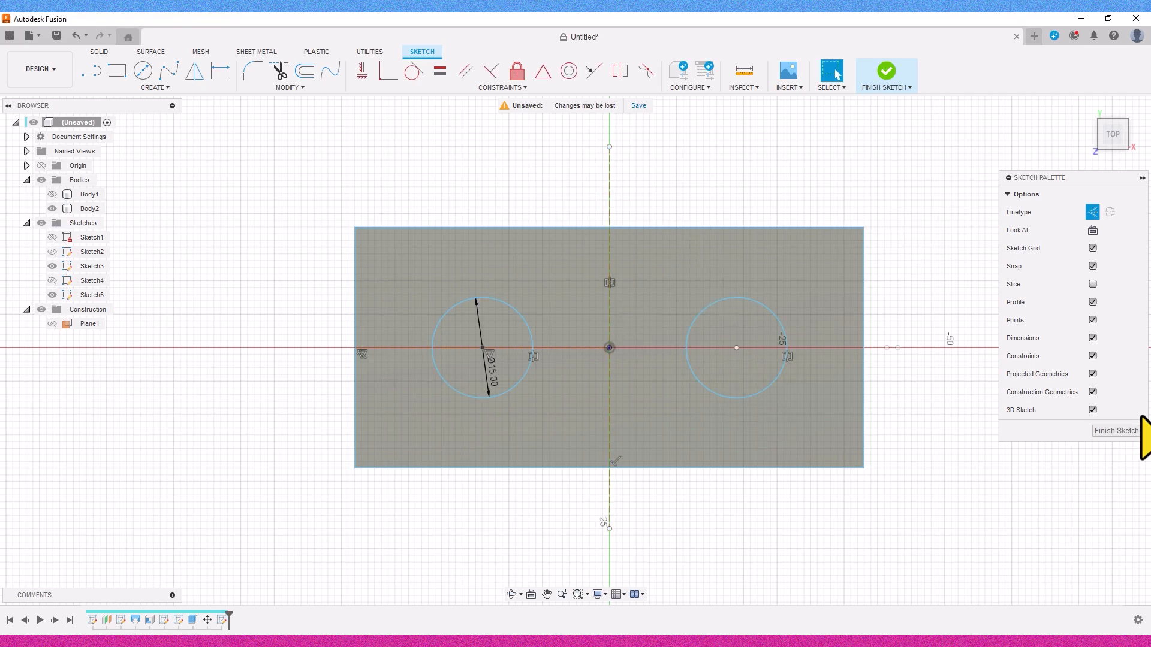
left_click(1130, 430)
Step: Measure the diameter of the original circle on the negative X side
left_click(674, 70)
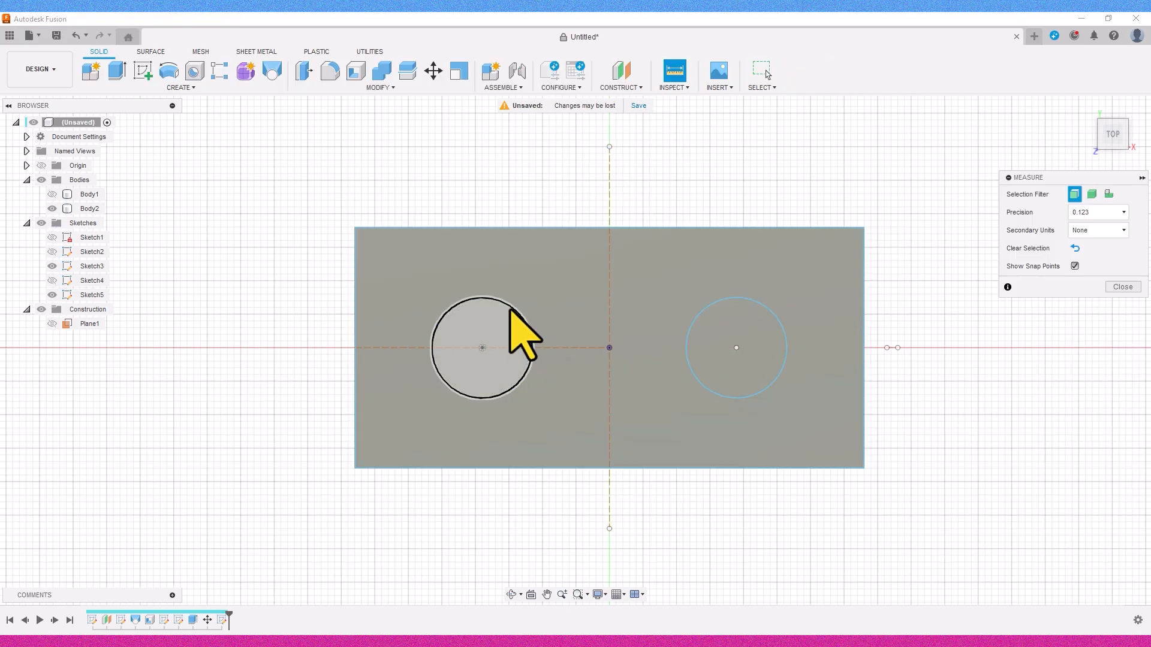
left_click(533, 350)
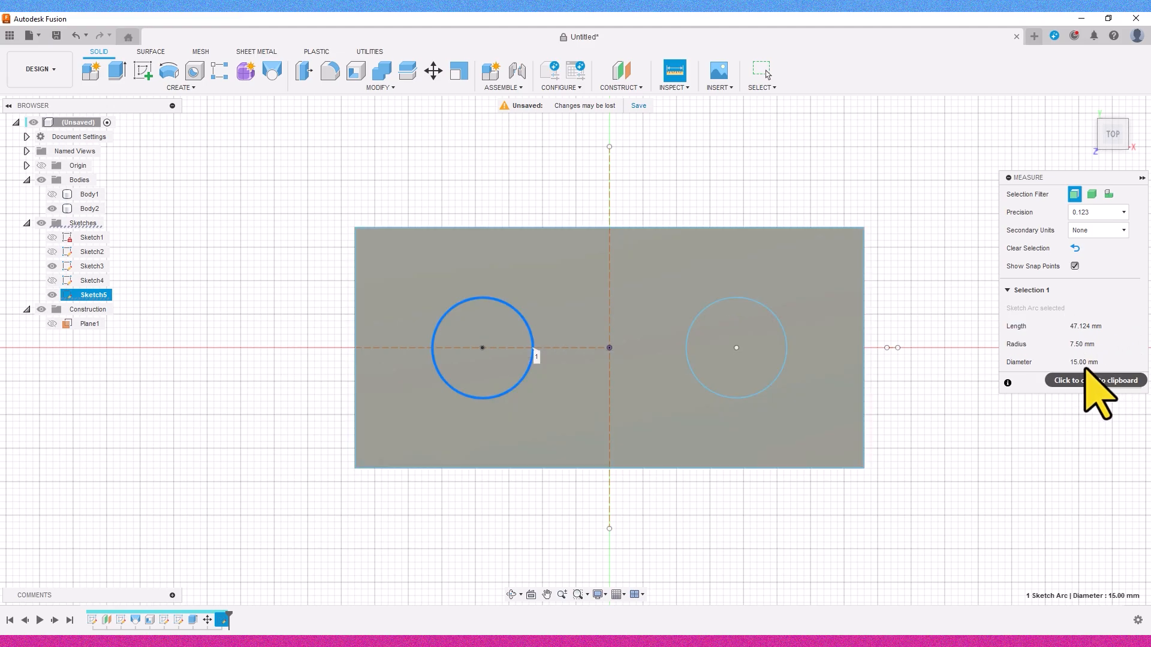
left_click(1135, 387)
Step: Start an extrusion using both circle profiles on the plate
scroll(989, 294, "down", 3)
left_click_drag(1118, 128, 1117, 75)
left_click(57, 195)
left_click(52, 194)
key("e")
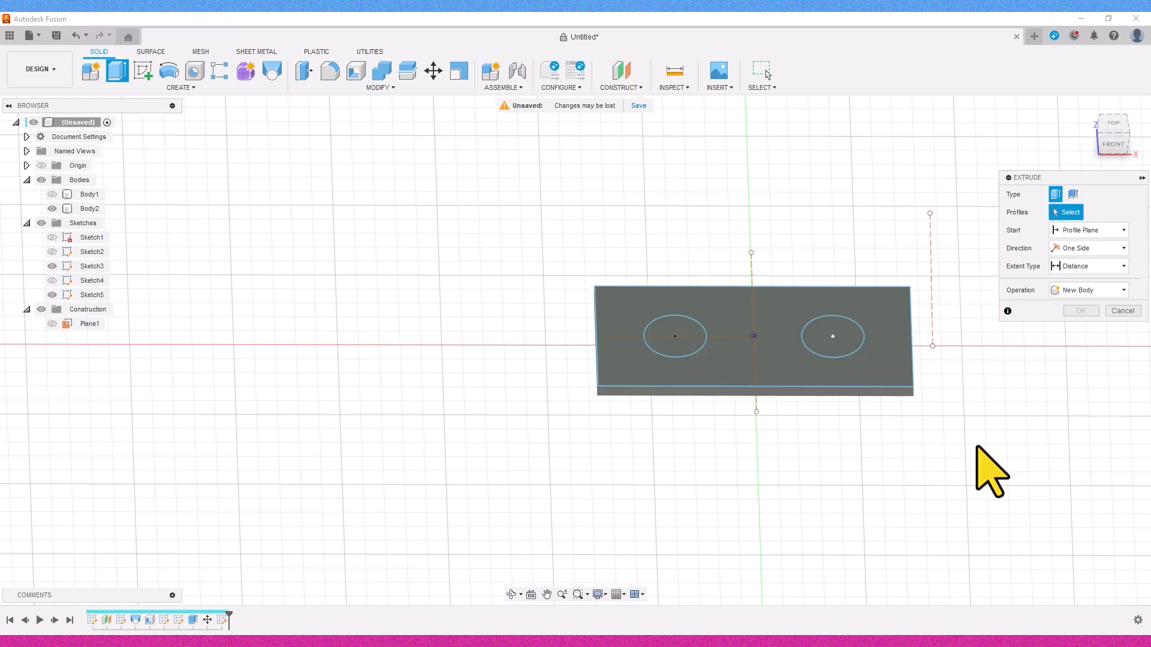
middle_click_drag(956, 421, 796, 446)
left_click(1105, 144)
left_click_drag(1105, 136, 1099, 169)
left_click(506, 377)
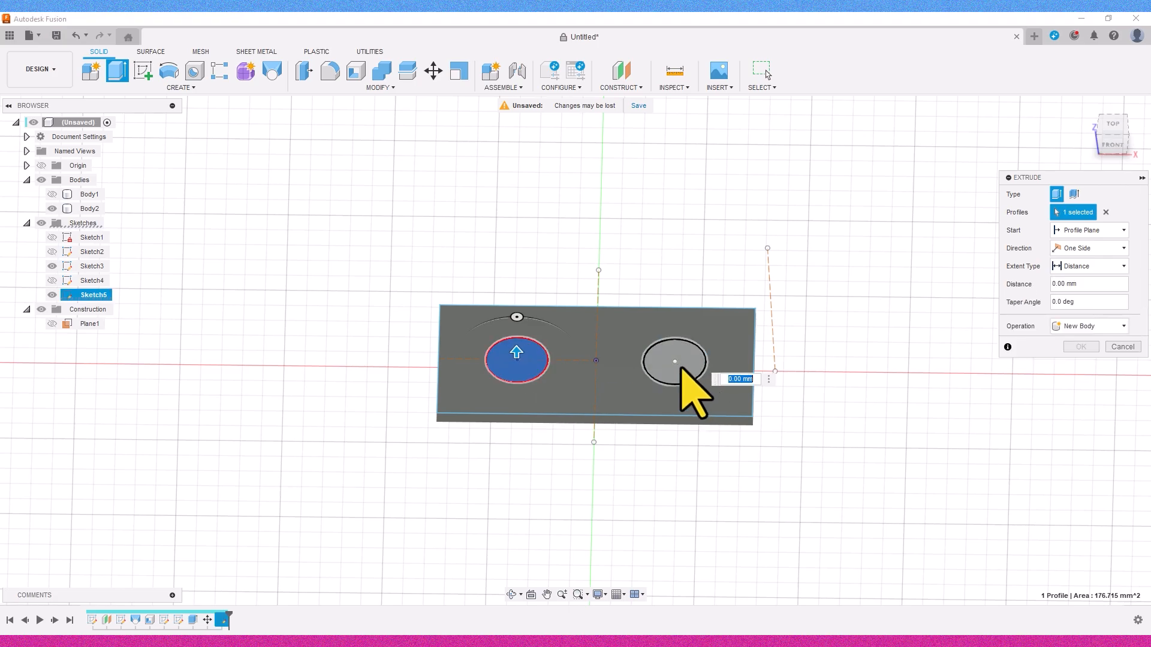
left_click(686, 372)
Step: Show the box body and extrude both circle profiles 60 mm upward as a cut through the box top
left_click(52, 195)
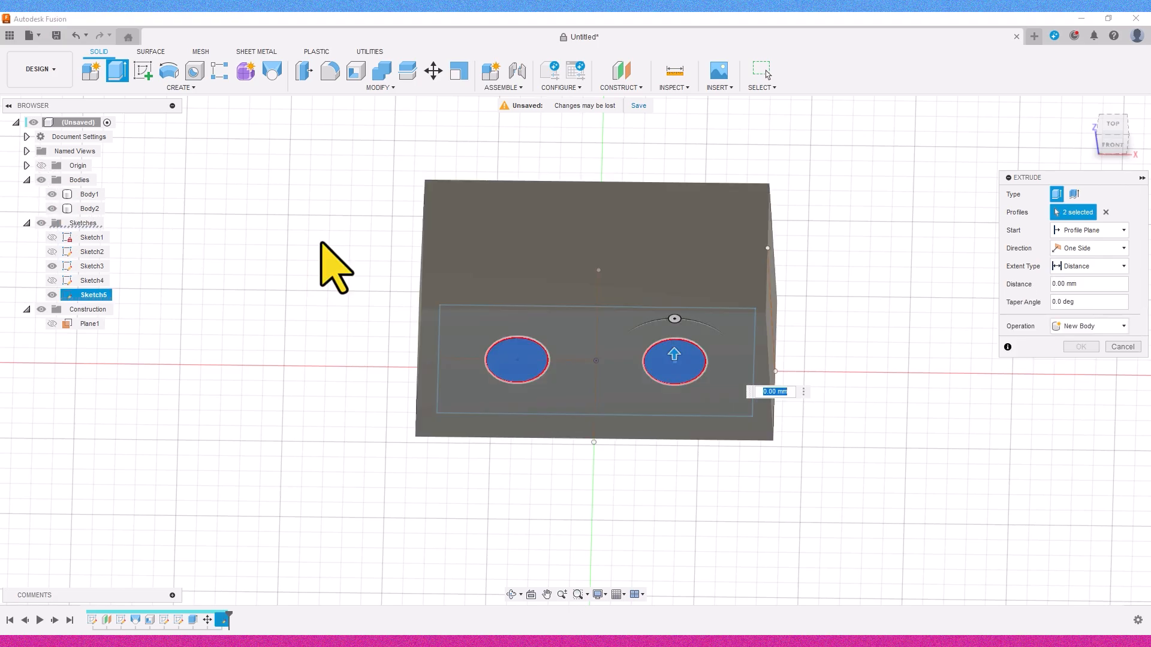
left_click(1114, 150)
left_click_drag(673, 290, 674, 114)
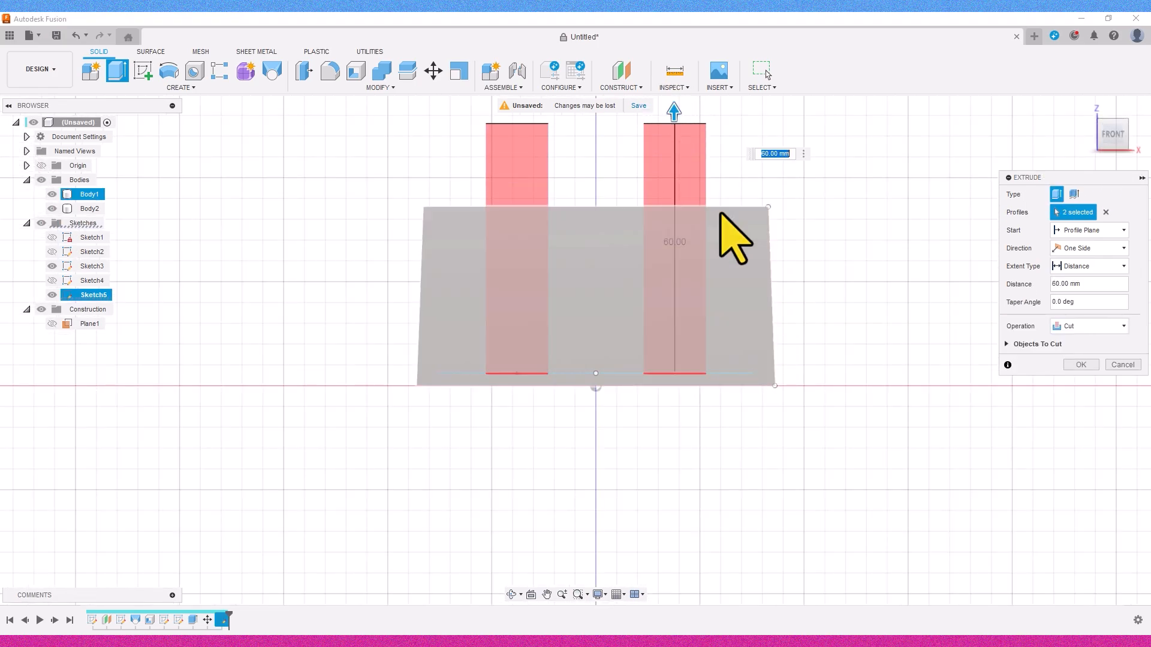
left_click(1081, 364)
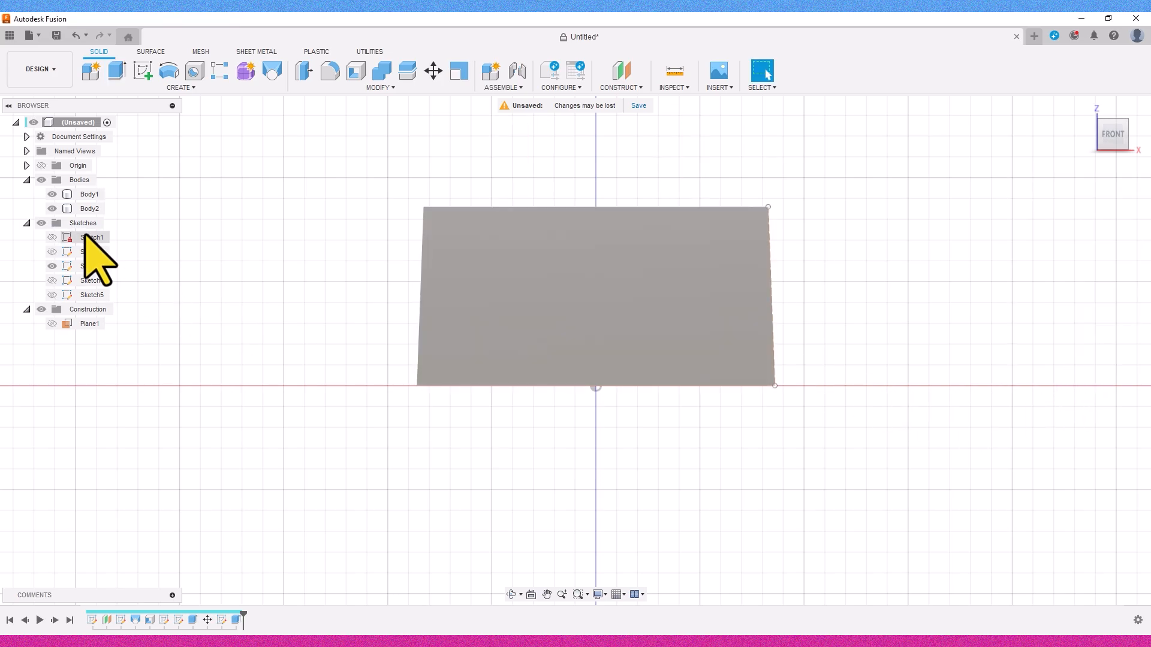
mouse_move(1111, 134)
left_mouse_down()
mouse_move(1108, 78)
mouse_move(1116, 191)
mouse_move(1115, 175)
left_mouse_up()
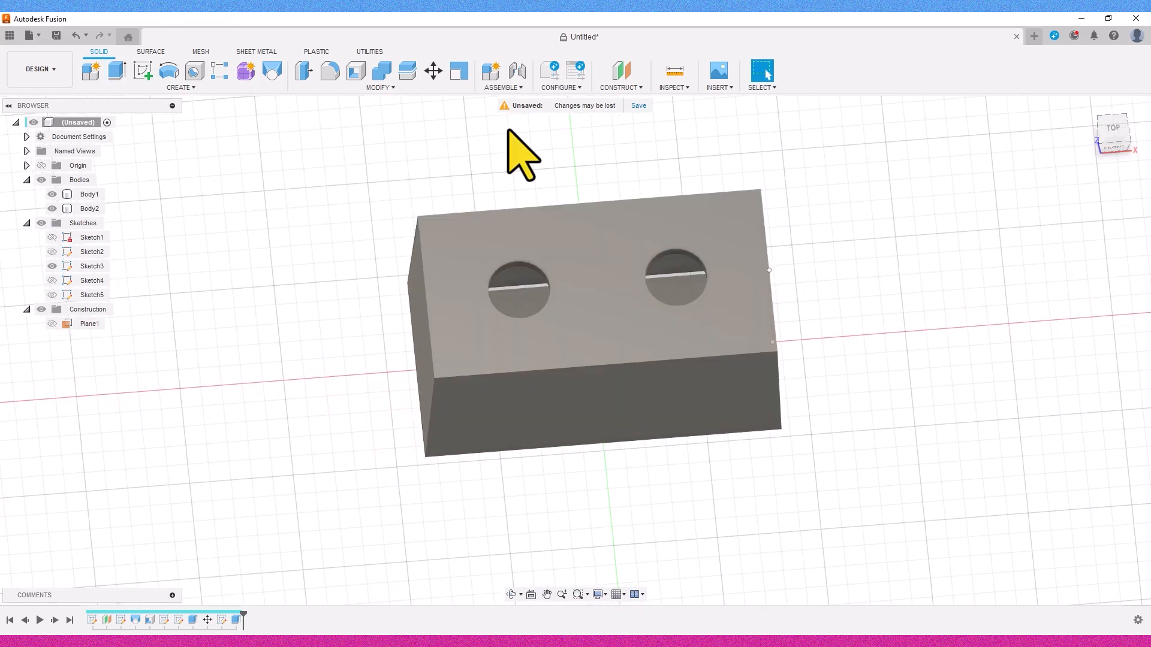
Step: Hide the box, show the sketch with the two circles, and start a new sketch on the plate's top face
left_click(52, 194)
left_click(52, 266)
left_click(52, 295)
left_click(1113, 127)
left_click(165, 88)
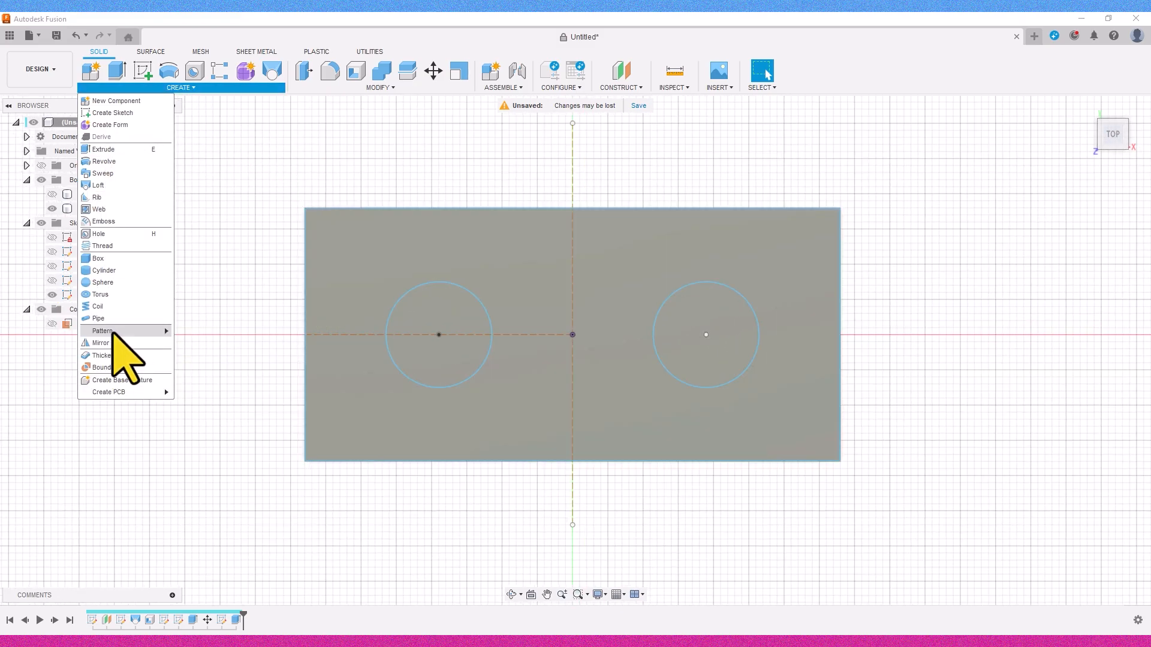
left_click(277, 244)
left_click(144, 71)
left_click(540, 283)
Step: Project the centre points of both existing circles into the new sketch
left_click(154, 88)
mouse_move(121, 270)
left_click(197, 272)
left_click(443, 351)
left_click(709, 351)
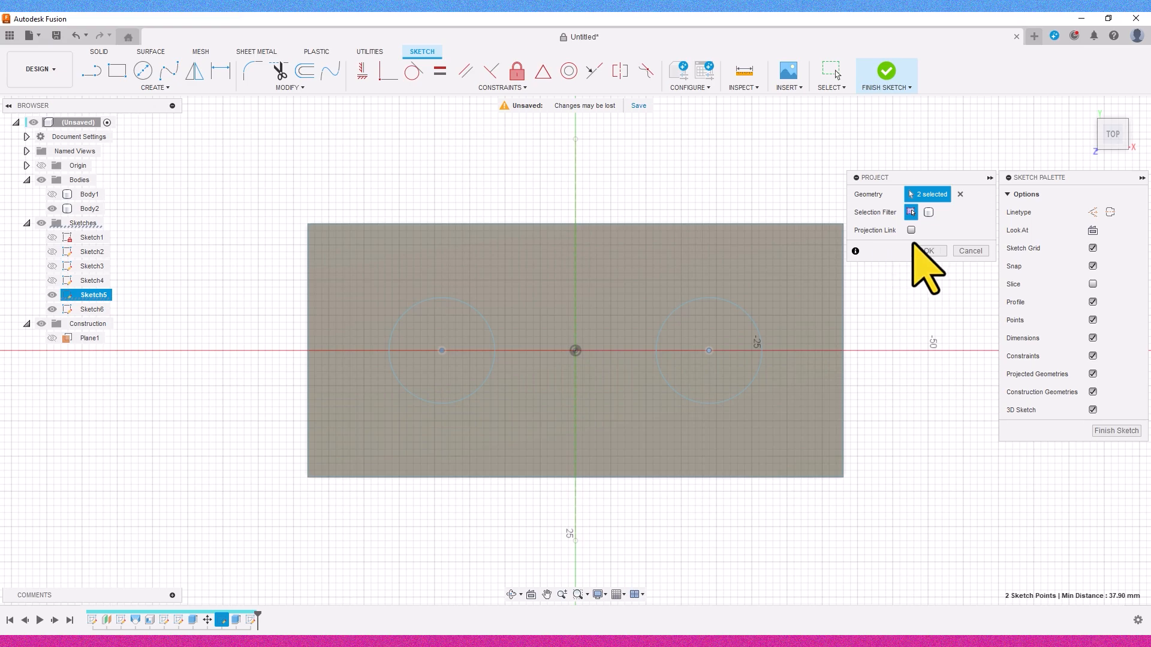
left_click(923, 251)
Step: Draw a 14.5 mm diameter circle on each projected centre point, with the older circle sketch hidden, and finish the sketch
left_click(53, 208)
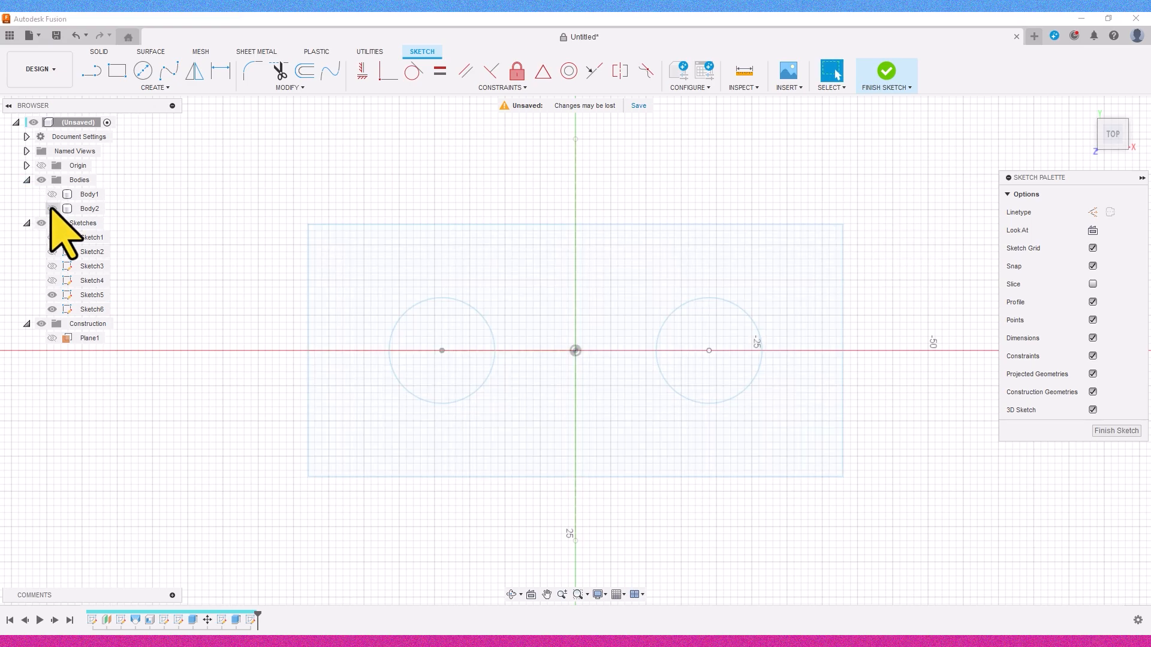
left_click(52, 295)
left_click(144, 73)
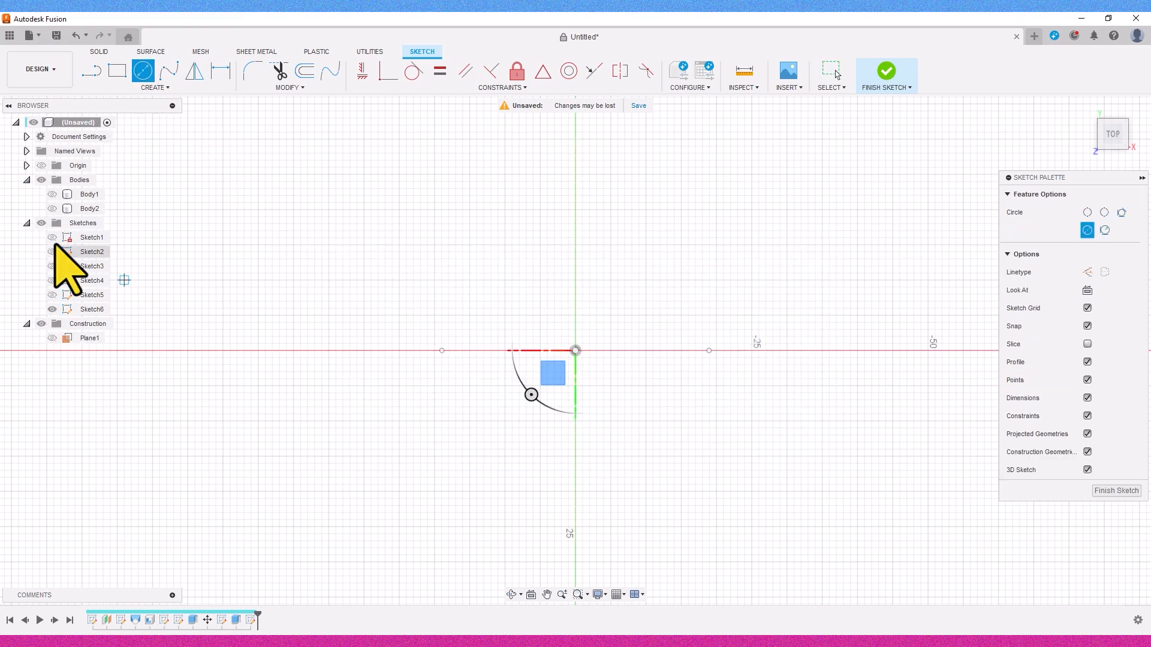
left_click(52, 209)
left_click(442, 351)
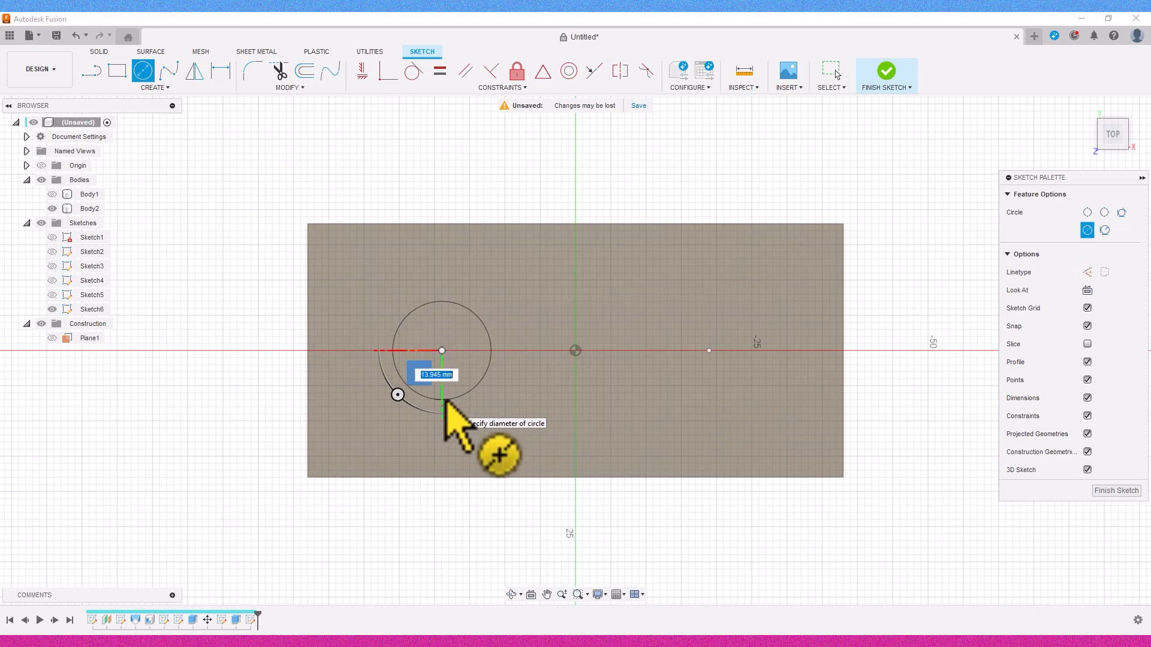
key("Return")
left_click(709, 351)
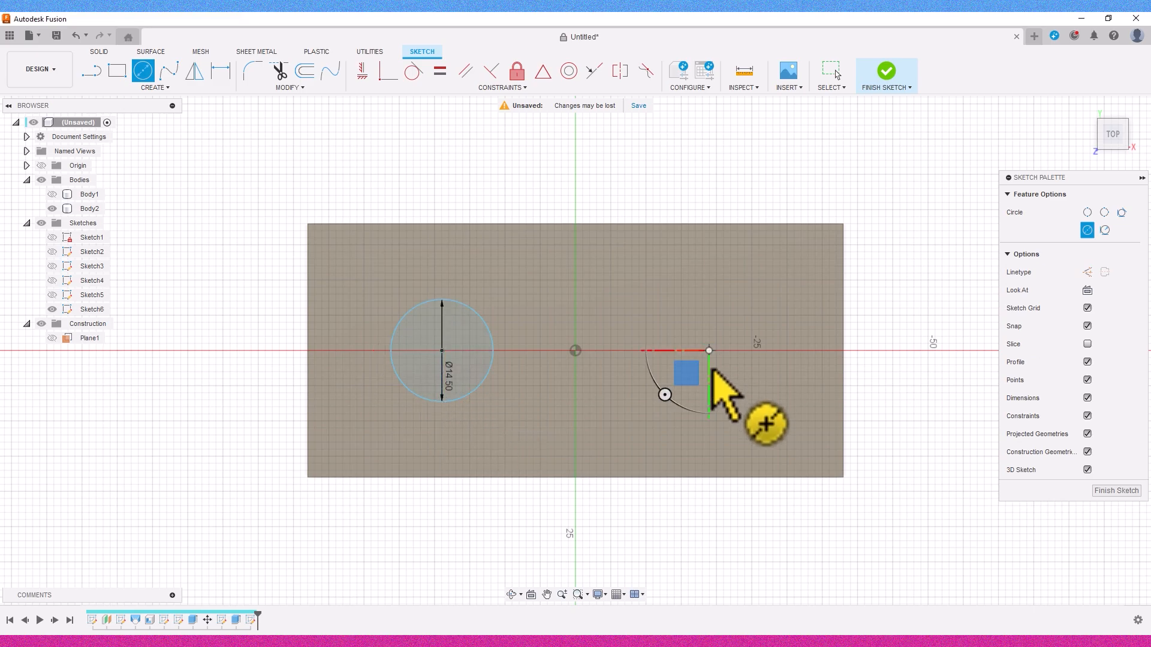
type("14.5")
key("Return")
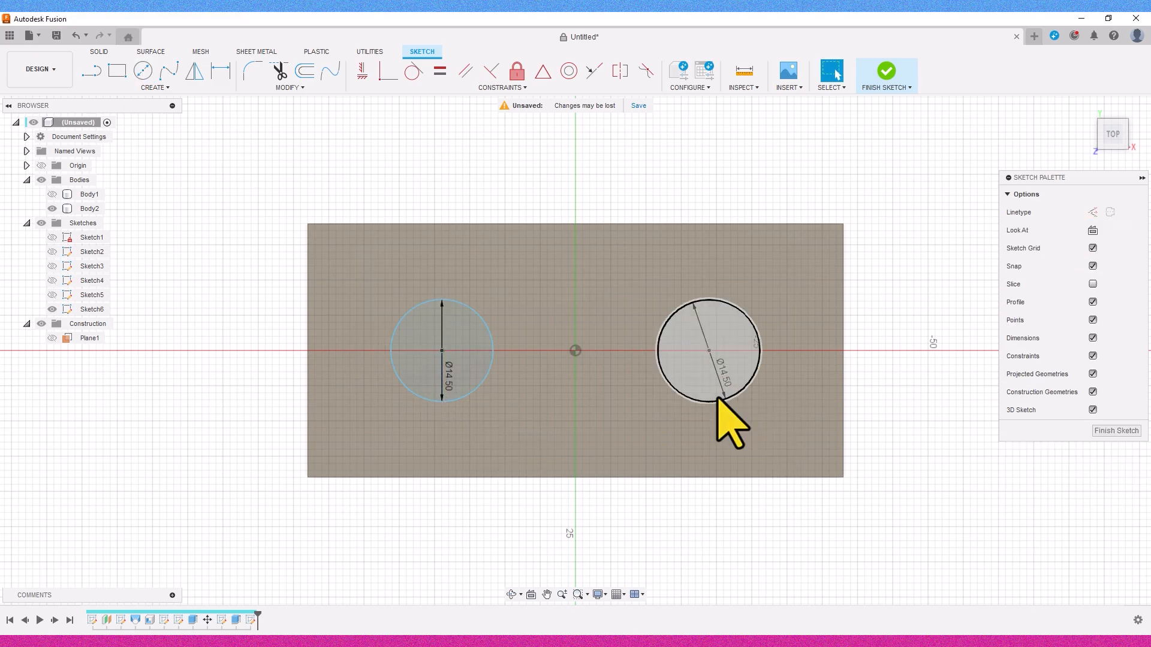
left_click(886, 72)
Step: Extrude both 14.5 mm circles 40 mm upward and join them to the plate as cylindrical posts
left_click(1113, 143)
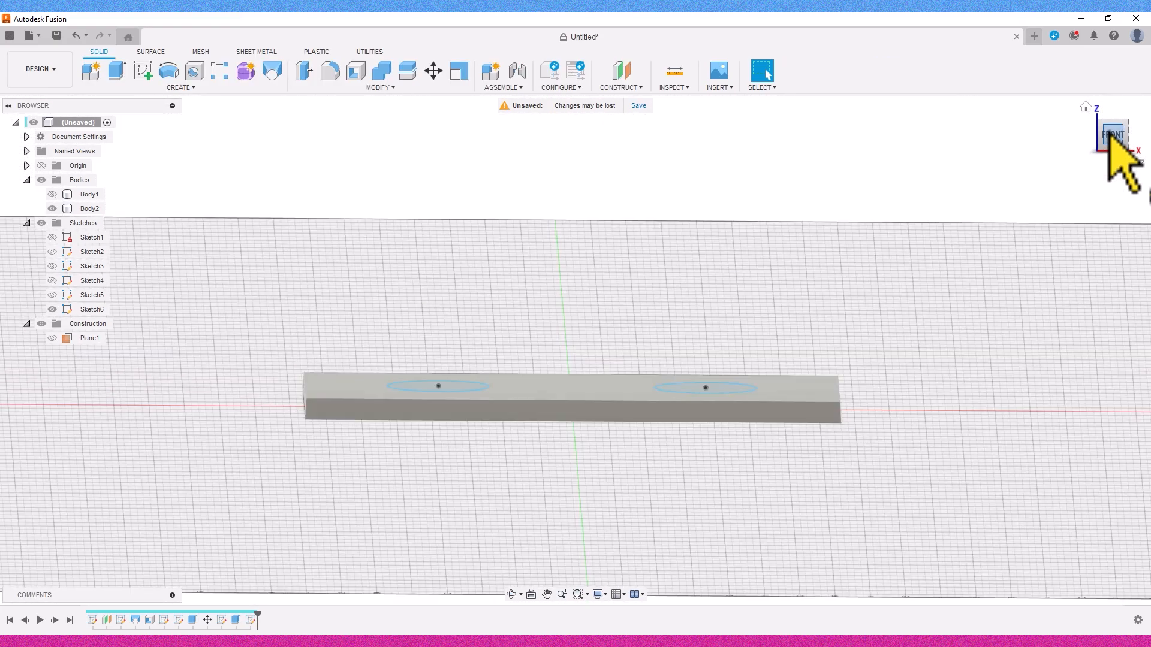
left_click(706, 380)
left_click(422, 375, "shift")
left_click(119, 71)
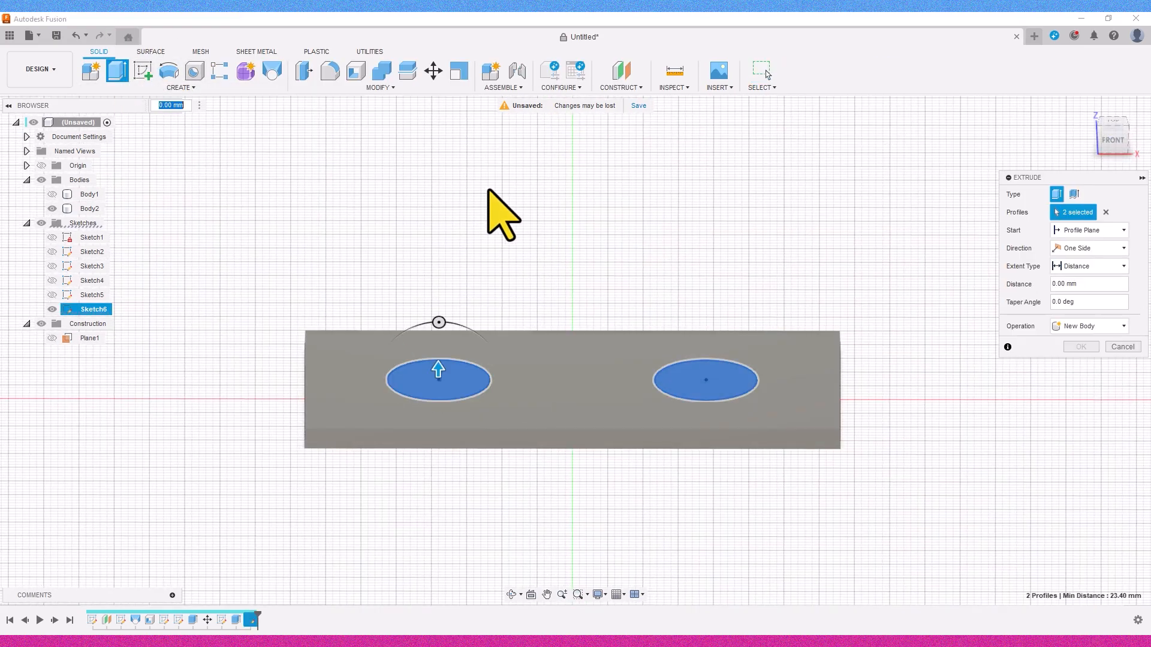
left_click(51, 194)
left_click(810, 133)
middle_click_drag(928, 135, 918, 235)
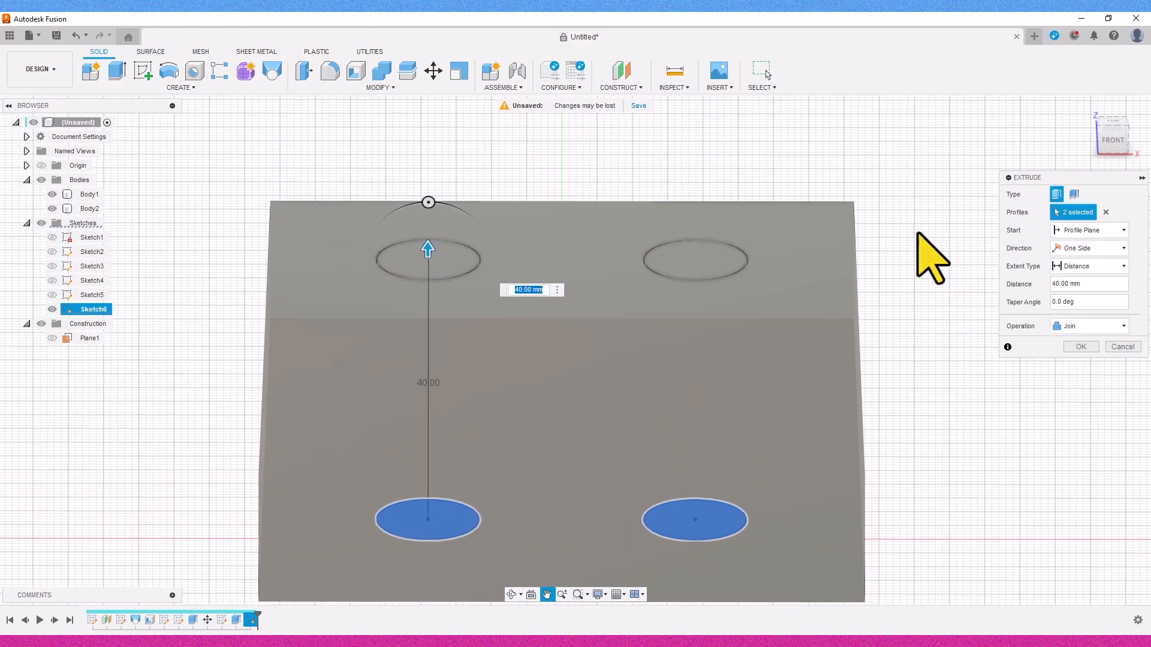
mouse_move(1111, 127)
left_mouse_down()
mouse_move(1112, 174)
mouse_move(1110, 157)
left_mouse_up()
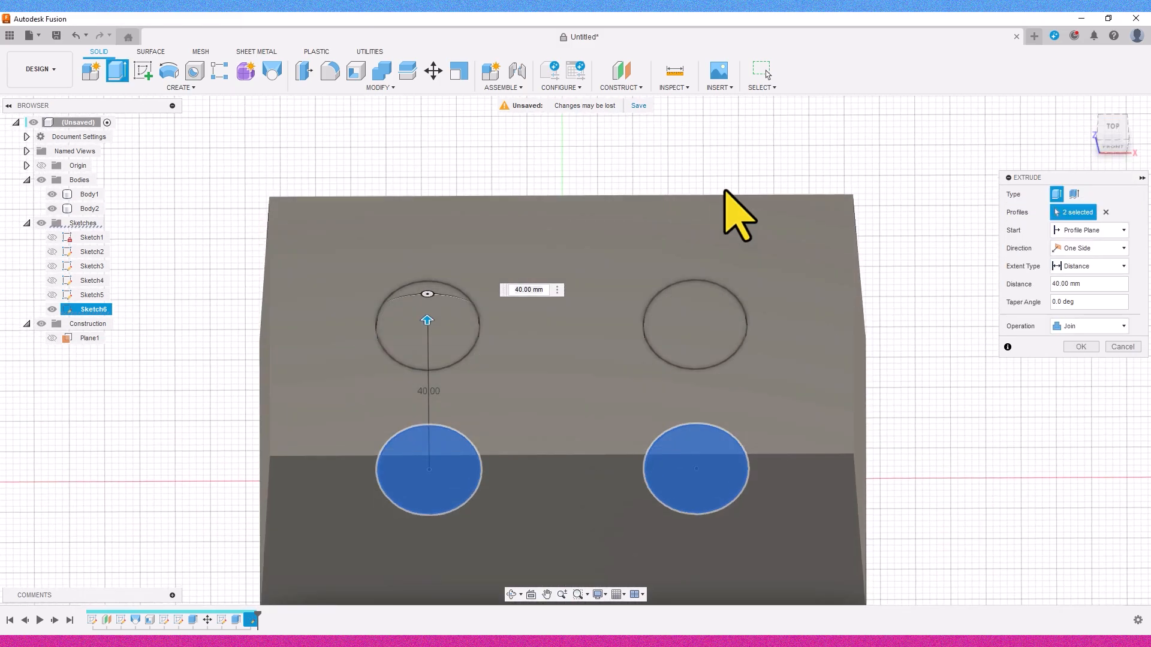
left_click(51, 193)
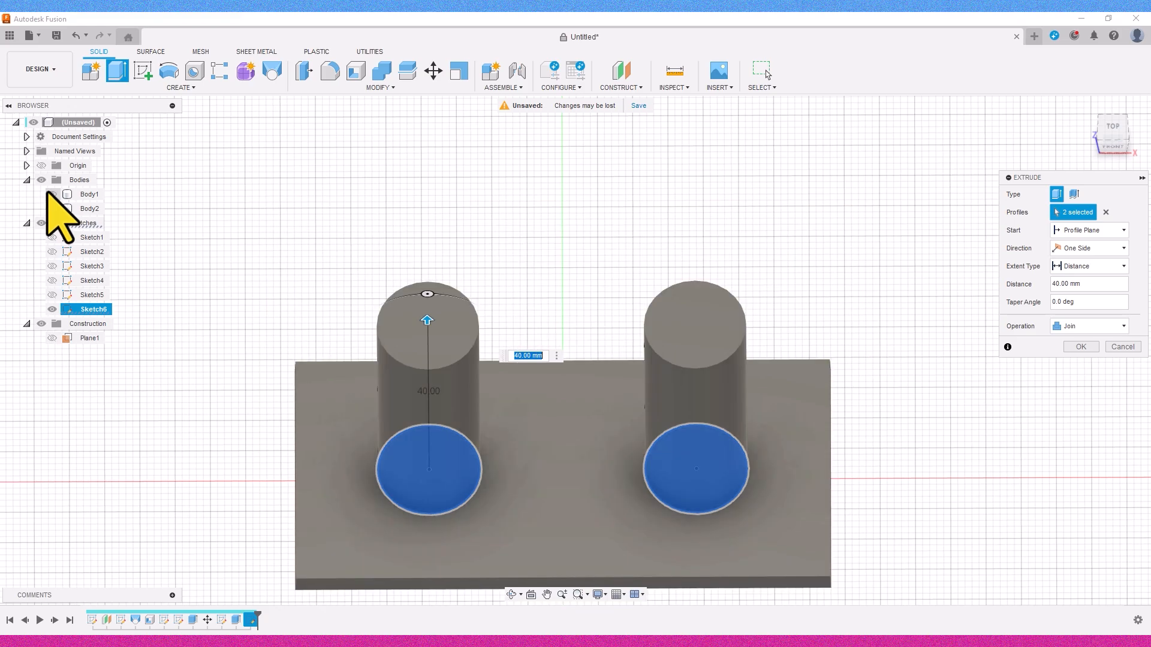
left_click(1081, 348)
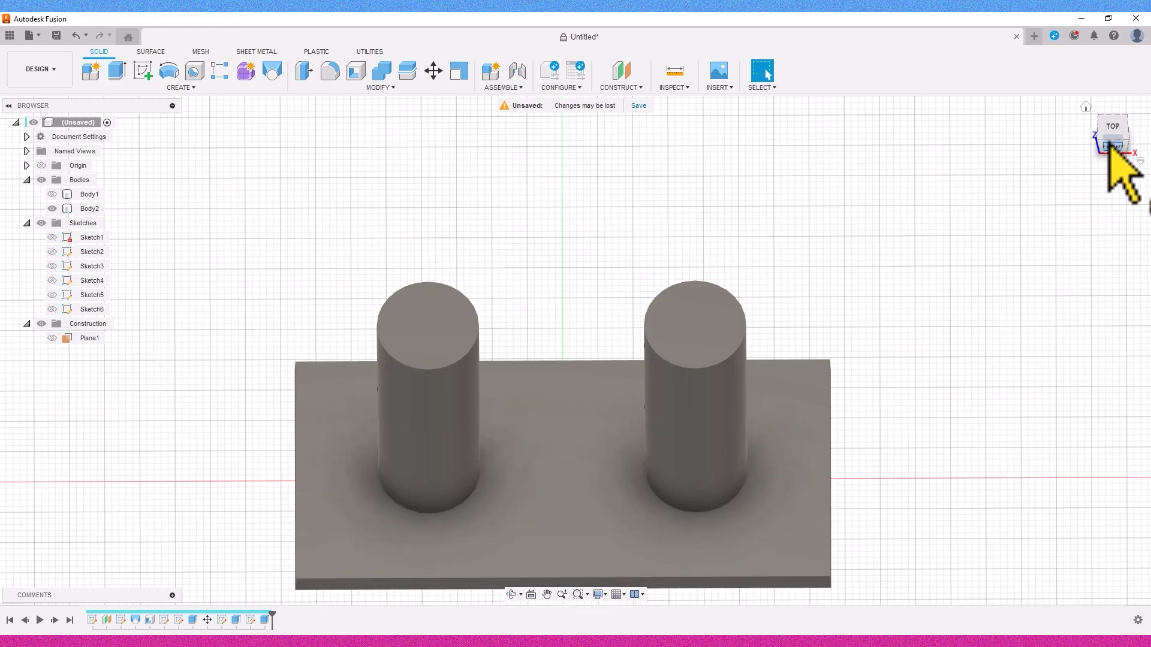
Step: Start a sketch on the vertical front plane that passes through the axes of both posts
left_click(1113, 144)
mouse_move(1113, 144)
left_mouse_down()
mouse_move(1109, 160)
mouse_move(1117, 152)
mouse_move(1123, 164)
left_mouse_up()
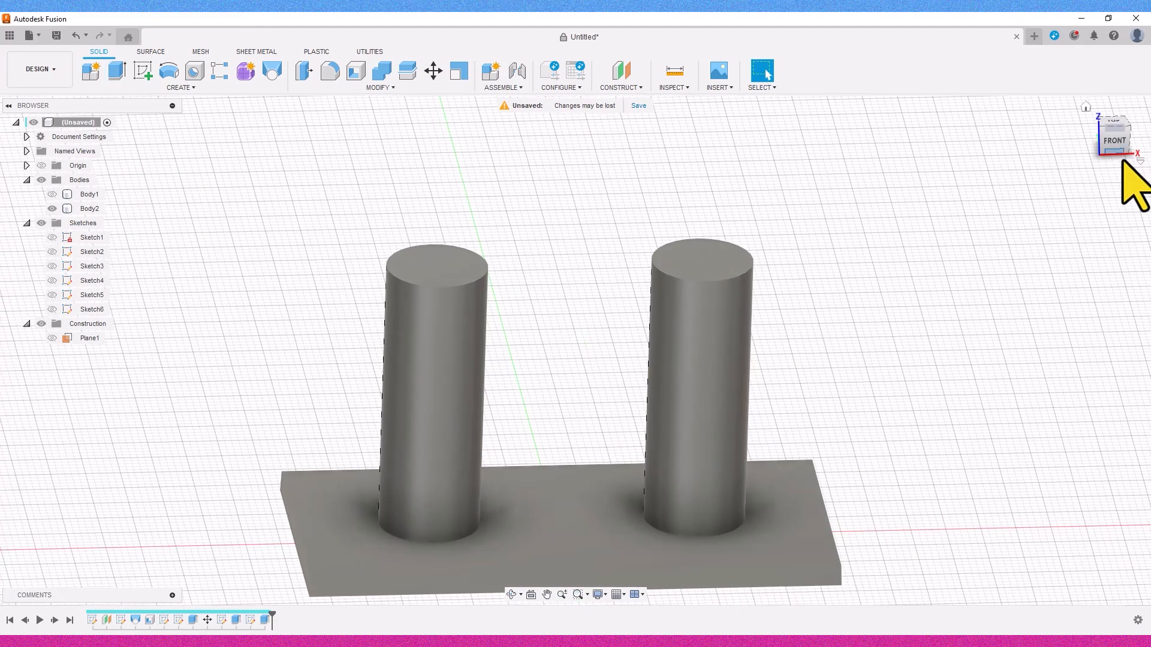
left_click(143, 71)
middle_click_drag(971, 347, 1010, 373, "shift")
left_click(576, 466)
mouse_move(589, 177)
middle_mouse_down("shift")
mouse_move(596, 210)
mouse_move(576, 279)
middle_mouse_up("shift")
mouse_move(576, 279)
middle_mouse_down()
mouse_move(588, 390)
mouse_move(552, 530)
middle_mouse_up()
left_click(1113, 143)
scroll(462, 346, "up", 3)
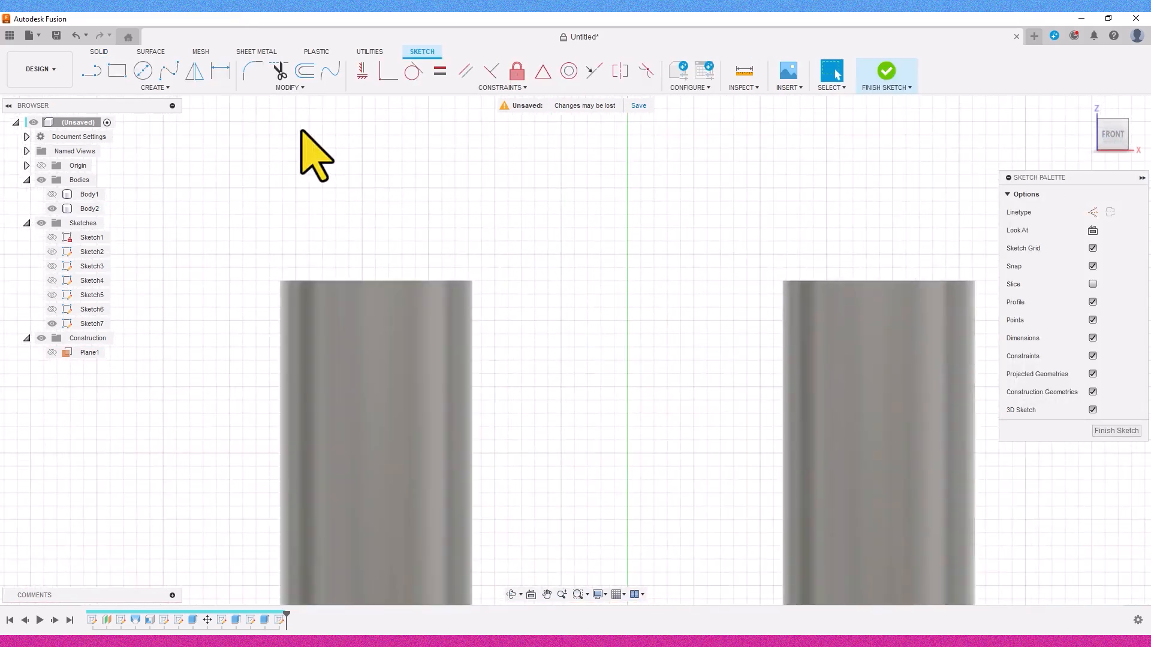
Step: Project the top edges of both cylindrical posts into the sketch
left_click(155, 88)
mouse_move(138, 267)
left_click(198, 268)
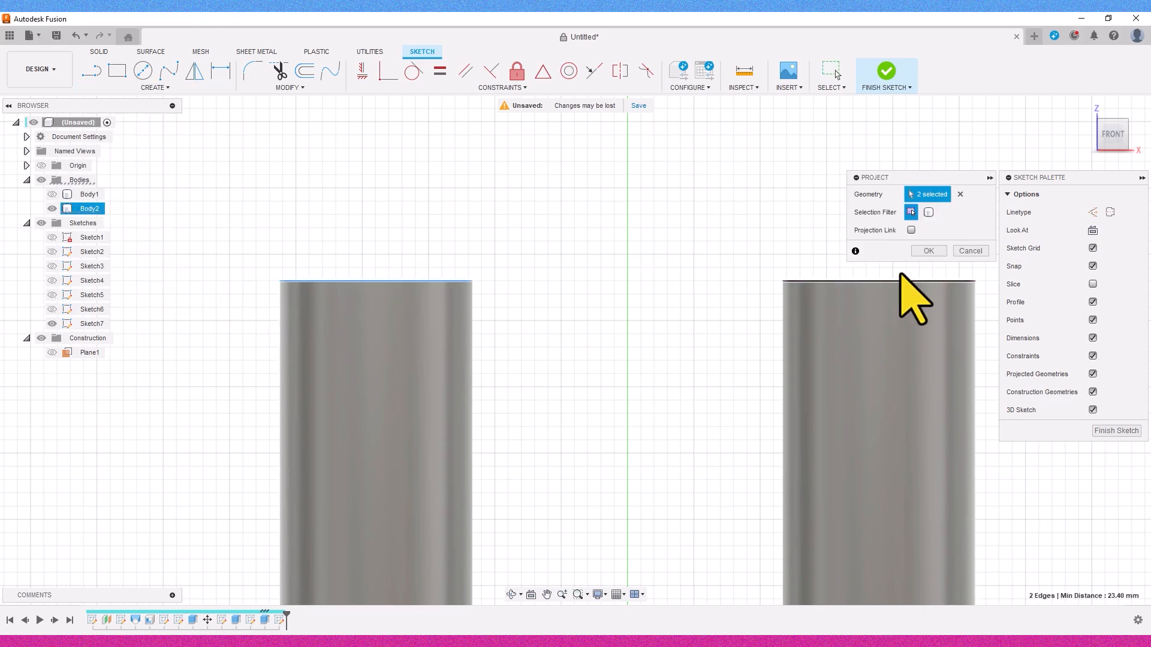
left_click(929, 250)
left_click(155, 88)
mouse_move(126, 270)
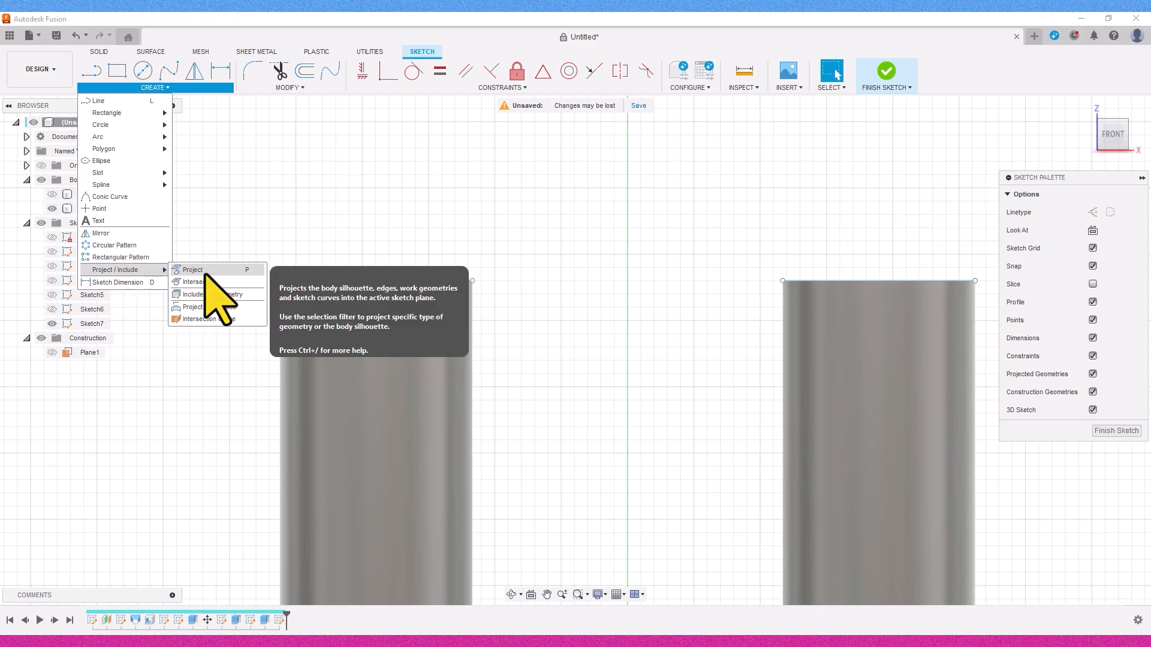
left_click(205, 271)
Step: Place a sketch point at the midpoint of each projected post top edge
left_click(156, 87)
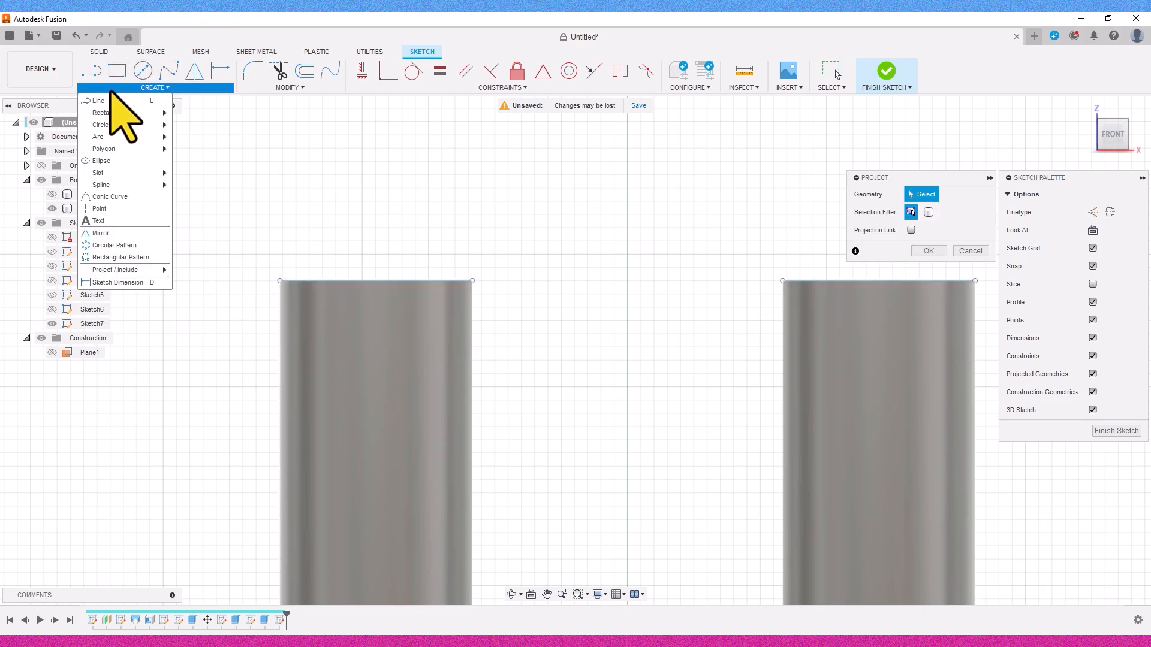
left_click(120, 201)
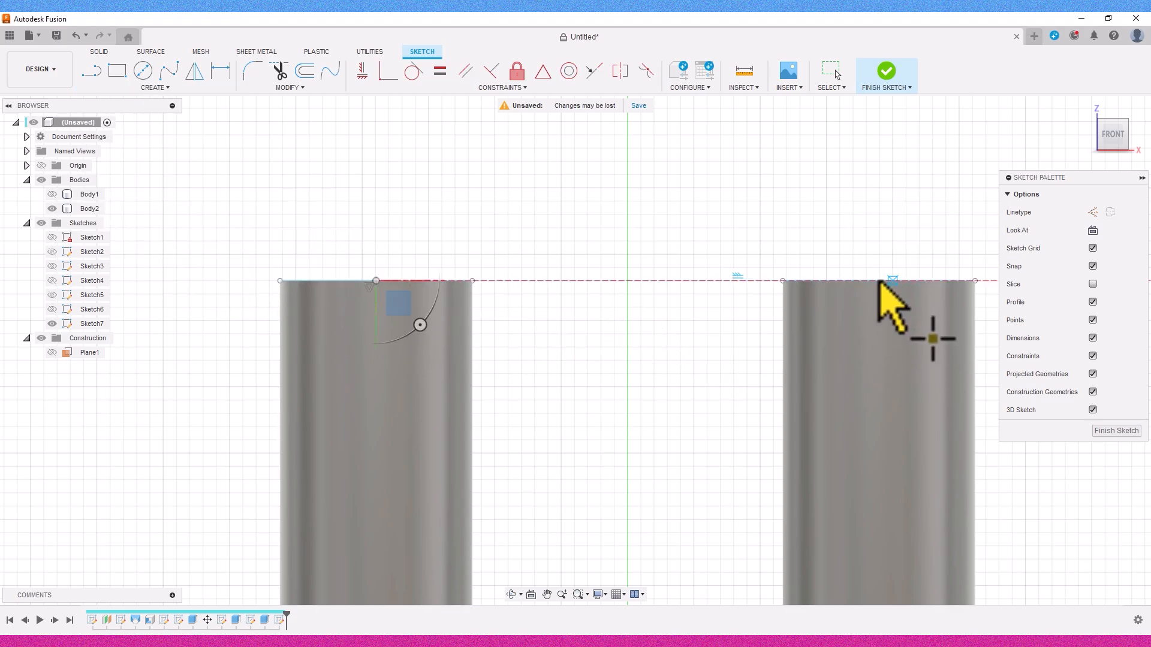
middle_click_drag(919, 187, 922, 190, "shift")
left_click(1113, 133)
mouse_move(678, 293)
middle_mouse_down()
mouse_move(476, 390)
mouse_move(590, 354)
middle_mouse_up()
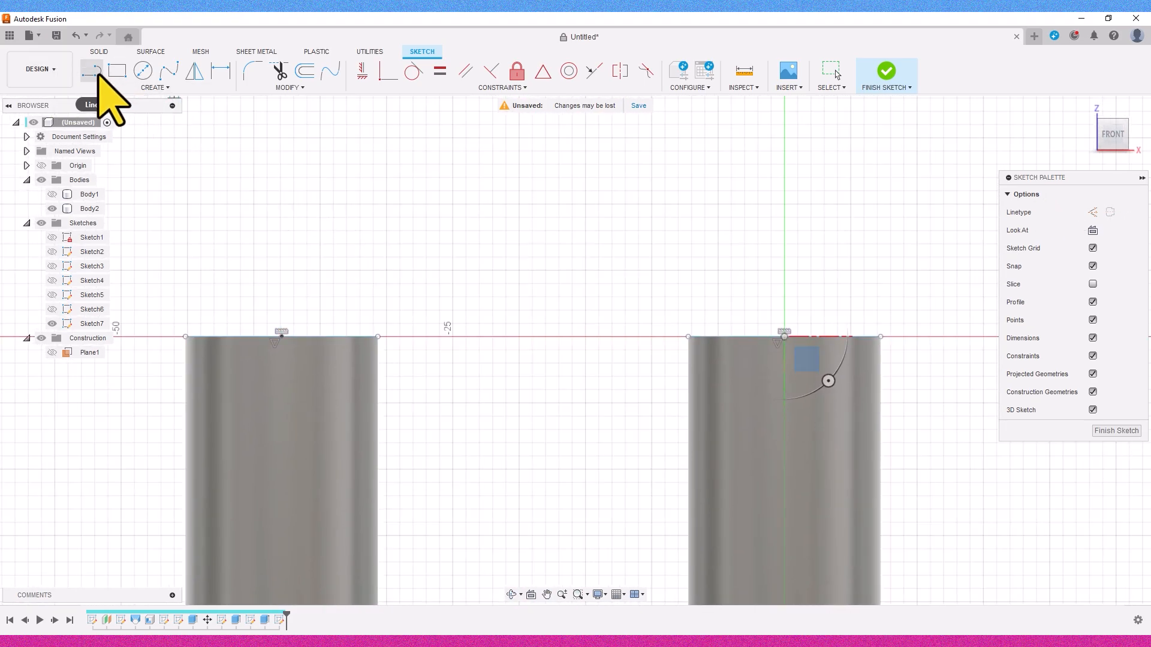
left_click(118, 73)
left_click(785, 336)
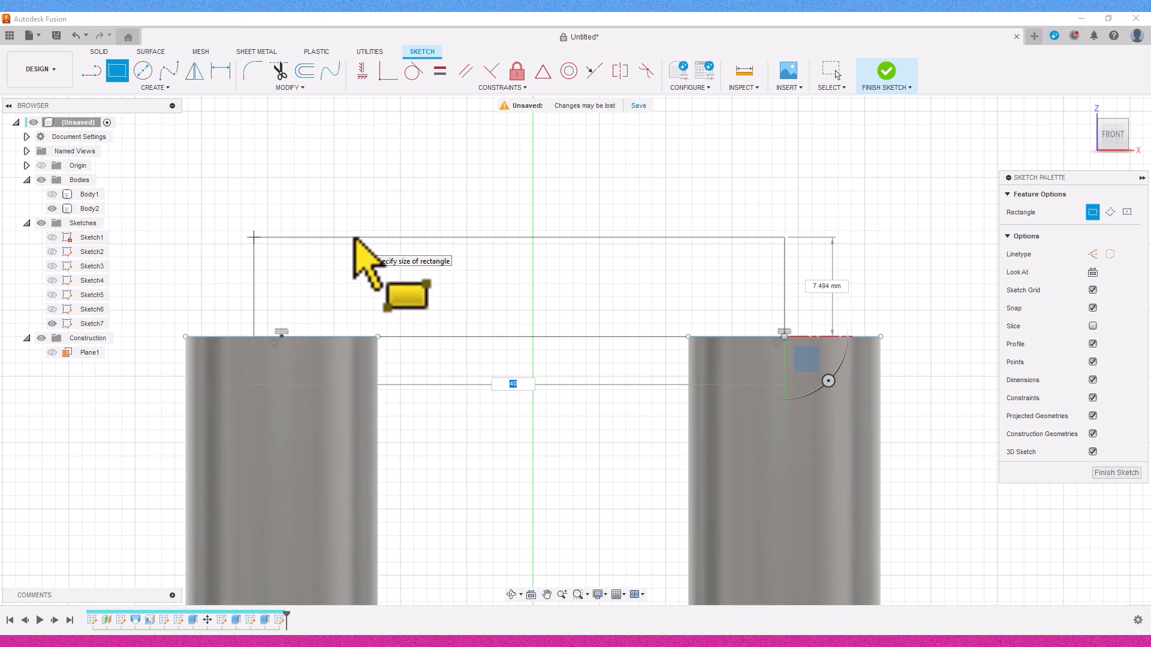
key("Tab")
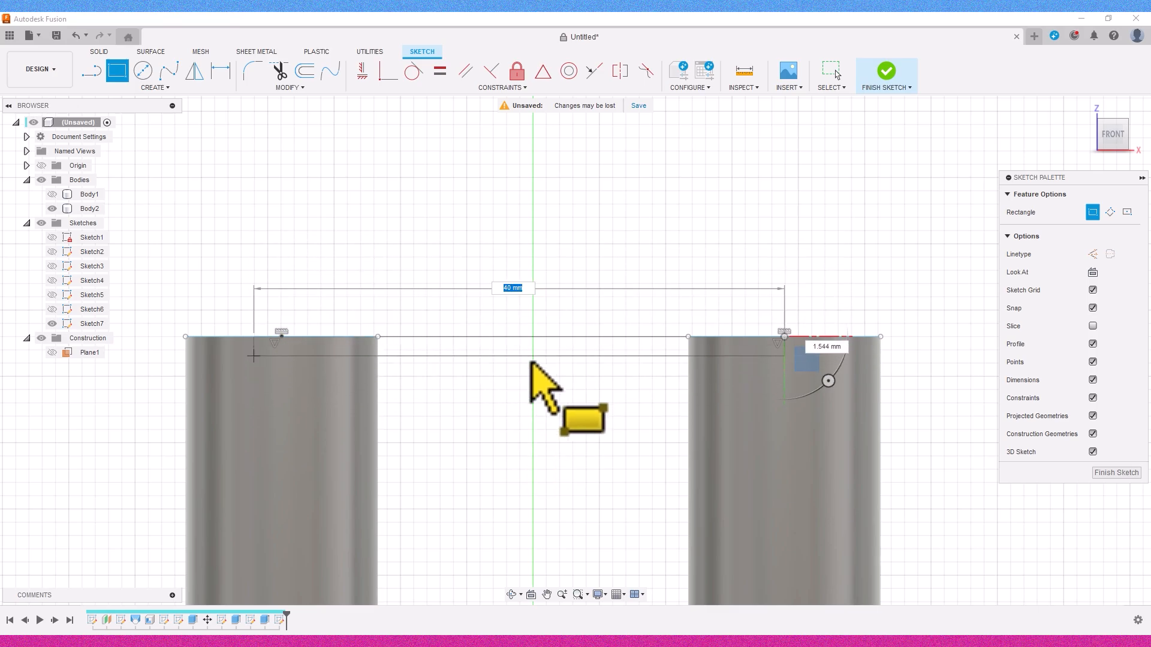
key("Escape")
Step: Draw a 30 mm high rectangle above the posts, with its base spanning the two post-top midpoints
key("r")
left_click(281, 336)
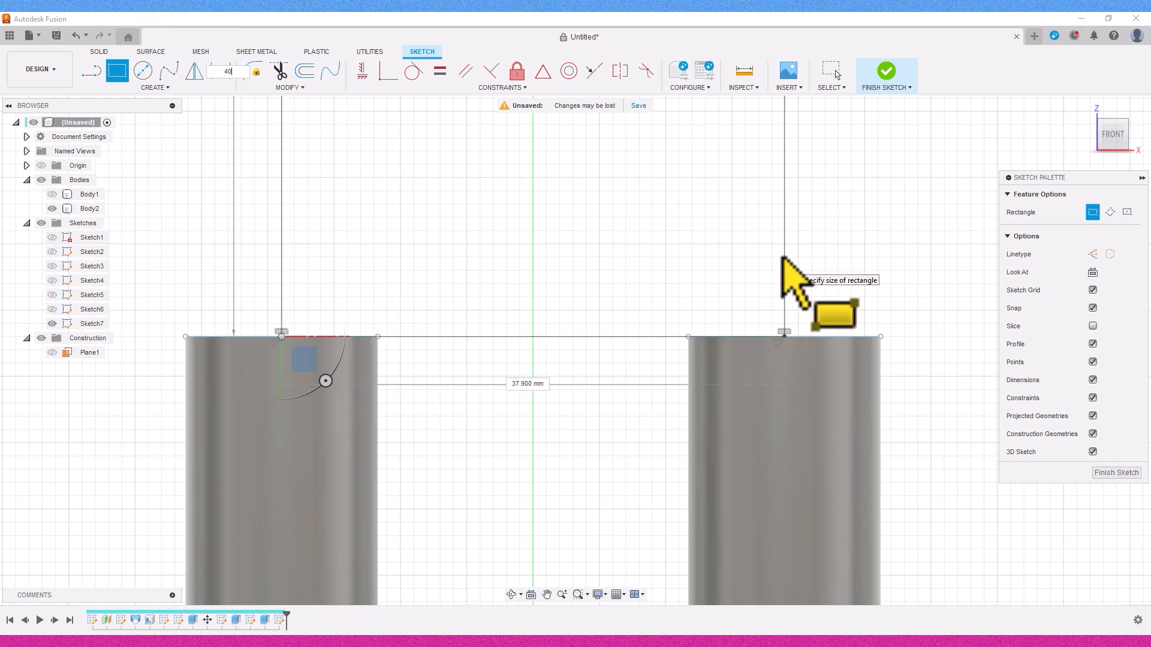
left_click(782, 258)
scroll(741, 257, "down", 5)
scroll(625, 334, "up", 2)
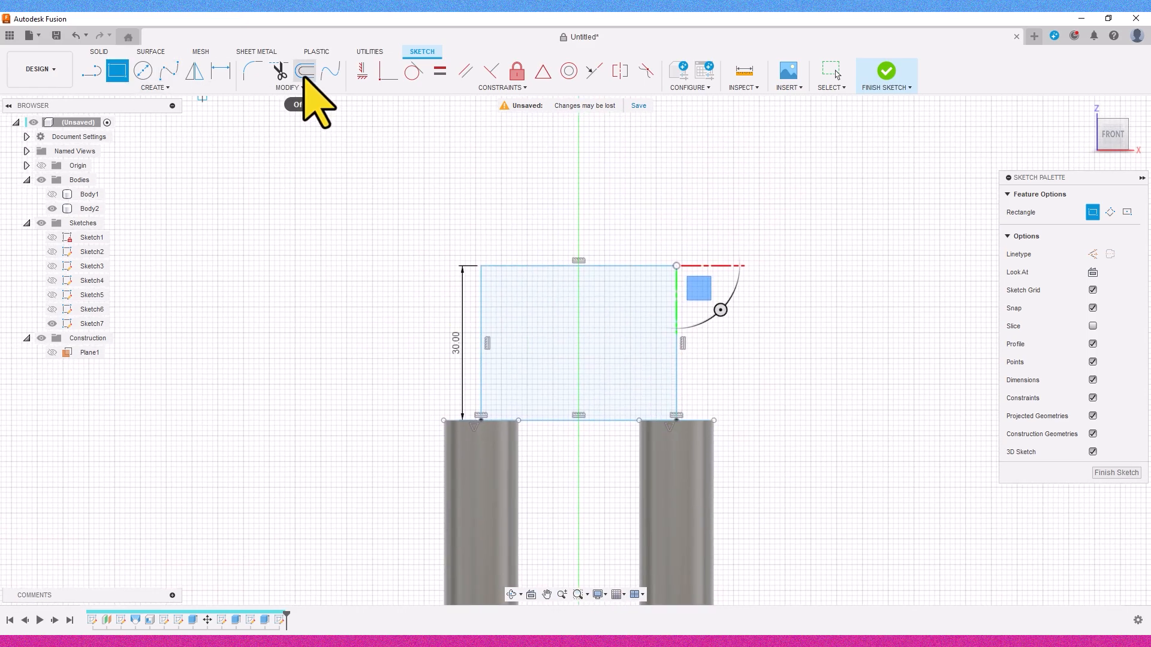
Step: Fillet the two upper corners of the rectangle with a 7 mm radius and finish the sketch
left_click(253, 71)
left_click(509, 266)
left_click(481, 290)
left_click(651, 266)
left_click(676, 282)
left_click(886, 71)
Step: Reopen the handle sketch, trim away the rectangle's base line to leave an open path, and finish the sketch
double_click(280, 620)
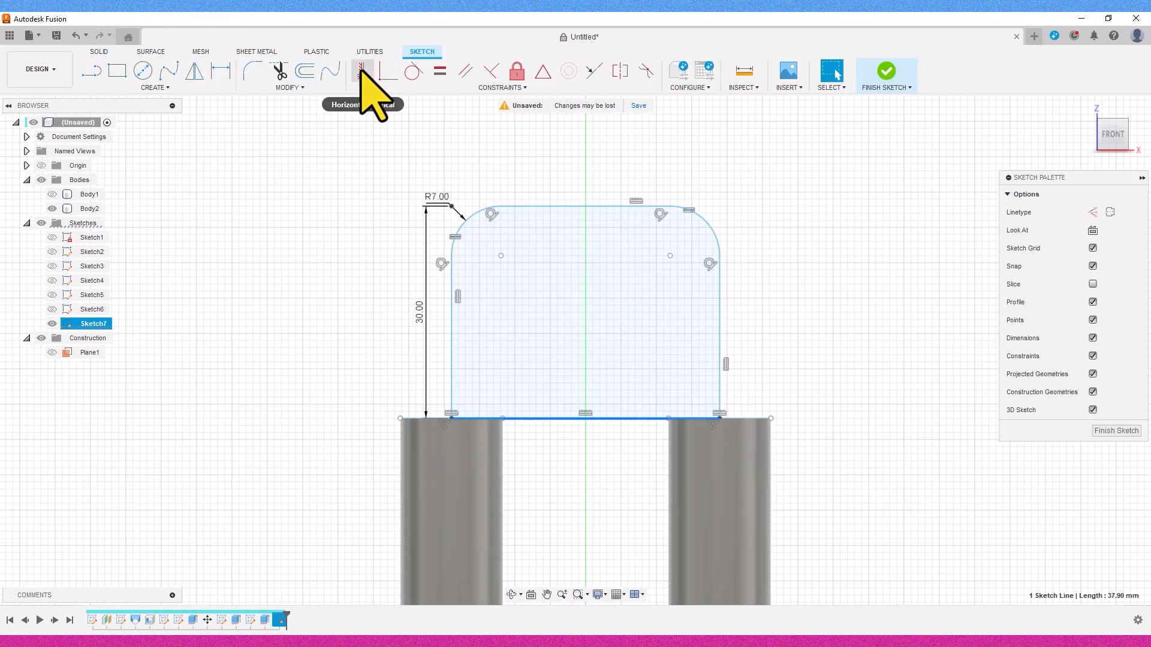
left_click(280, 71)
left_click(565, 418)
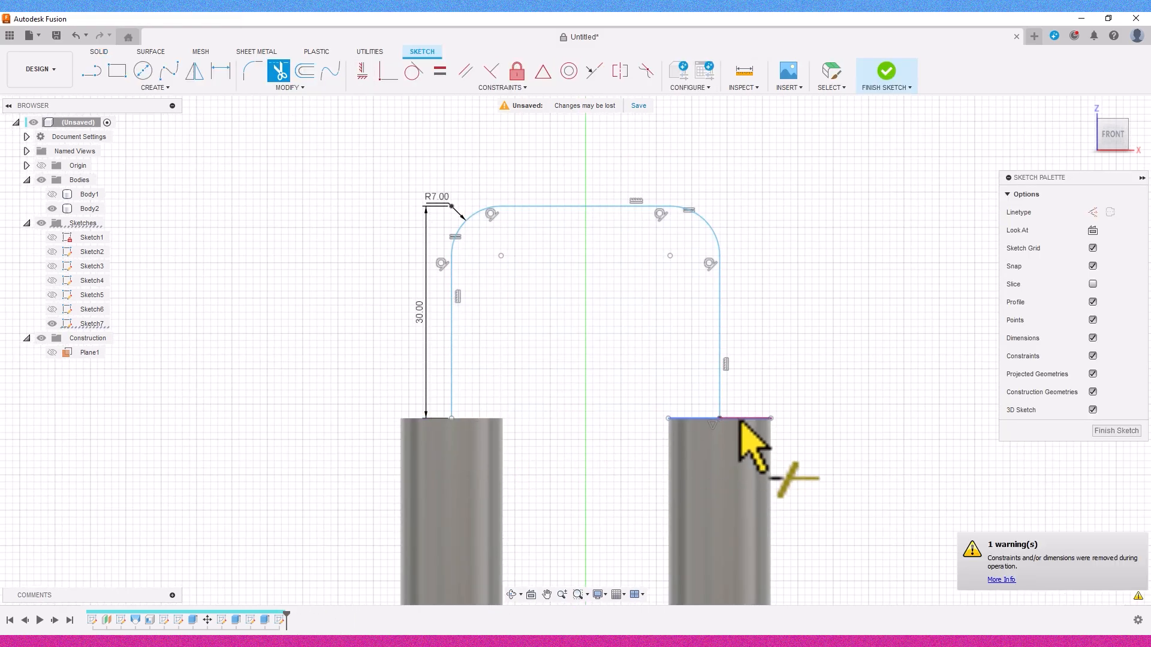
left_click(888, 72)
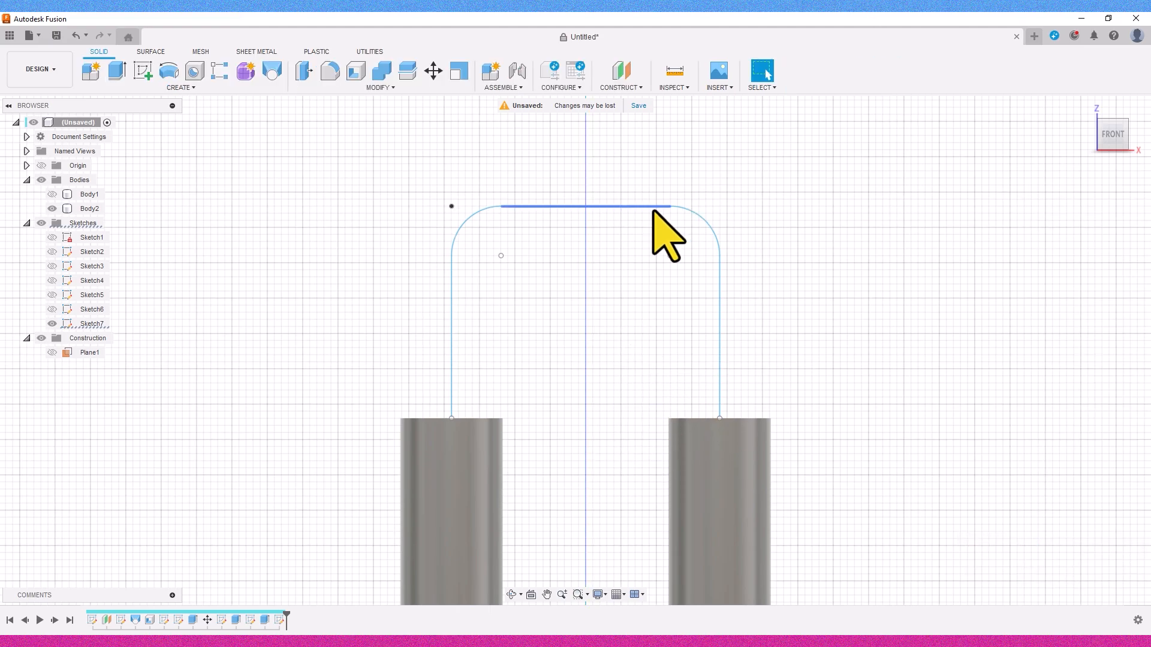
Step: Sweep a post's top face along the rounded path to the other post, joining it to the plate body
left_click(136, 86)
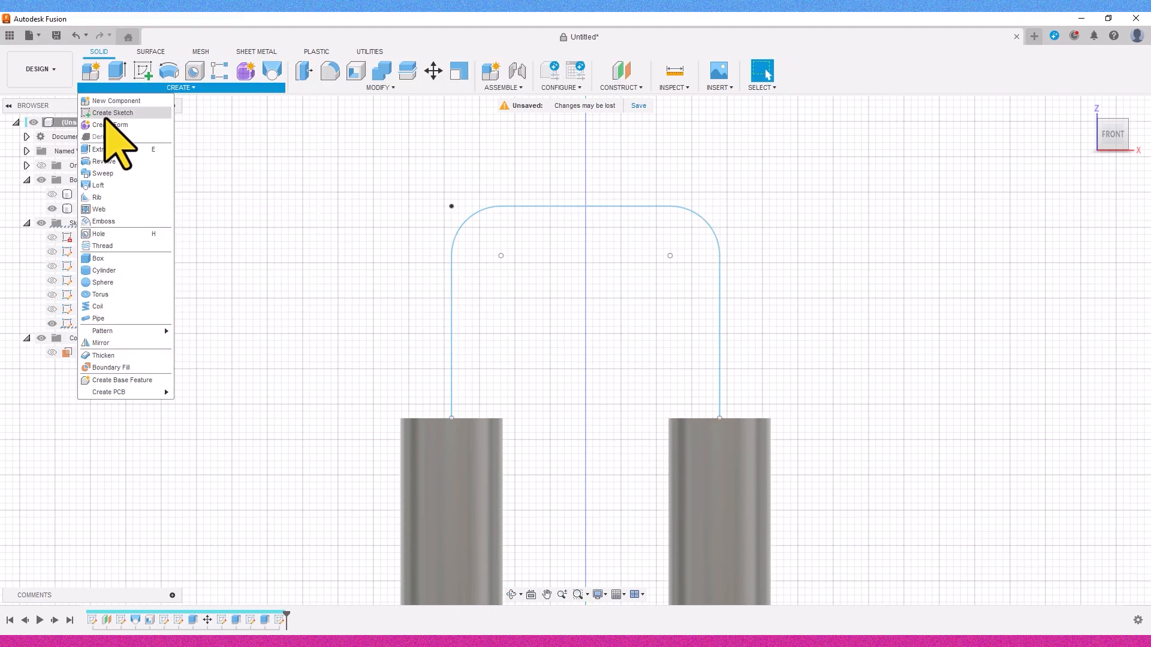
left_click(107, 173)
middle_click_drag(294, 237, 347, 283)
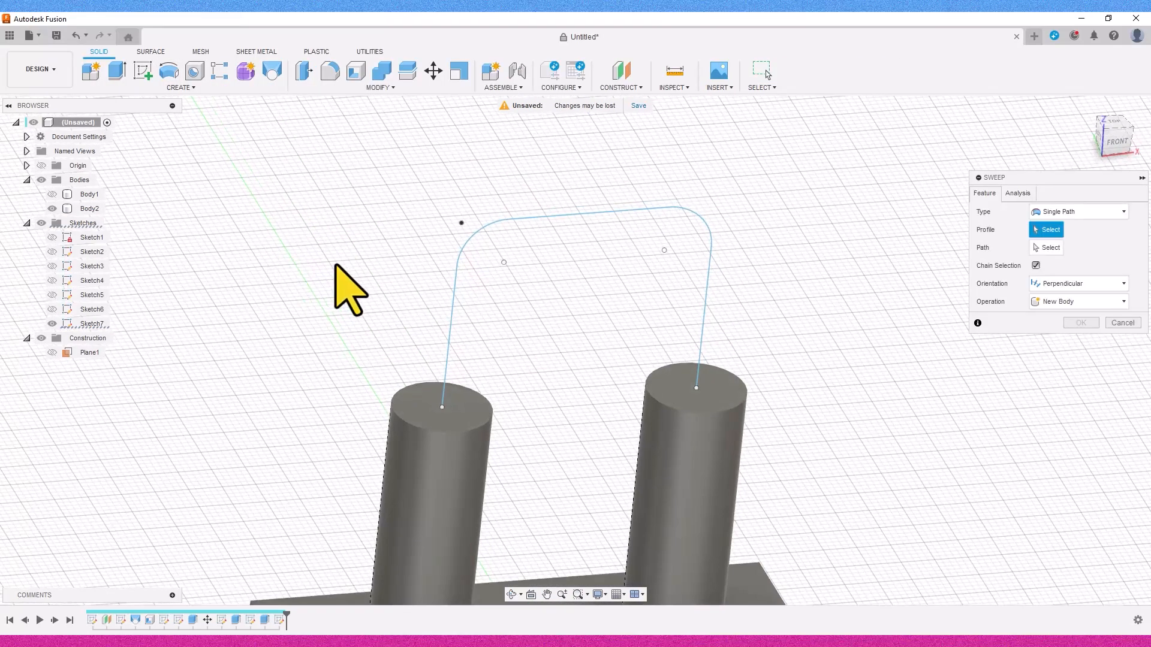
left_click(458, 413)
left_click(668, 208)
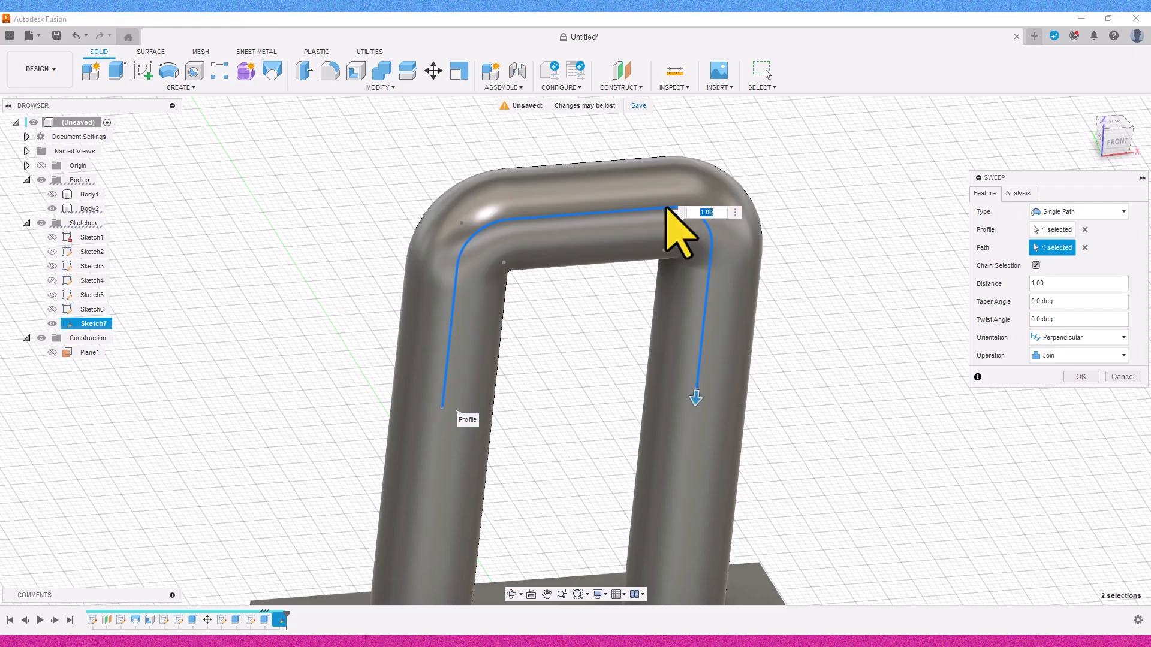
left_click(1075, 378)
scroll(1082, 312, "down", 4)
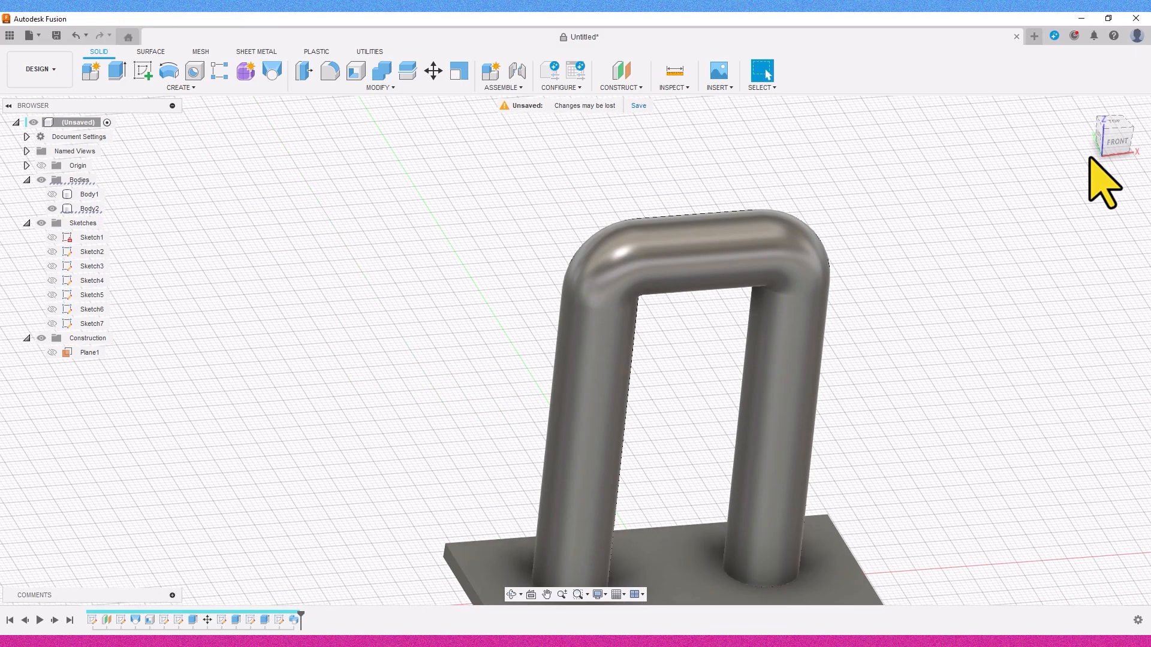
Step: Move the plate body with its posts and loop 37 mm upward in Z inside the box
middle_click_drag(997, 529, 850, 392)
left_click(51, 195)
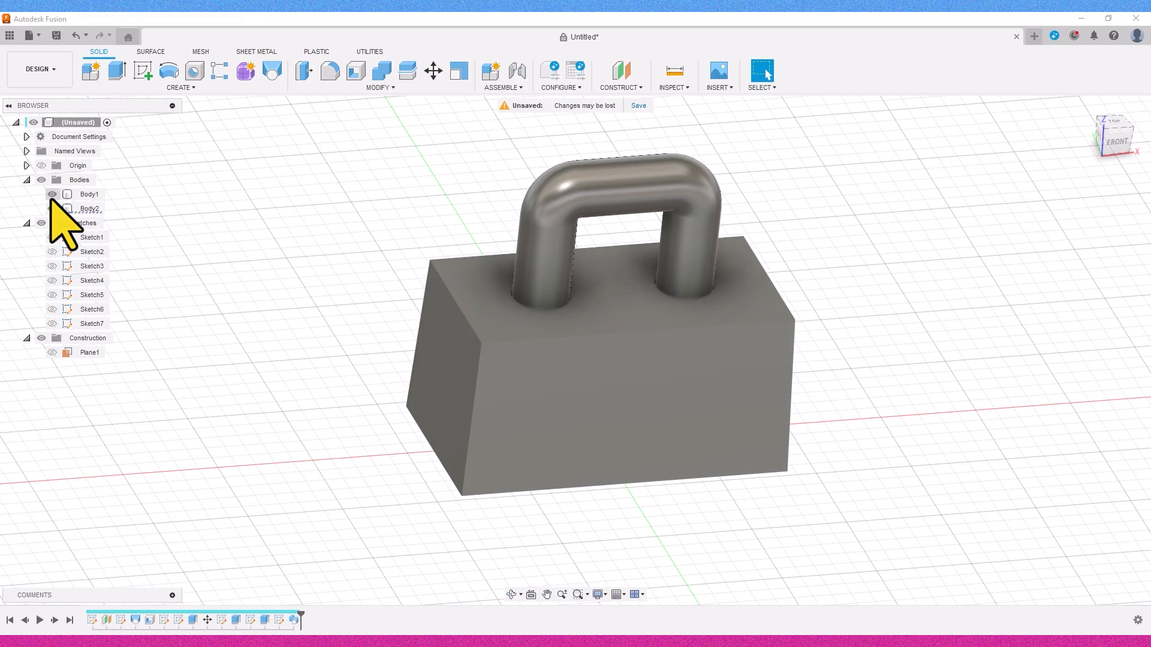
left_click_drag(1101, 134, 1109, 245)
left_click(52, 195)
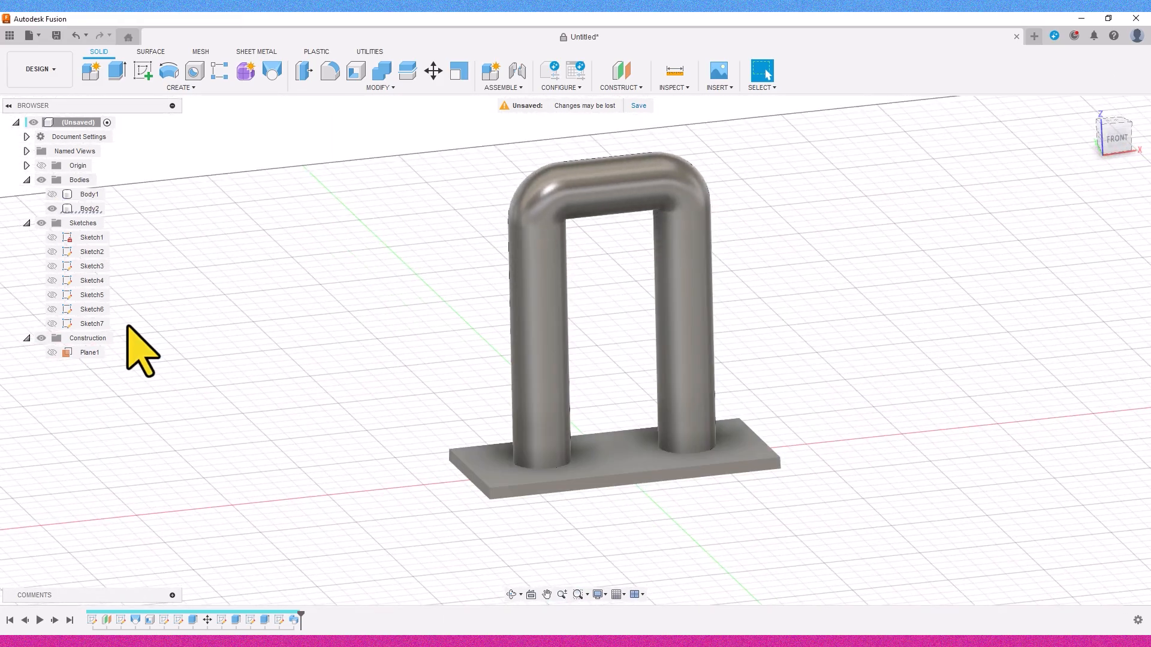
left_click(433, 71)
left_click(624, 477)
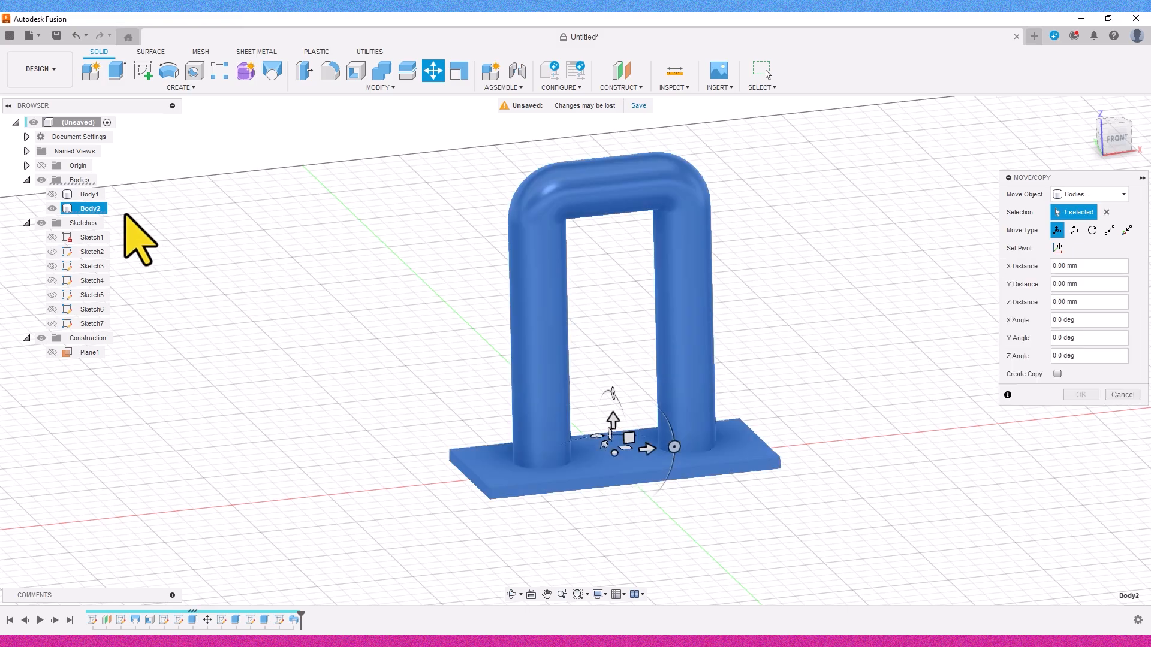
left_click(52, 194)
left_click_drag(1110, 134, 763, 385)
left_click_drag(1114, 135, 1033, 148)
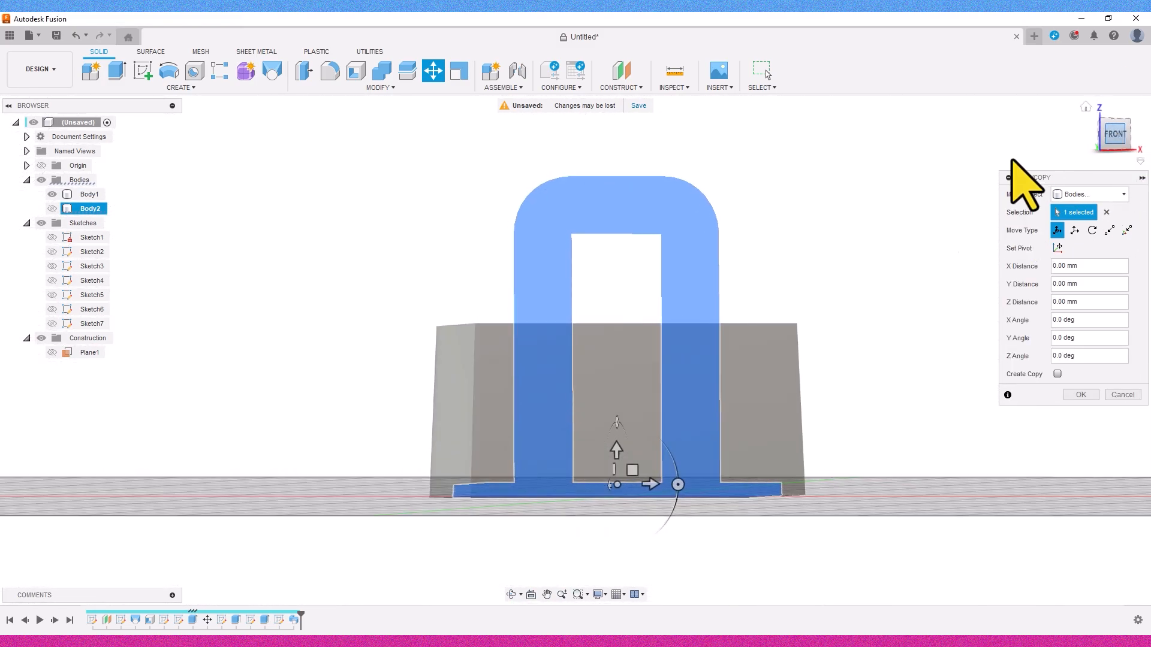
left_click(52, 209)
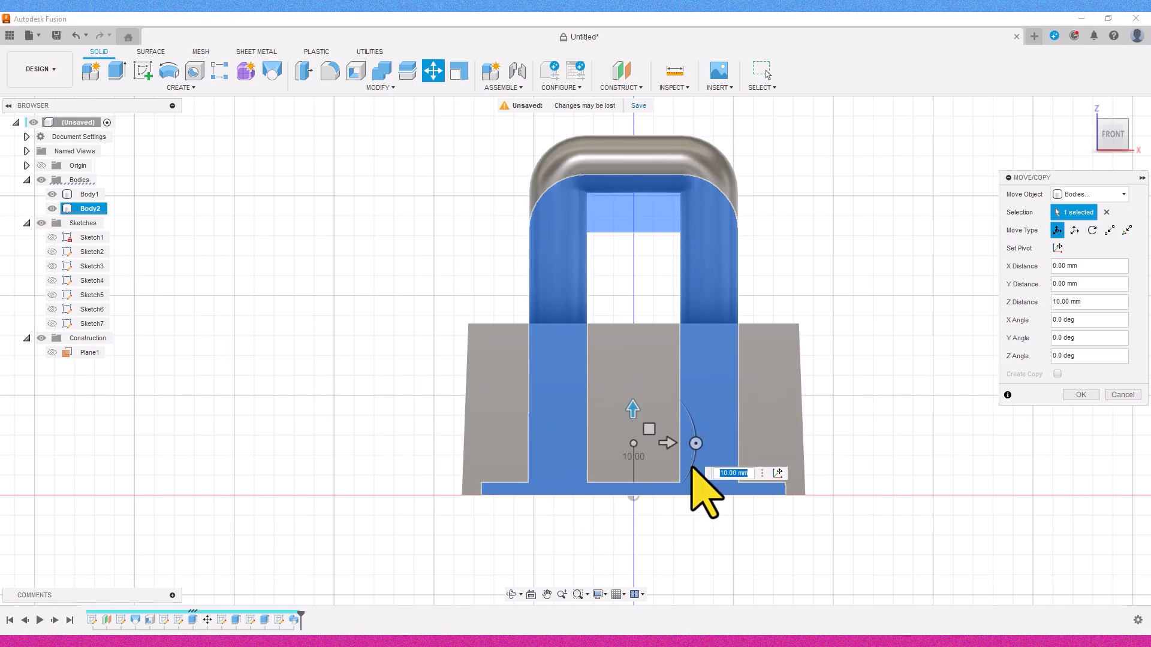
left_click_drag(630, 405, 641, 333)
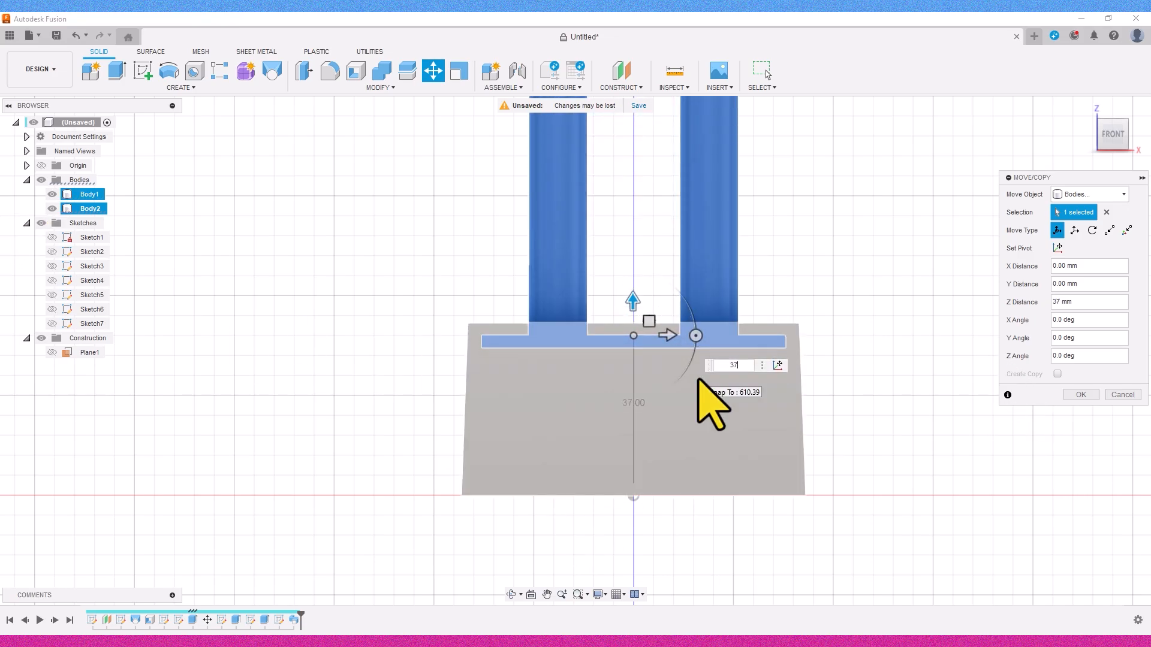
left_click(1081, 395)
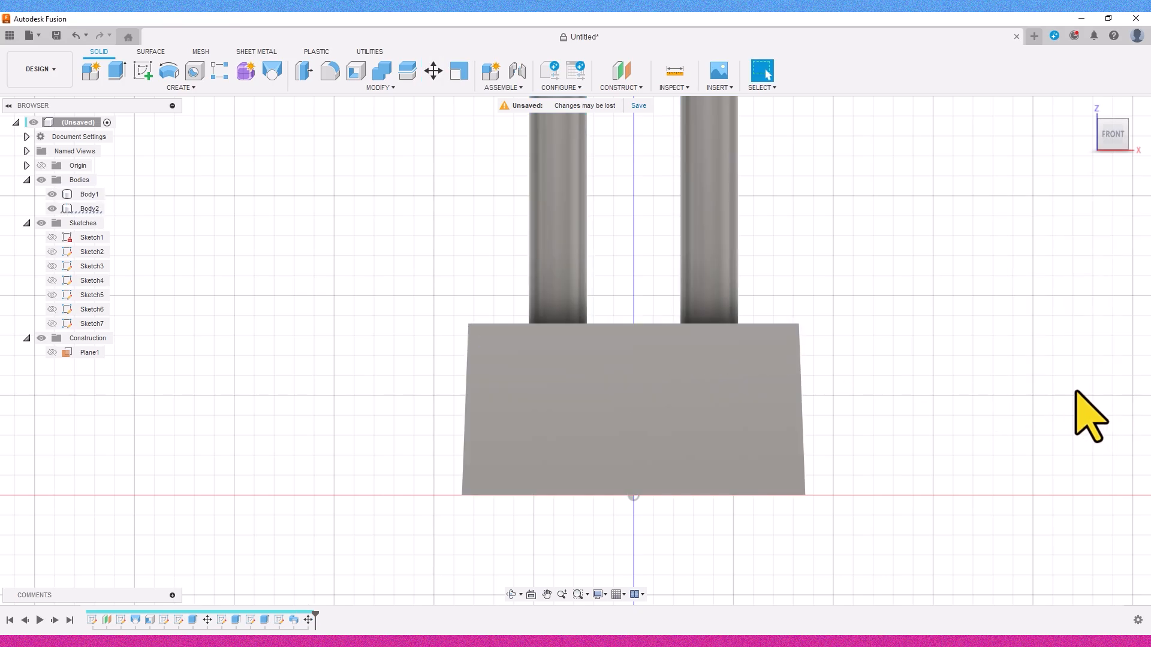
Step: Examine the raised plate's fit against the inner walls from the open underside of the box
middle_click_drag(807, 360, 848, 362, "shift")
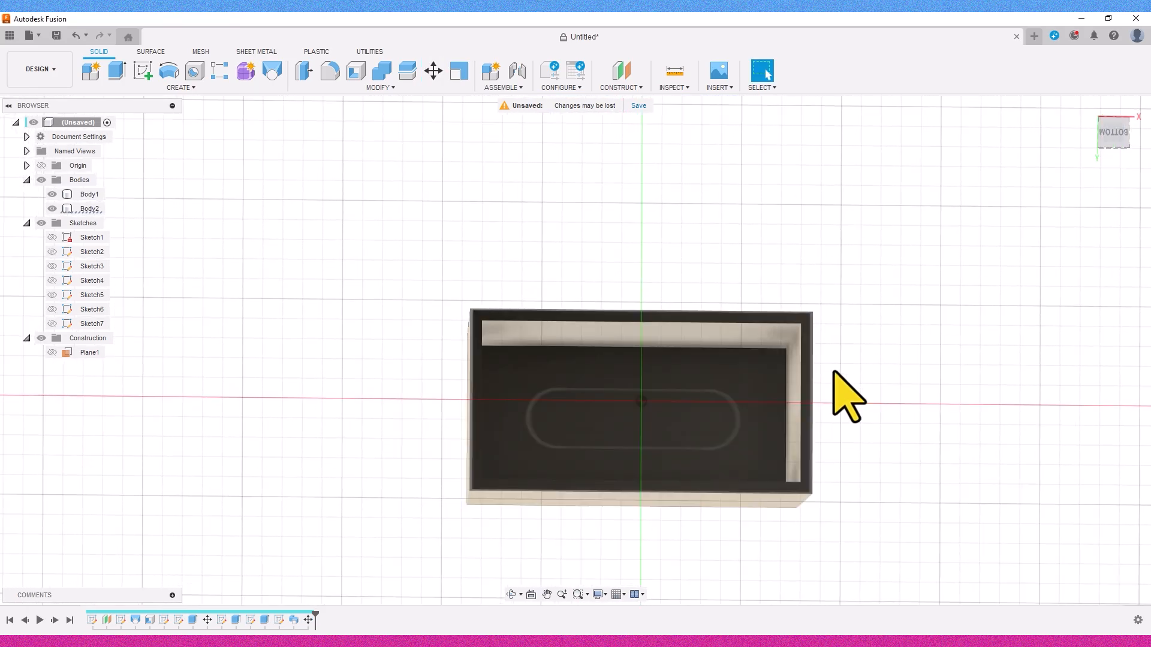
scroll(796, 371, "up", 8)
left_click(761, 336)
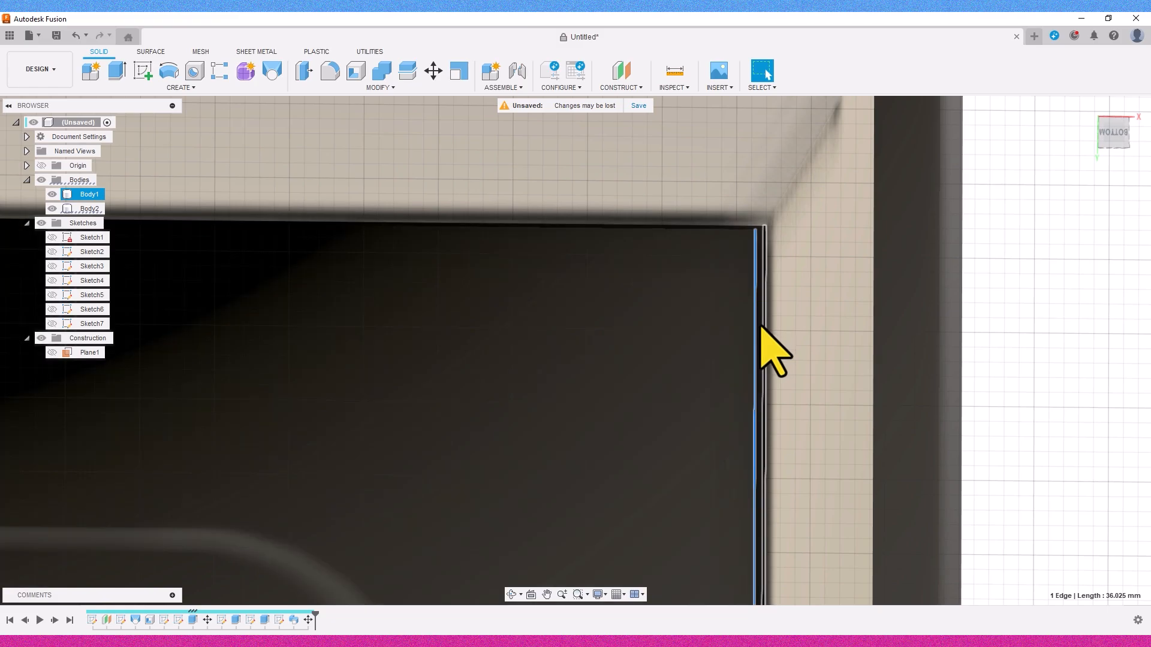
scroll(764, 354, "down", 8)
middle_click_drag(765, 359, 899, 353, "shift")
middle_click_drag(875, 406, 673, 295)
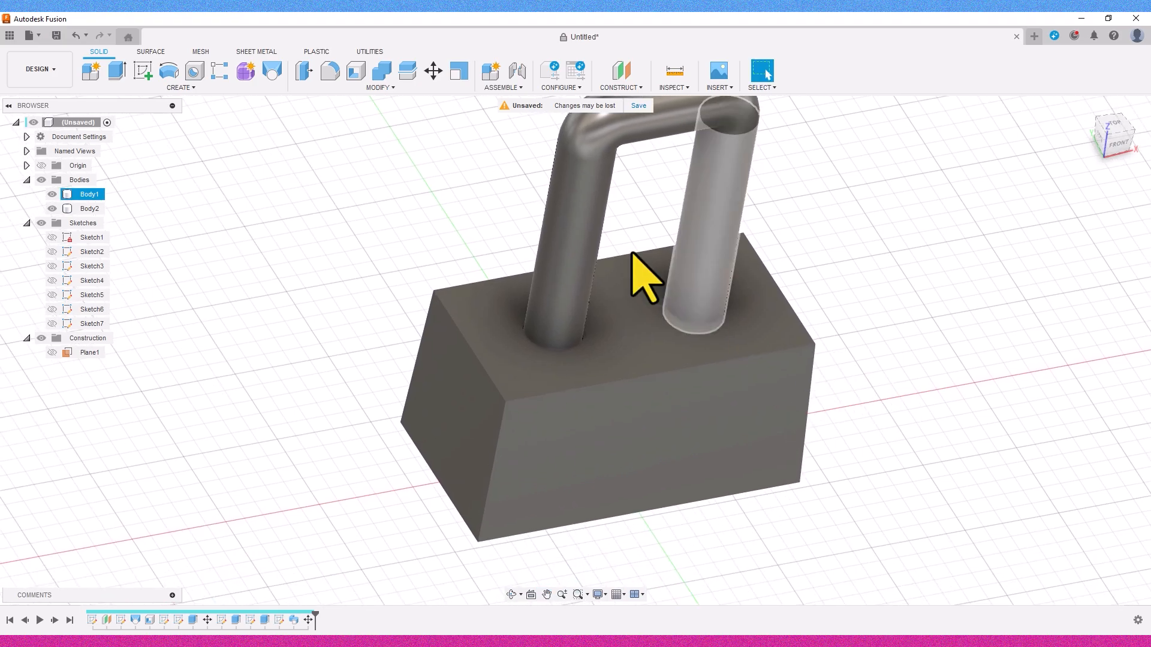
Step: Leave only the box body visible and check that the selection filter is limited to body edges
left_click(52, 194)
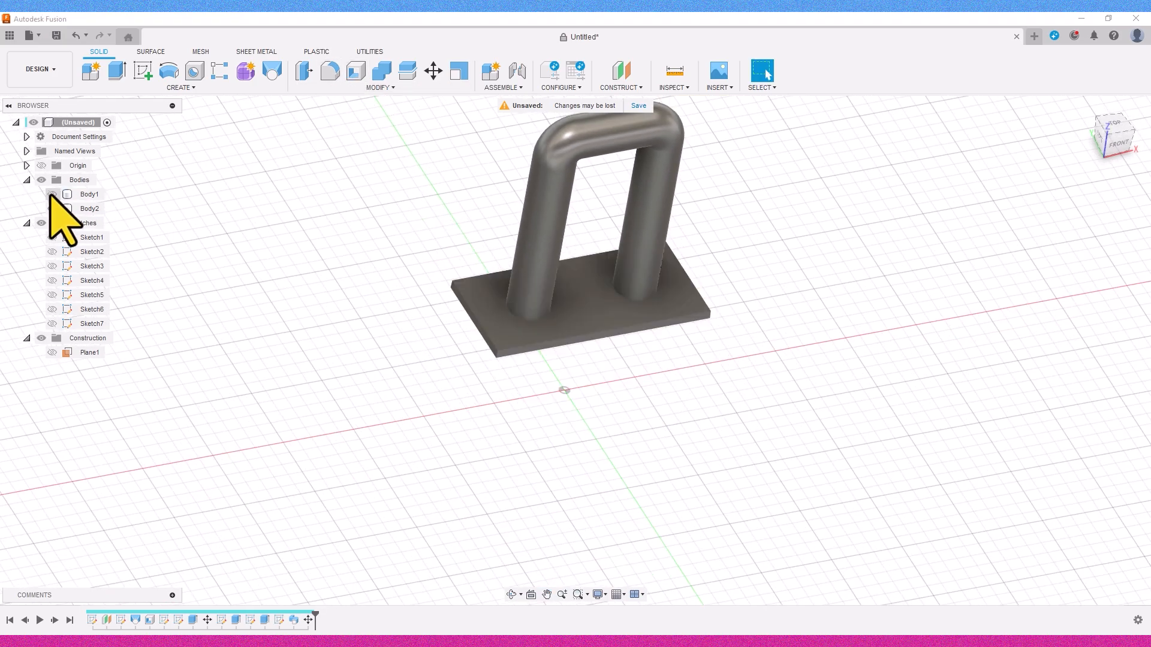
left_click(52, 195)
left_click(52, 209)
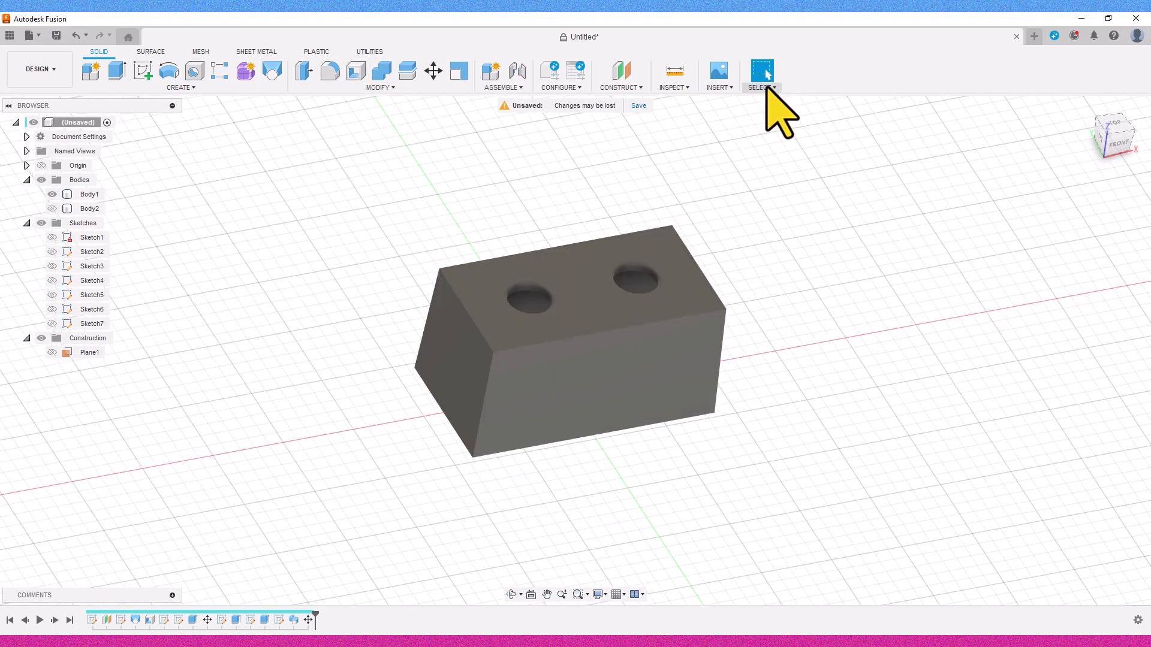
left_click(767, 89)
mouse_move(780, 186)
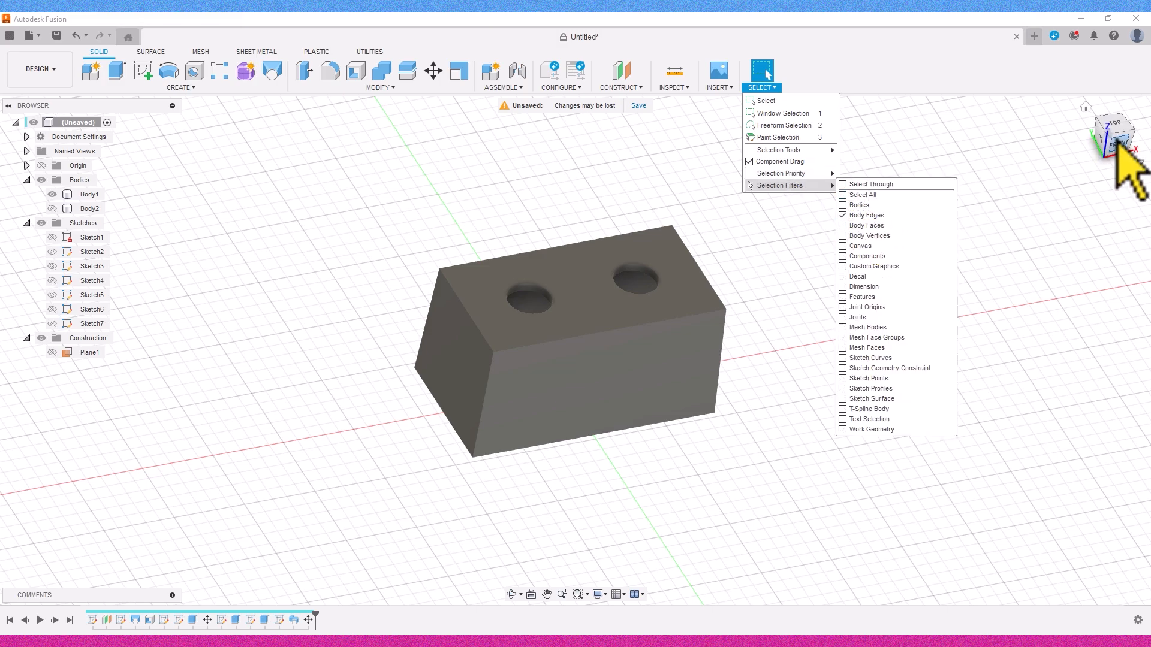
left_click_drag(384, 184, 783, 361)
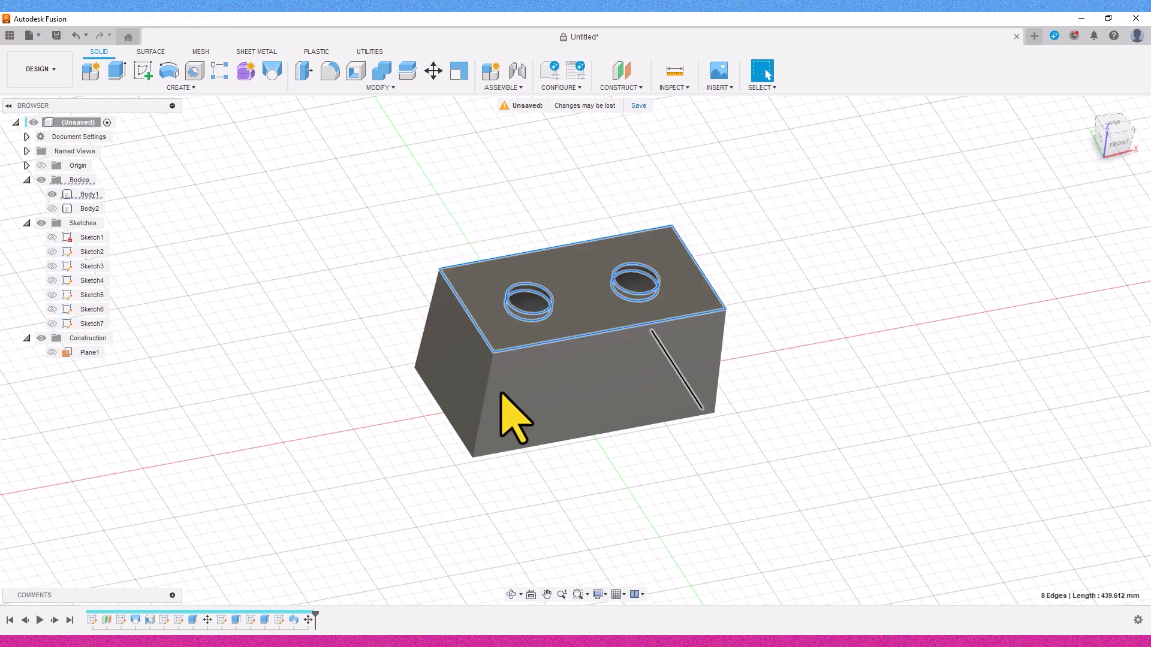
left_click(1000, 283)
Step: Select the box's top perimeter and four slanted corner edges, leaving out the base and hole edges
left_click(1116, 143)
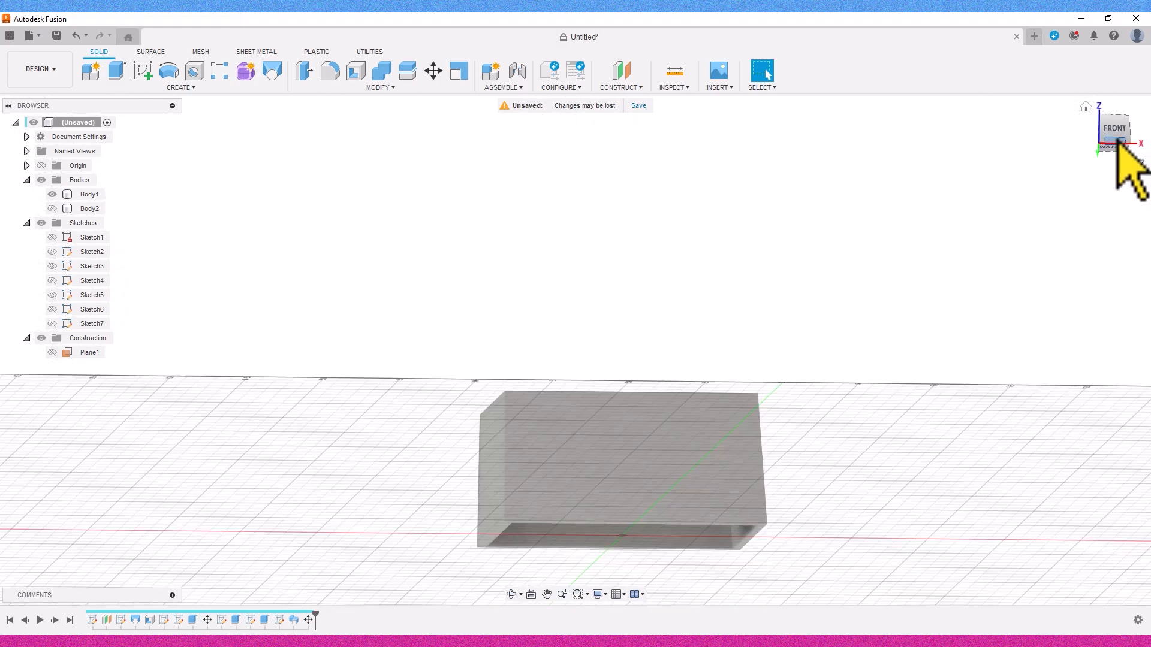
left_click(1099, 117)
left_click(1102, 140)
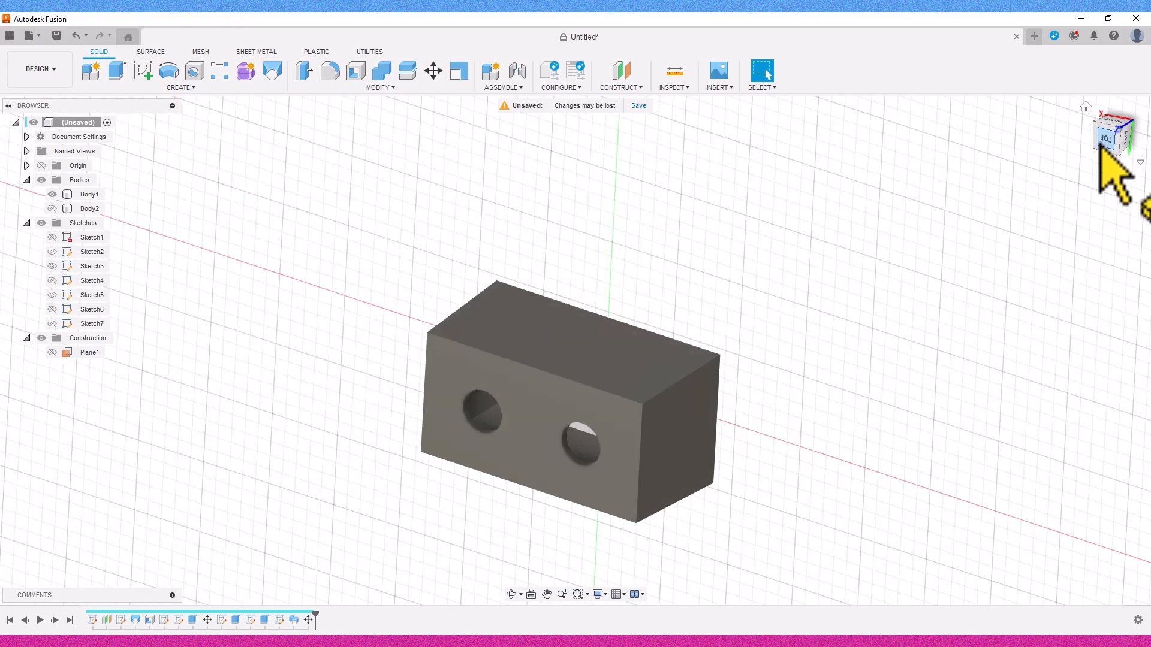
left_click(1098, 149)
left_click(1114, 118)
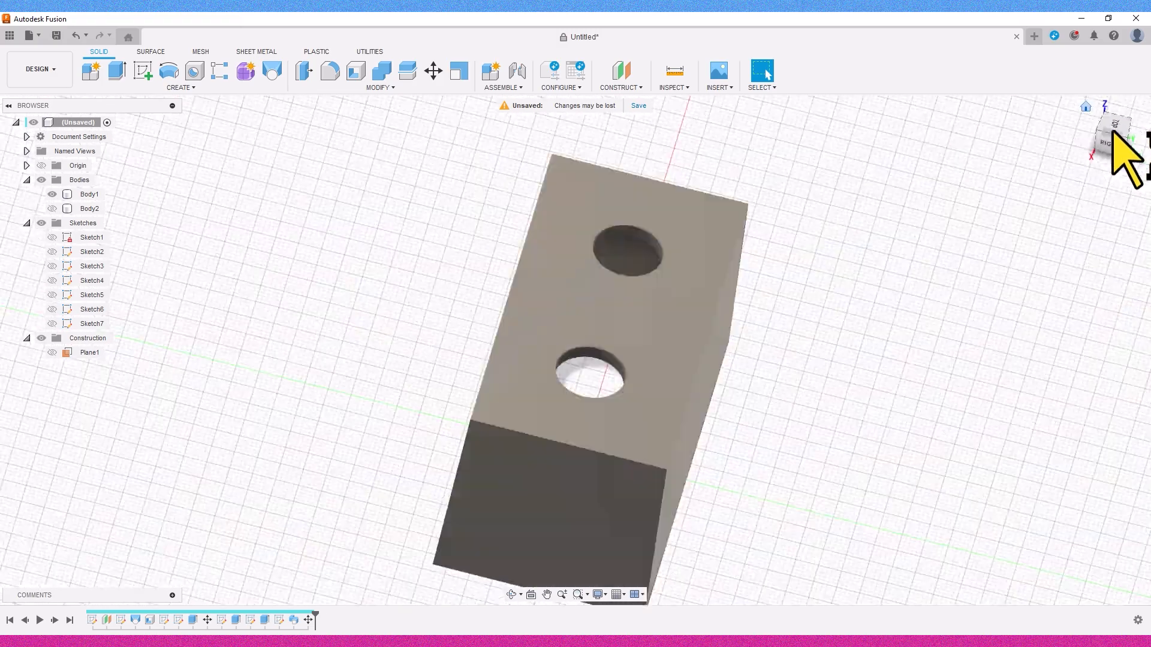
left_click(1113, 137)
scroll(1035, 284, "down", 2)
left_click_drag(959, 382, 526, 170)
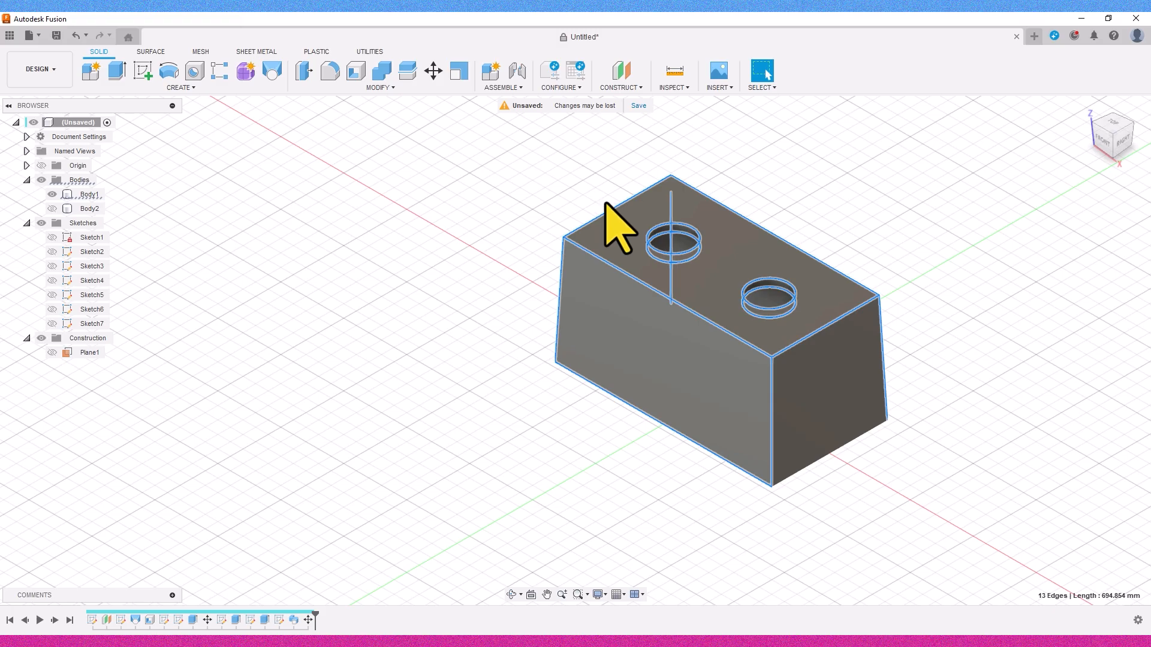
left_click(646, 418, "ctrl")
scroll(697, 237, "up", 2)
left_click(700, 245, "ctrl")
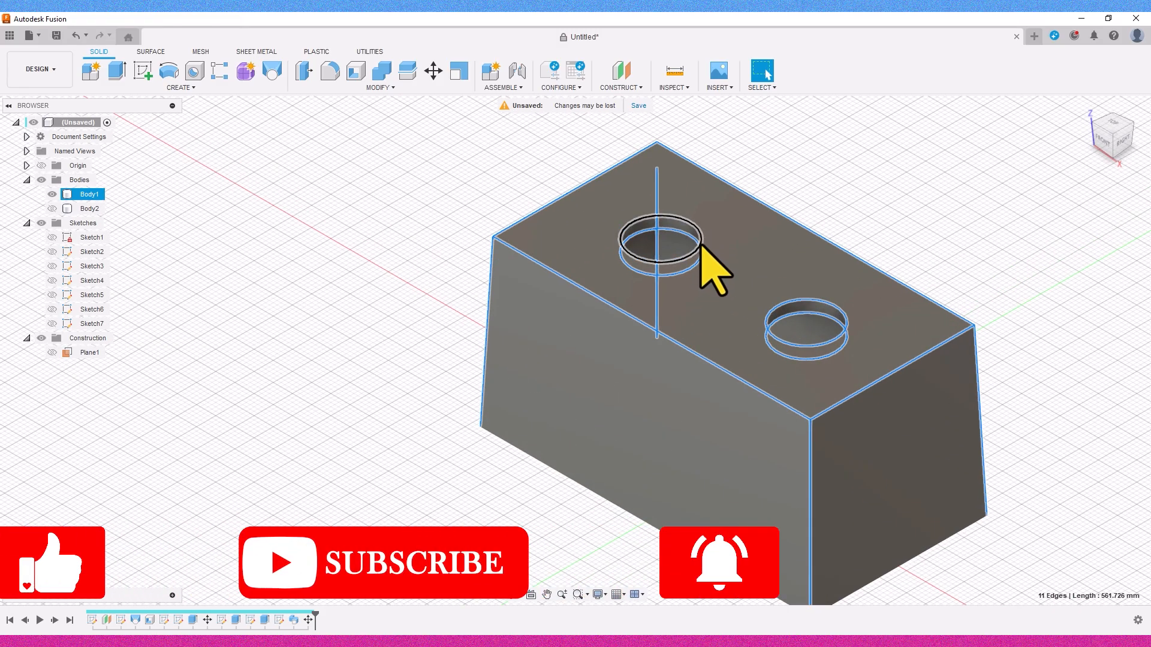
left_click(699, 257, "ctrl")
left_click(806, 313, "ctrl")
left_click(789, 301, "ctrl")
Step: Fillet the eight selected outer box edges with a constant 1.5 mm radius
scroll(1001, 258, "down", 1)
middle_click_drag(1055, 288, 847, 348, "shift")
left_click(330, 71)
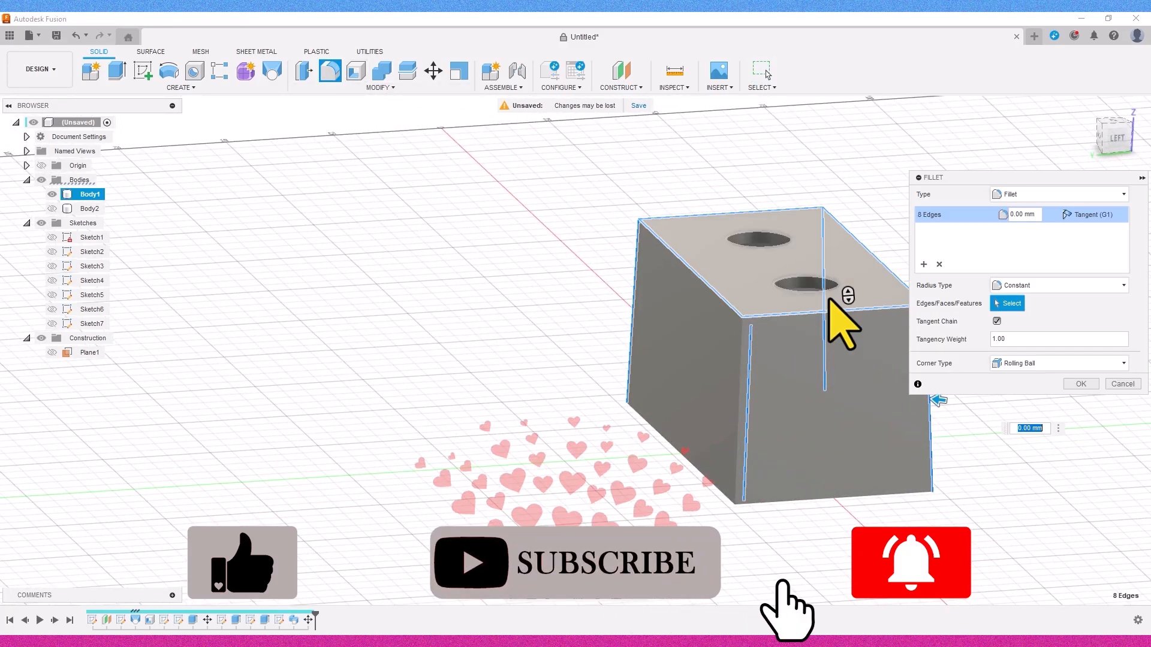
left_click_drag(940, 399, 935, 401)
type("1")
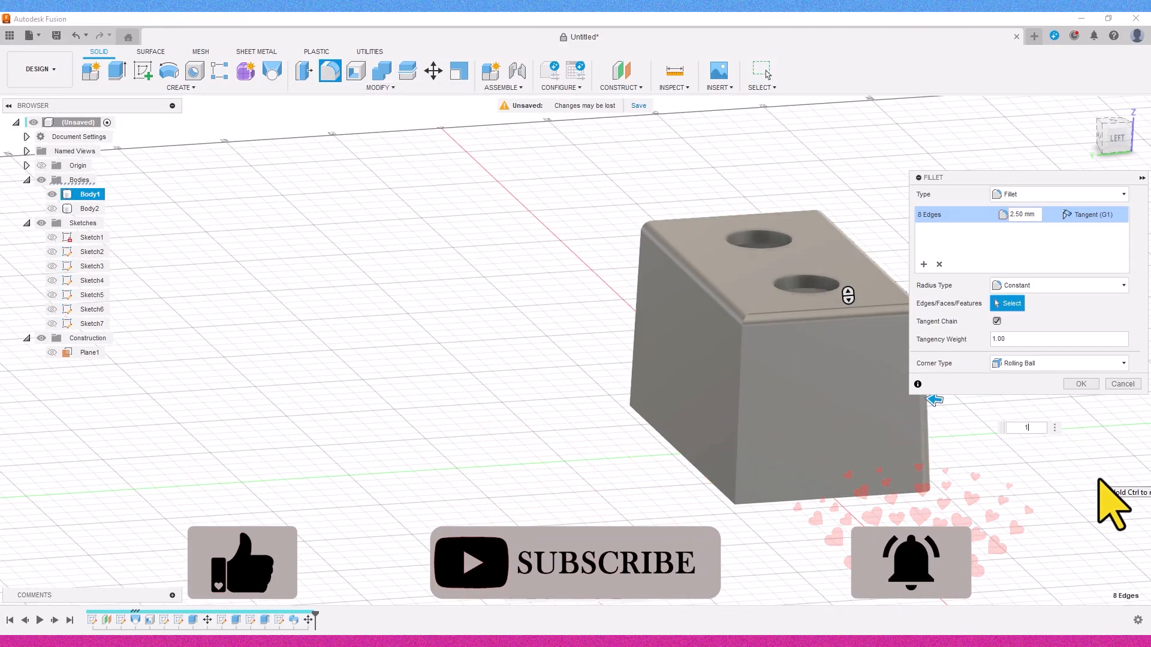
middle_click_drag(1042, 481, 867, 420)
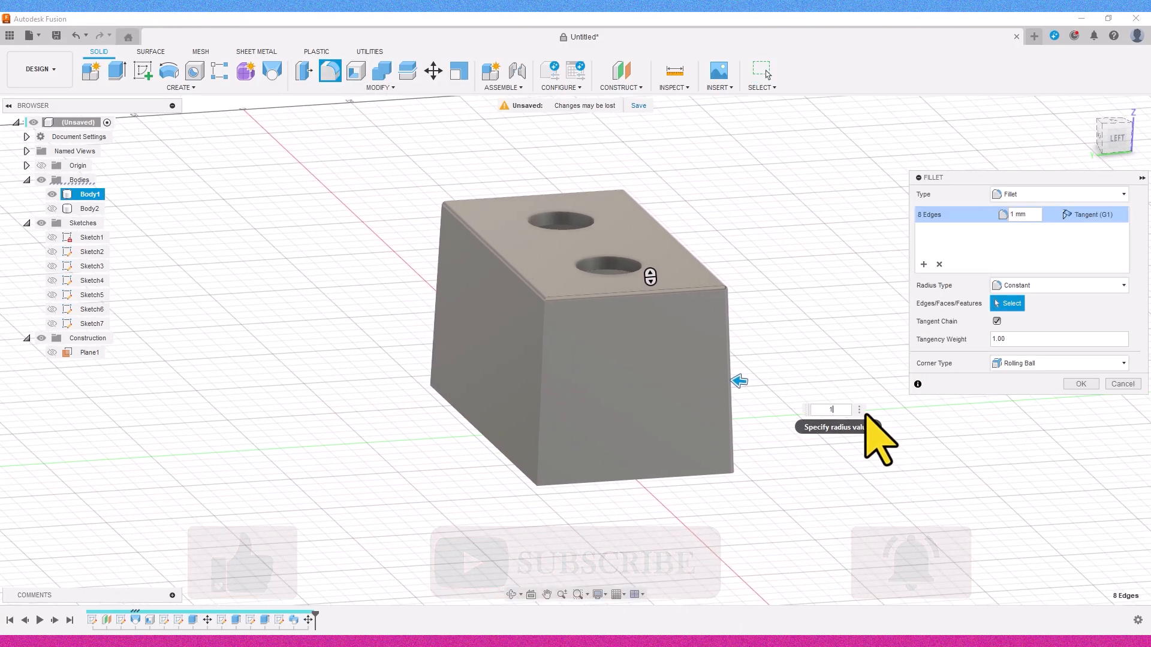
type(".5")
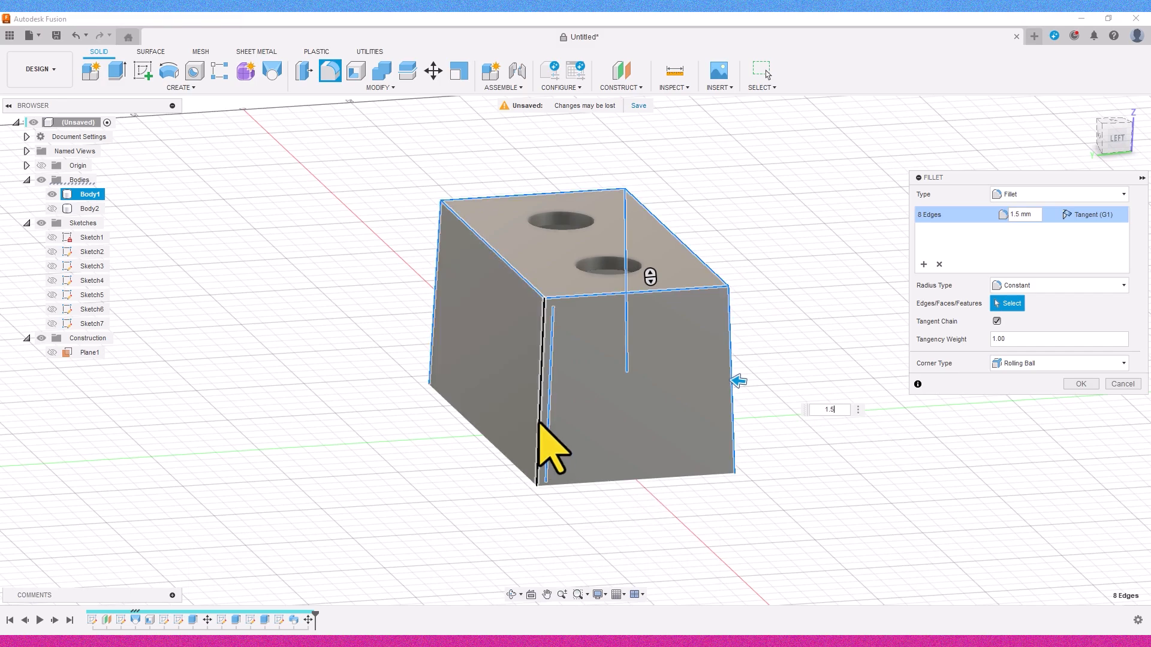
mouse_move(1115, 138)
left_mouse_down()
mouse_move(1107, 90)
mouse_move(1068, 146)
mouse_move(1114, 127)
mouse_move(1137, 235)
mouse_move(1122, 240)
left_mouse_up()
left_click(545, 218)
left_click(1081, 384)
Step: Show the plate and loop body again with the box and view the assembly from the home orientation
middle_click_drag(887, 321, 779, 276, "shift")
left_click(52, 209)
middle_click_drag(286, 365, 371, 336, "shift")
left_click(1084, 109)
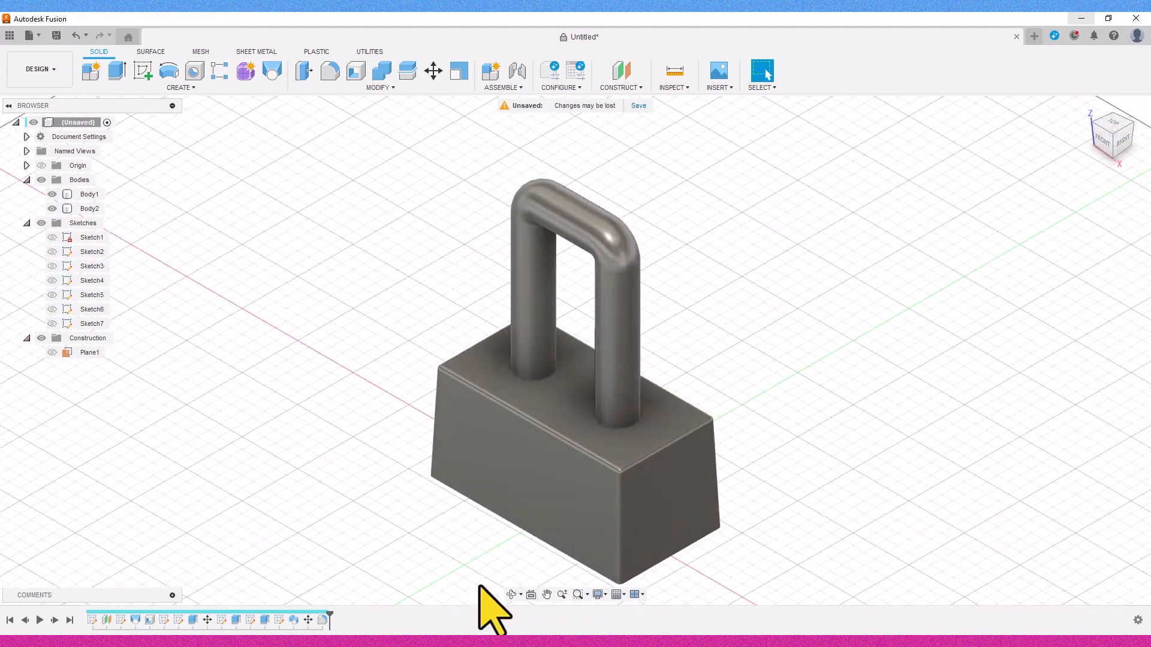
Step: Hide the layout grid and inspect the combined model from behind and below
middle_click_drag(848, 534, 790, 337, "shift")
left_click(612, 596)
left_click(618, 529)
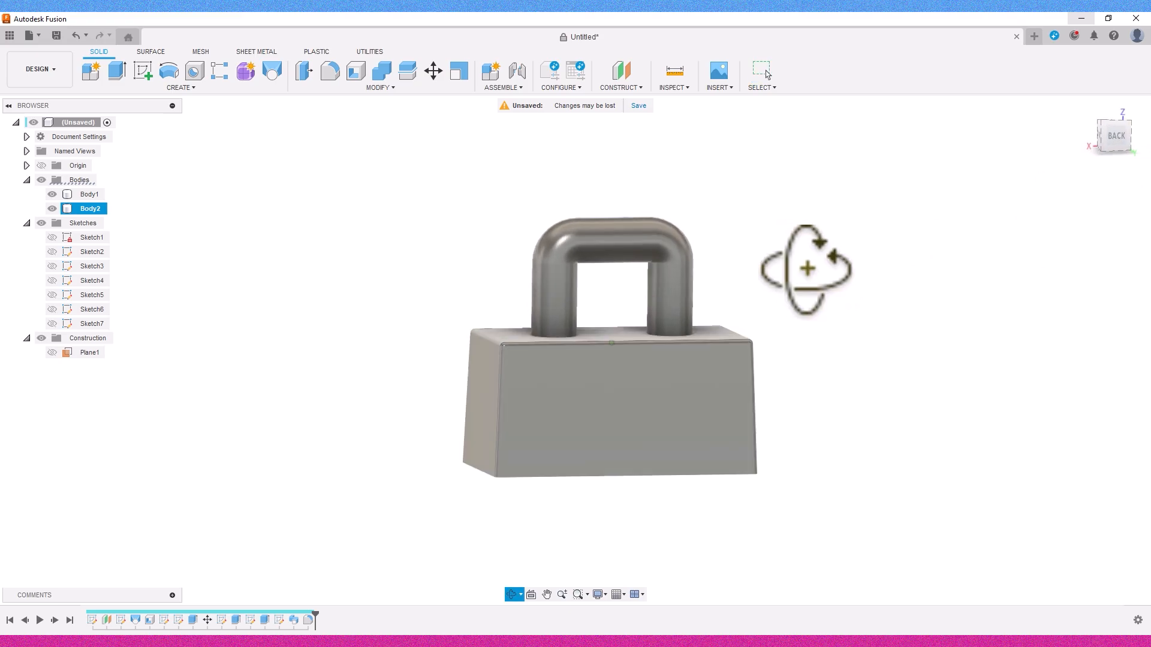
middle_click_drag(874, 300, 844, 391, "shift")
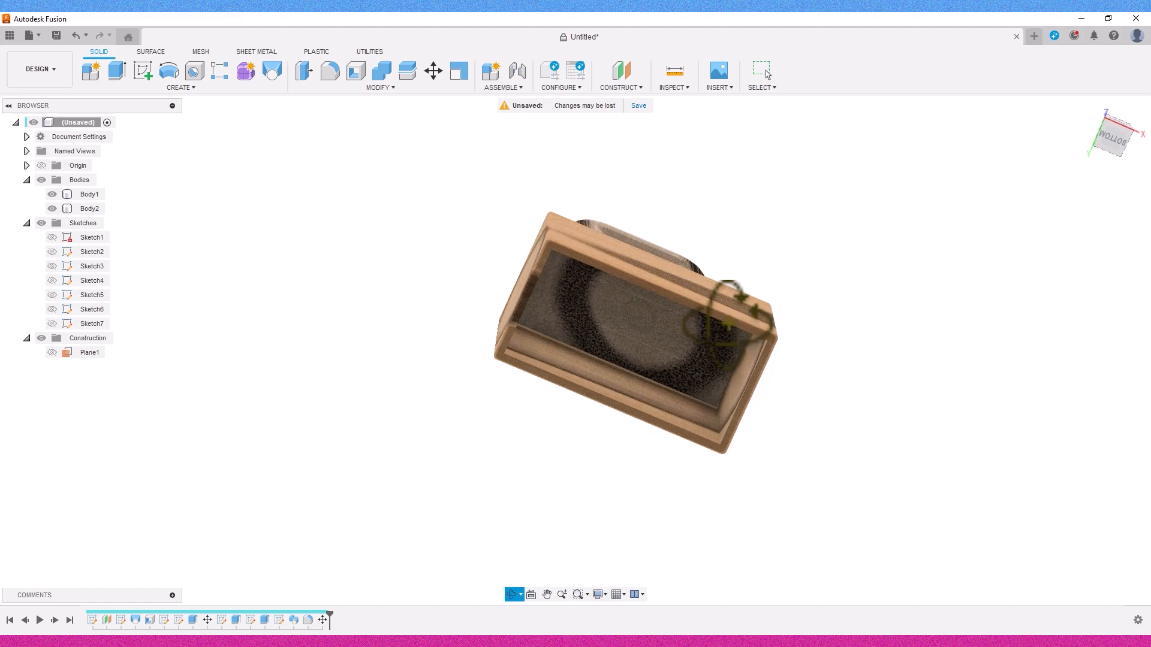